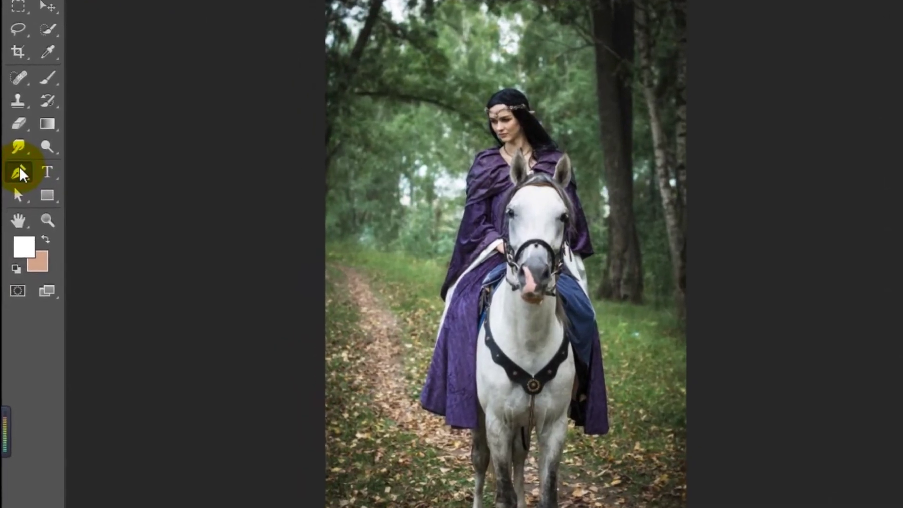
Switch to the Pen Tool and start tracing anchors along the rider's purple cloth edge.
right_click(14, 193)
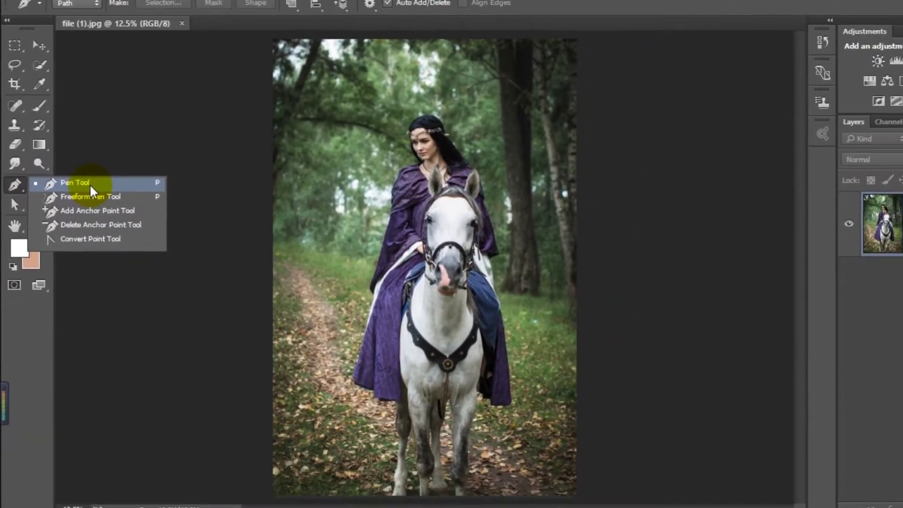
left_click(91, 187)
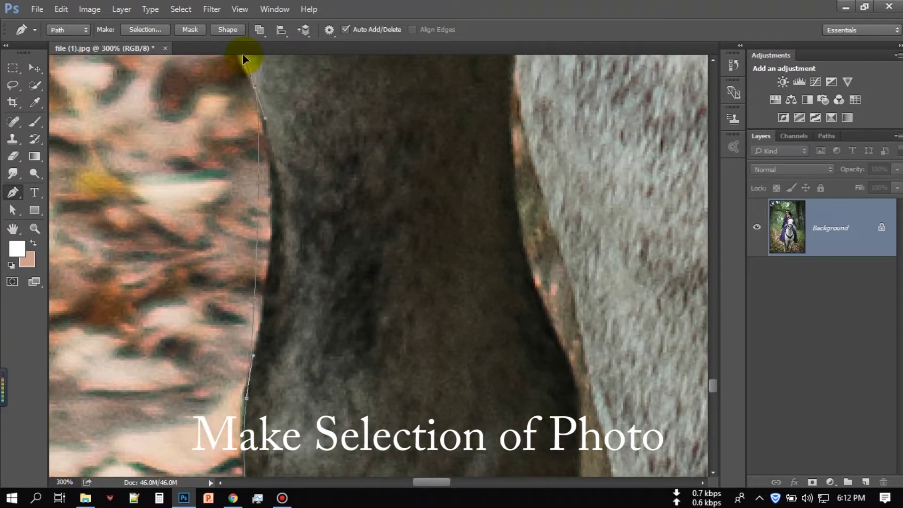
left_click_drag(243, 59, 427, 325)
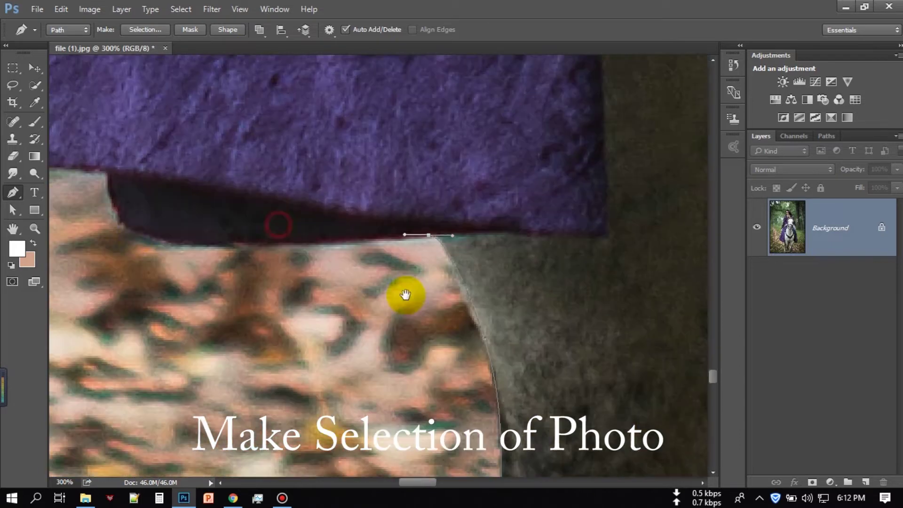
left_click(132, 237)
left_click_drag(113, 181, 107, 133)
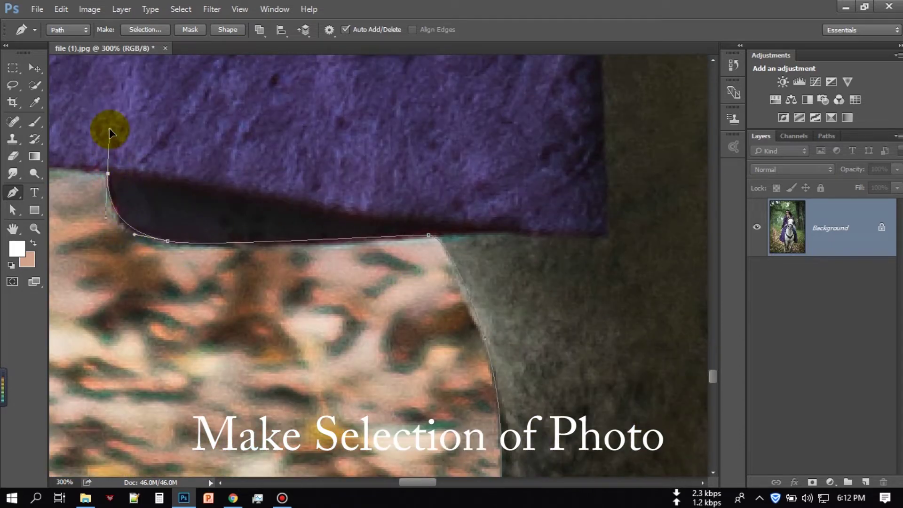
left_click(341, 233, "alt")
scroll(244, 217, "up", 1)
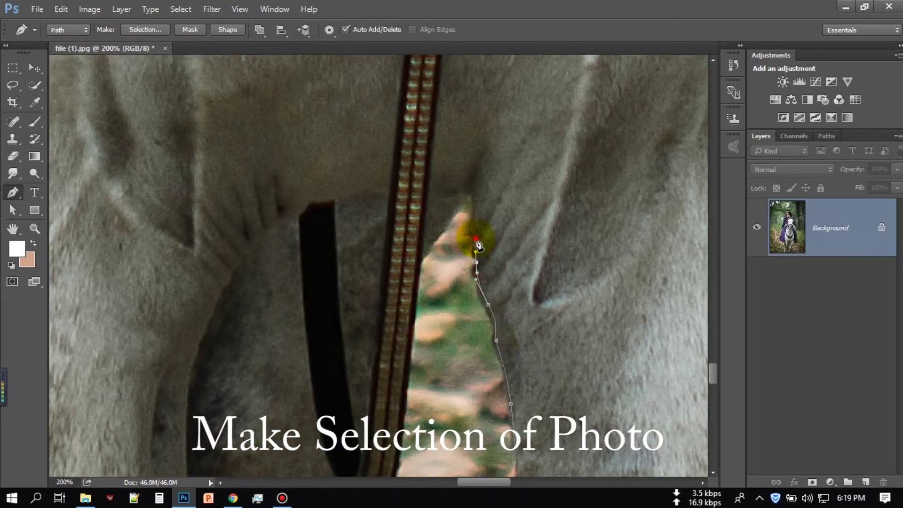
Add path anchors around the gap between the horse's legs.
left_click(476, 261)
left_click(476, 239)
left_click(474, 217)
left_click(472, 194)
scroll(421, 276, "down", 3)
left_click_drag(403, 306, 397, 348)
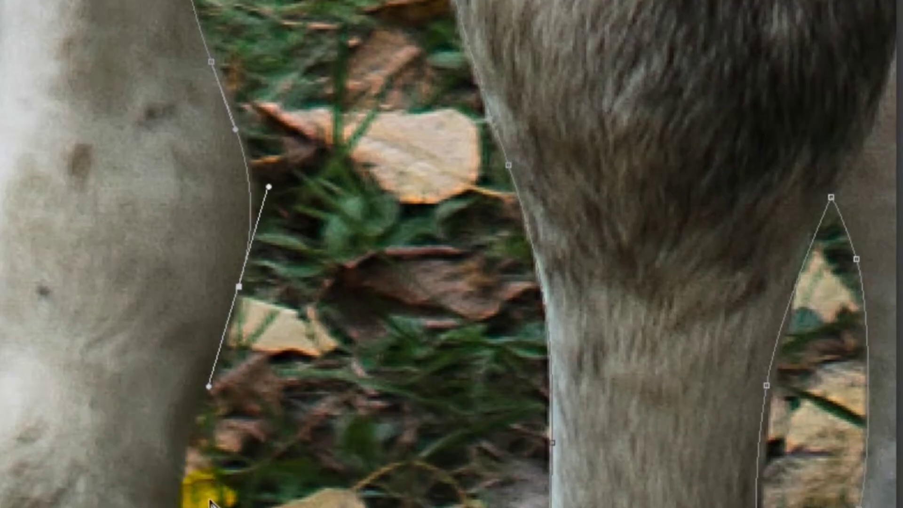
Trace curved anchors down the horse's leg, then load the closed path as a selection.
scroll(211, 503, "down", 3)
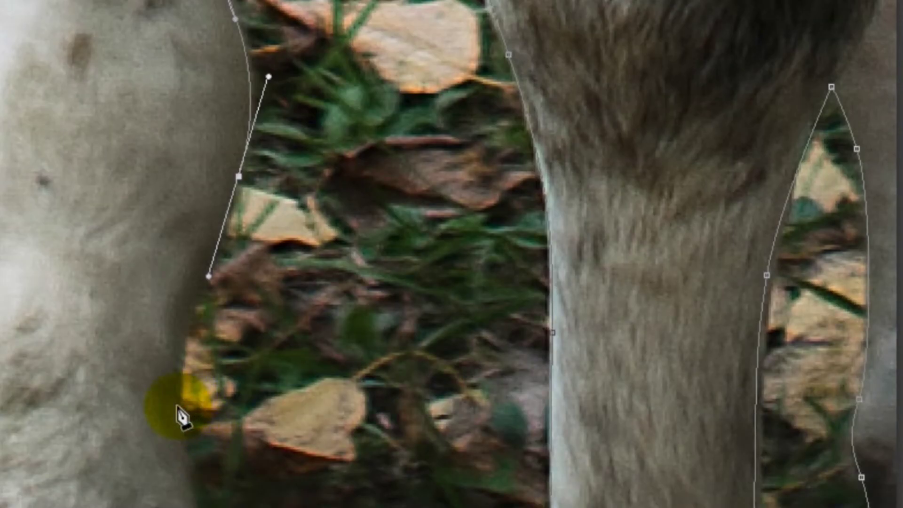
left_click_drag(178, 416, 191, 507)
scroll(197, 470, "down", 3)
scroll(207, 470, "down", 3)
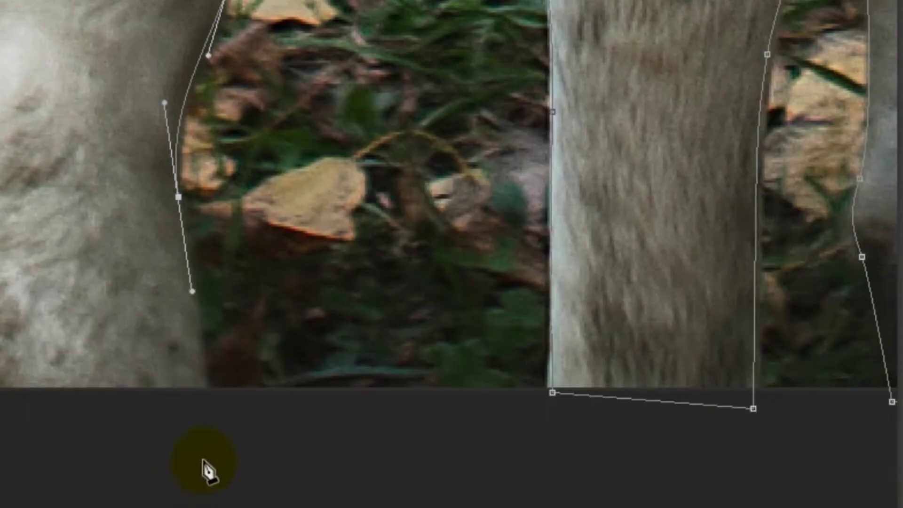
left_click_drag(207, 422, 208, 469)
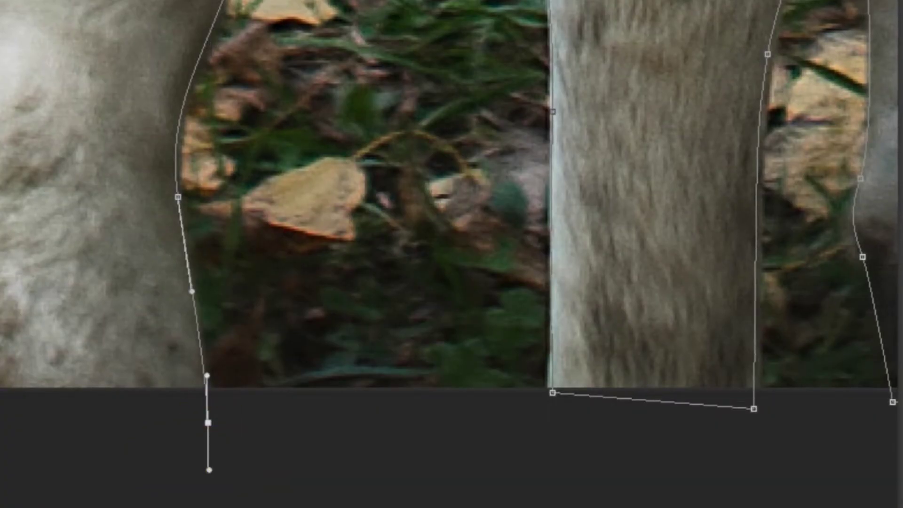
key("ctrl+0")
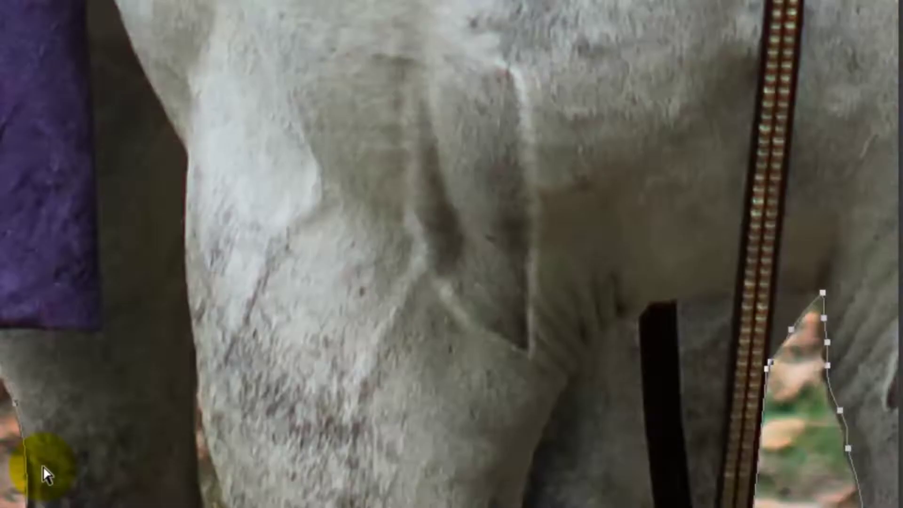
key("ctrl+Return")
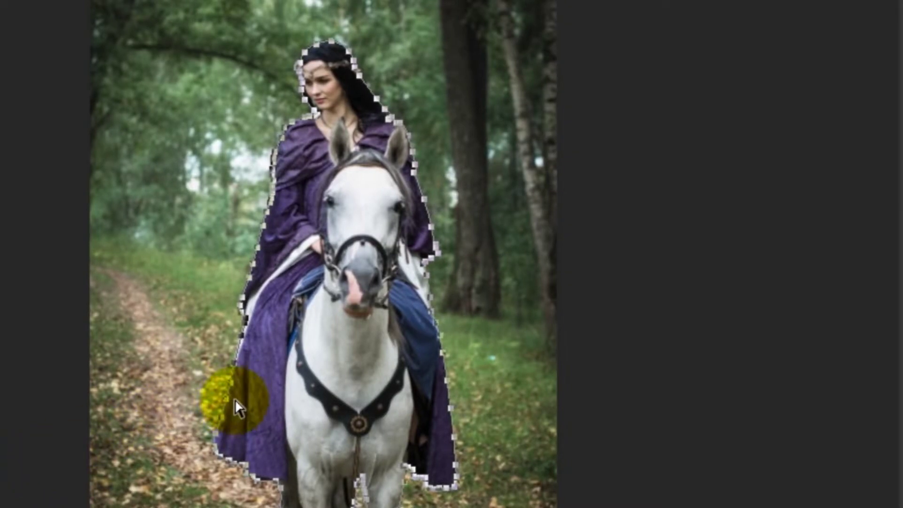
key("ctrl+plus")
scroll(325, 352, "up", 2)
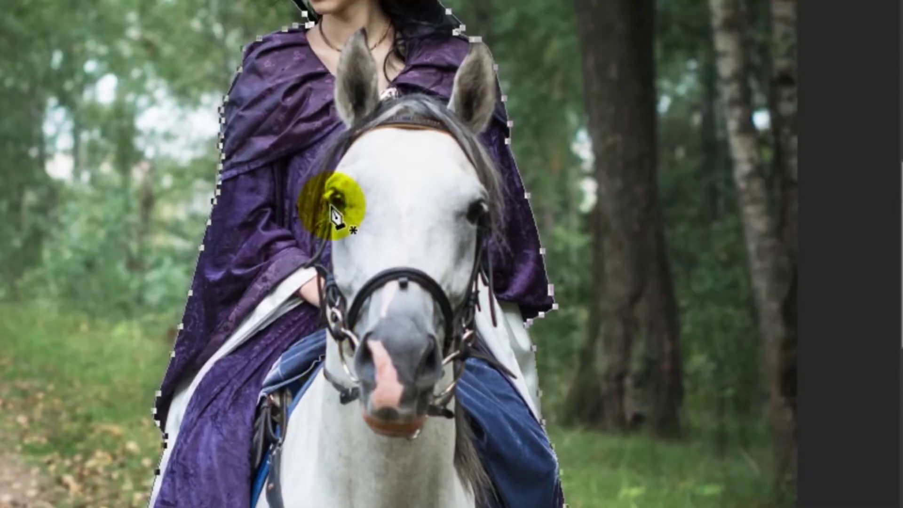
Make a selection from the traced path and confirm its settings.
right_click(333, 155)
left_click(422, 239)
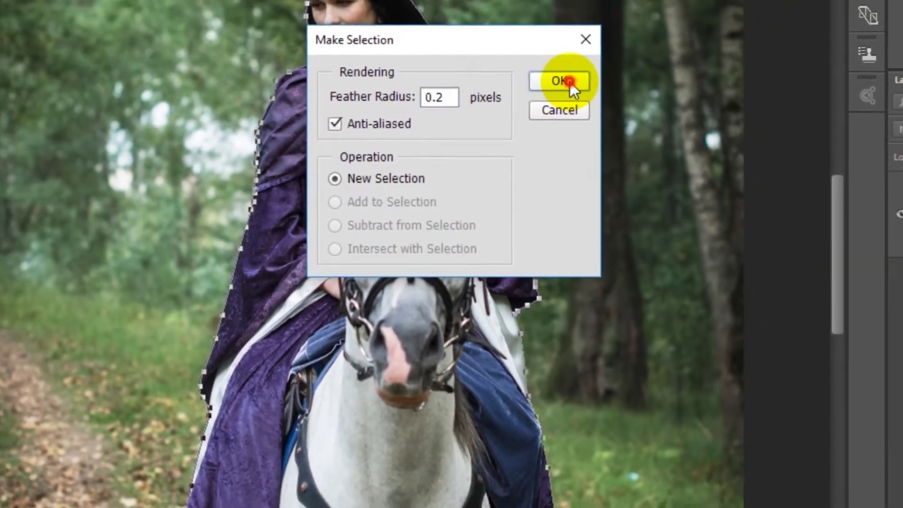
left_click(575, 54)
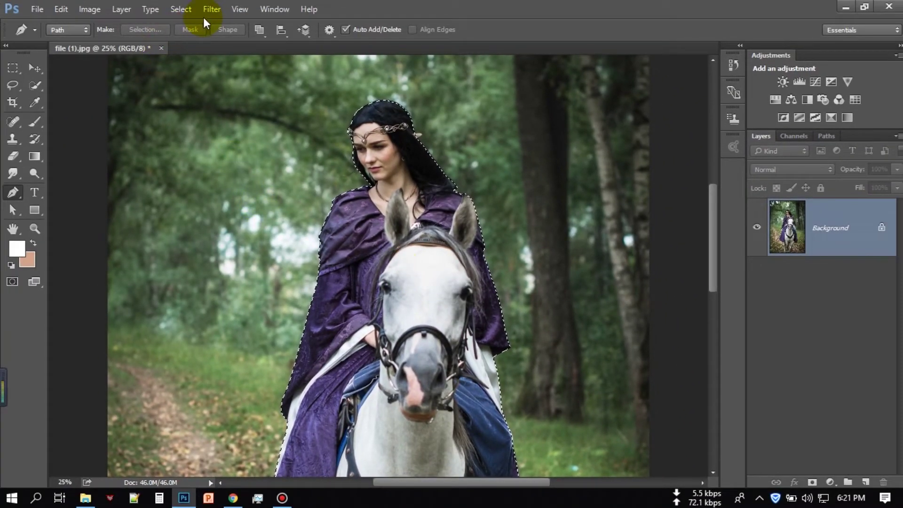
Duplicate Background as Background copy and hide the original Background layer.
left_click_drag(860, 225, 865, 482)
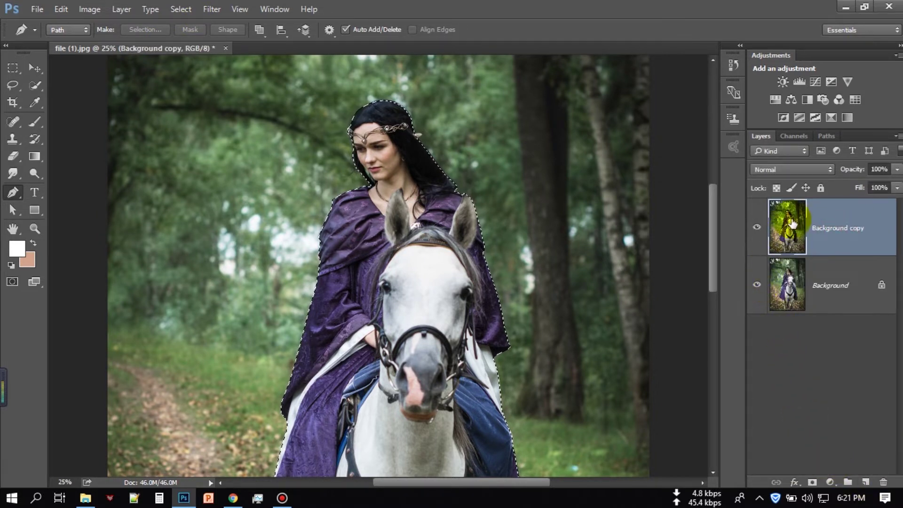
left_click(757, 285)
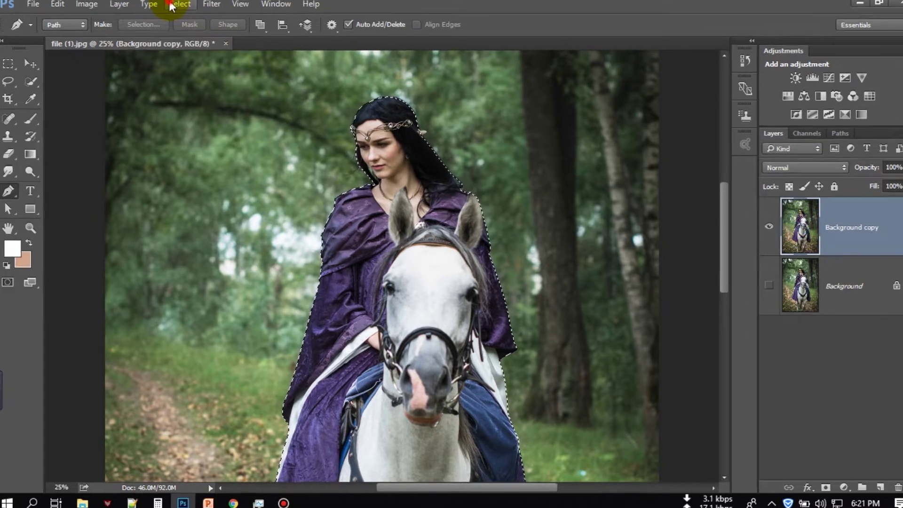
left_click(180, 9)
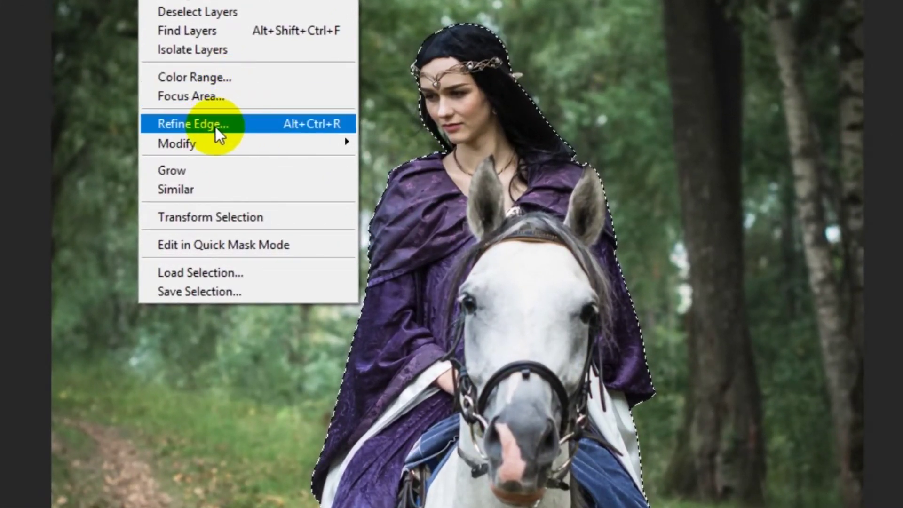
In Refine Edge, brush the rider's hair edge with an 18 px refine radius brush.
left_click(217, 134)
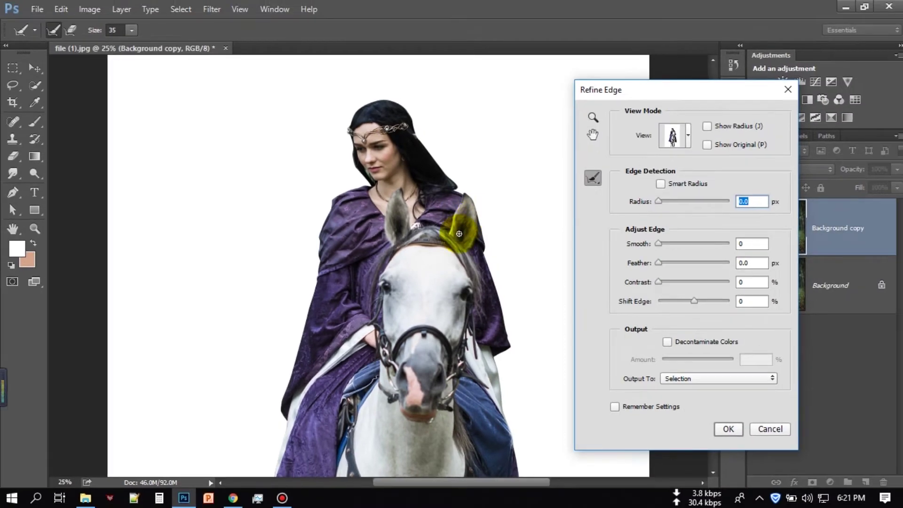
scroll(440, 216, "up", 1)
scroll(427, 185, "up", 2)
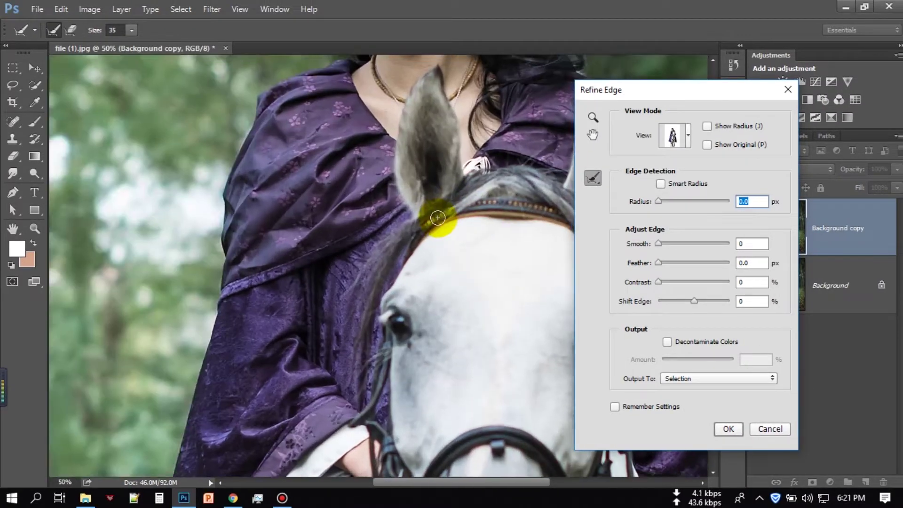
left_click_drag(402, 161, 400, 414)
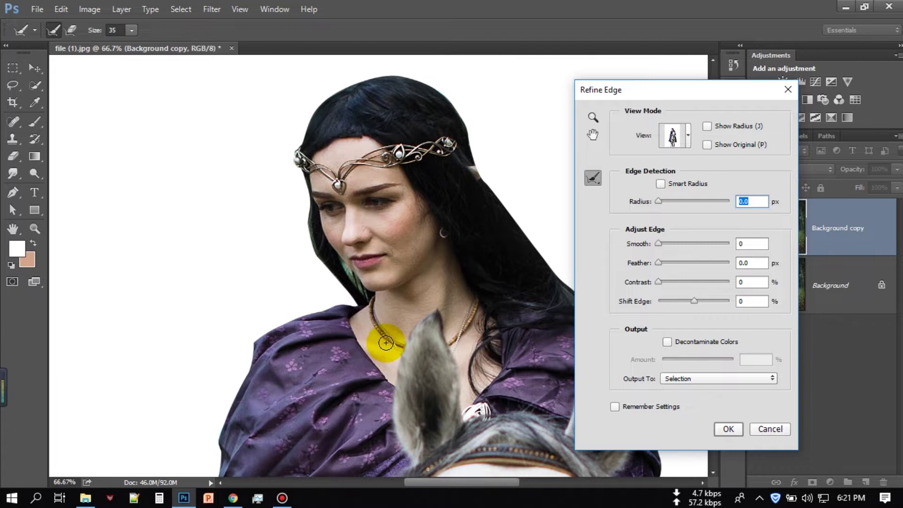
key("ctrl+plus")
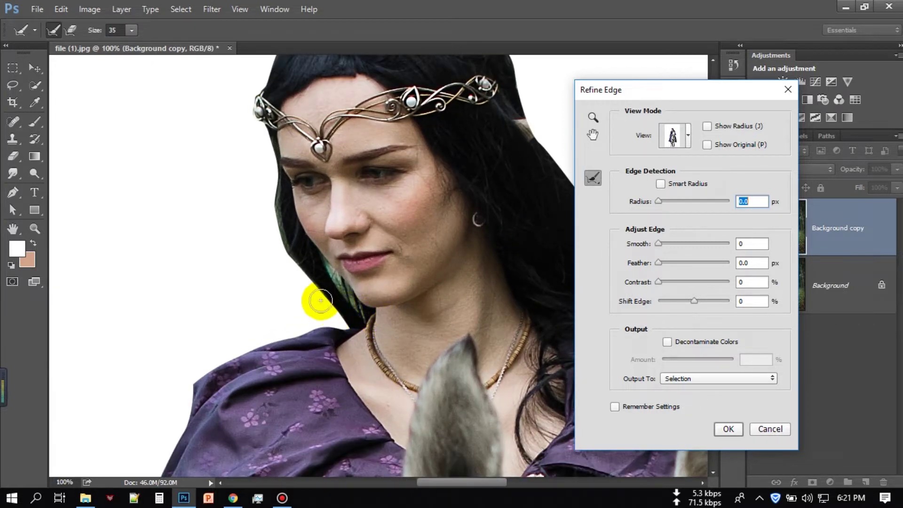
left_click(131, 30)
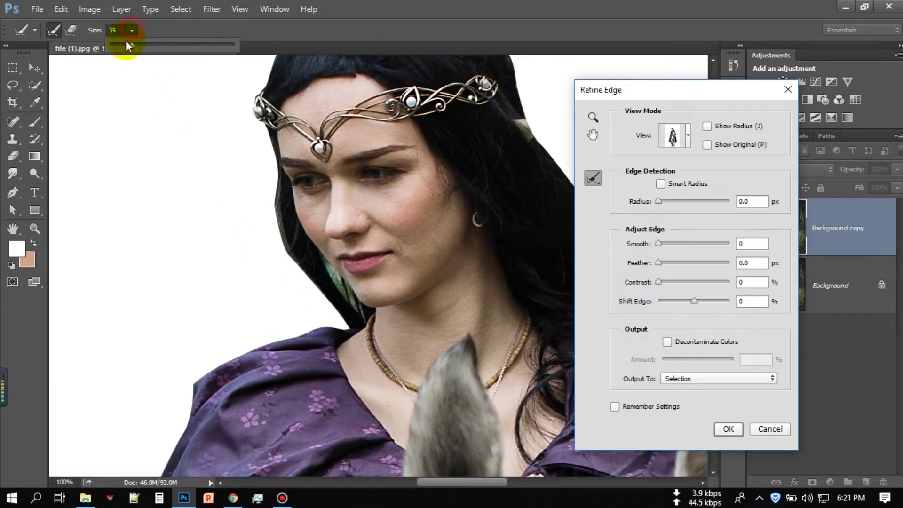
left_click(126, 45)
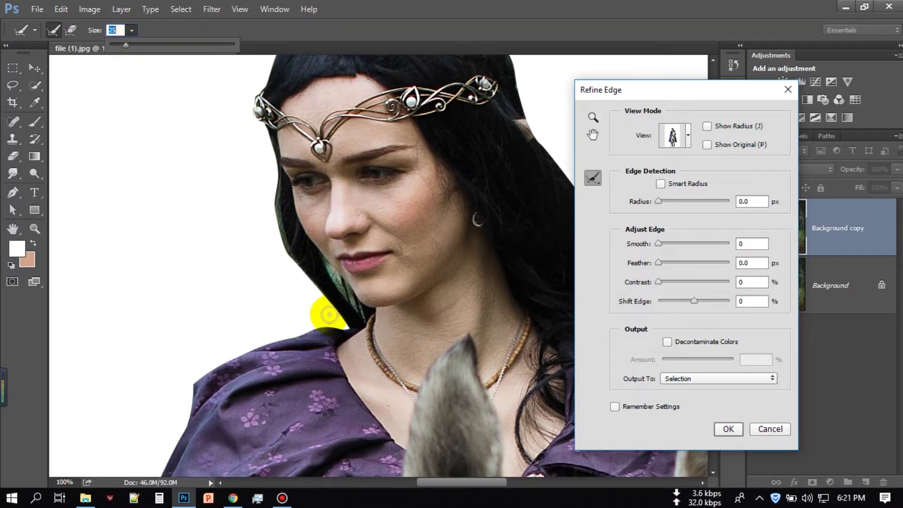
type("18")
mouse_move(332, 319)
left_mouse_down()
mouse_move(303, 282)
mouse_move(274, 195)
left_mouse_up()
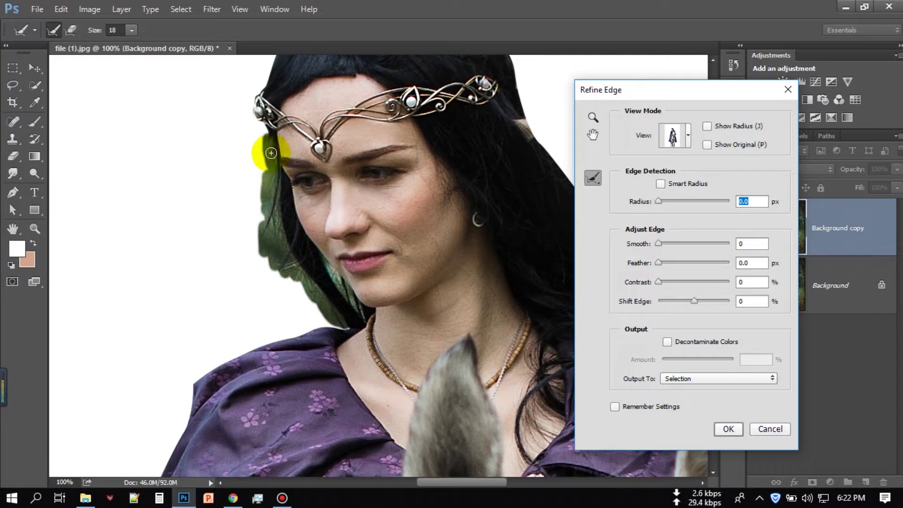
mouse_move(248, 154)
left_mouse_down()
mouse_move(211, 142)
mouse_move(231, 238)
left_mouse_up()
mouse_move(265, 171)
left_mouse_down()
mouse_move(419, 134)
mouse_move(500, 261)
left_mouse_up()
left_click_drag(519, 324, 338, 155)
left_click_drag(500, 292, 459, 294)
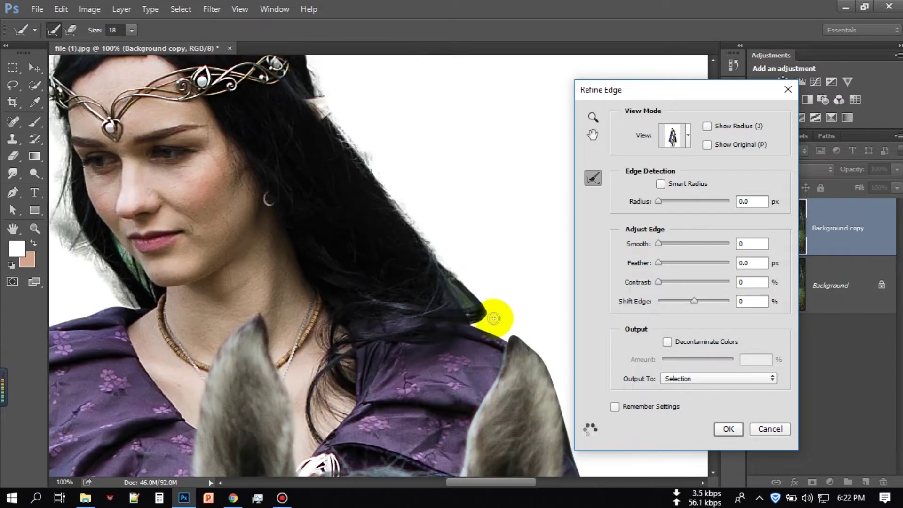
Refine the horse's ear edge and the hair beside the face with a 3–7 px brush.
left_click_drag(493, 318, 483, 302)
mouse_move(520, 379)
left_mouse_down()
mouse_move(484, 262)
mouse_move(521, 348)
left_mouse_up()
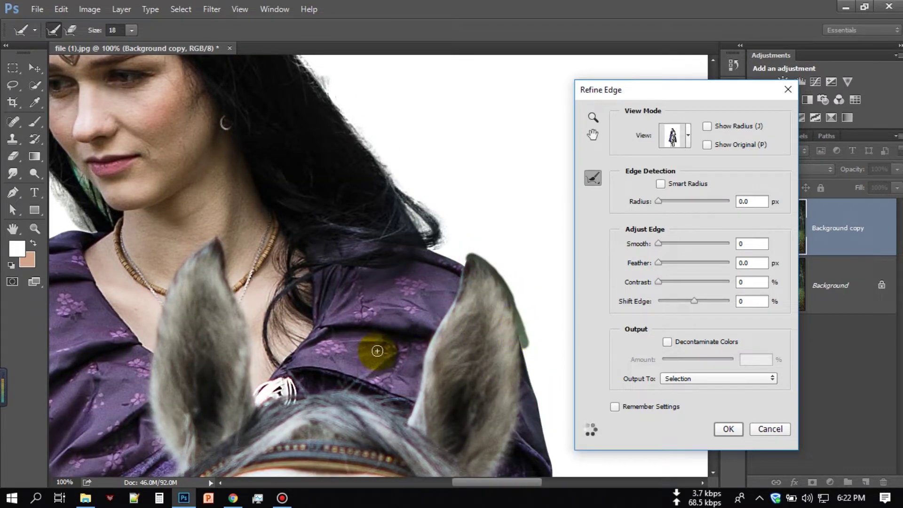
left_click_drag(378, 356, 559, 318)
left_click_drag(131, 30, 123, 44)
key("ctrl+plus")
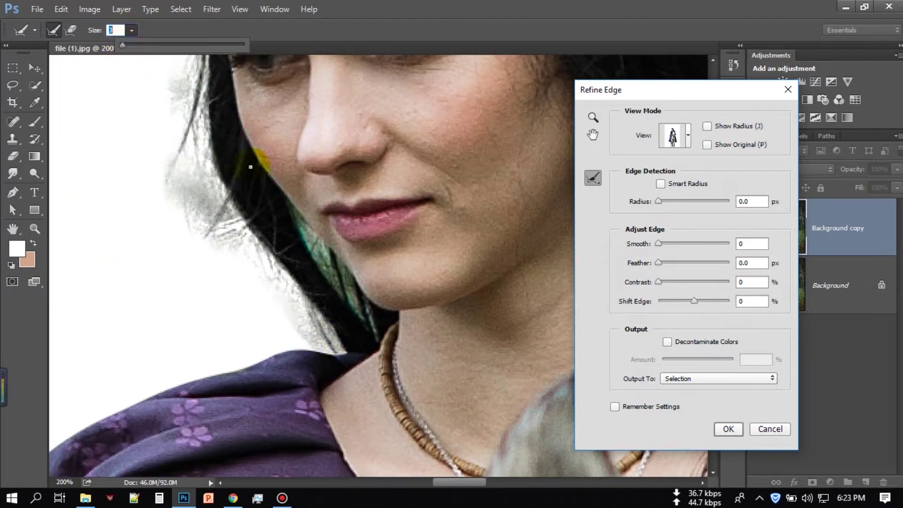
left_click_drag(123, 45, 131, 45)
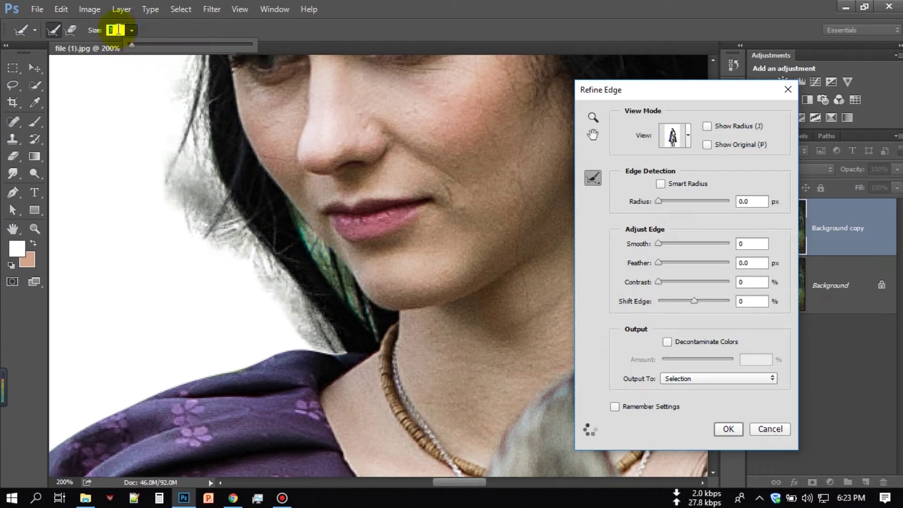
left_click(308, 233)
mouse_move(311, 240)
left_mouse_down()
mouse_move(363, 282)
mouse_move(302, 224)
left_mouse_up()
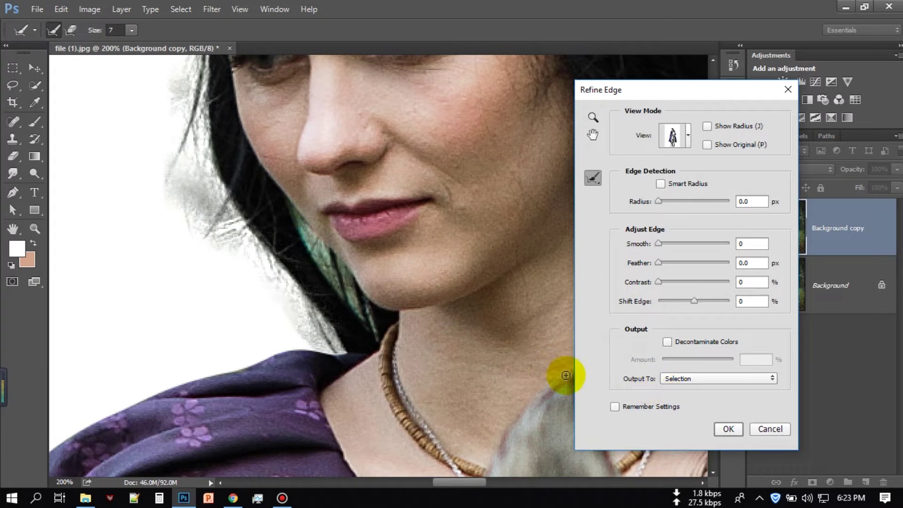
Refine the hair between the legs and the horse's leg edge, then apply the refined selection.
key("ctrl+0")
scroll(354, 386, "up", 3)
scroll(342, 363, "up", 3)
scroll(287, 371, "up", 2)
left_click_drag(338, 265, 363, 433)
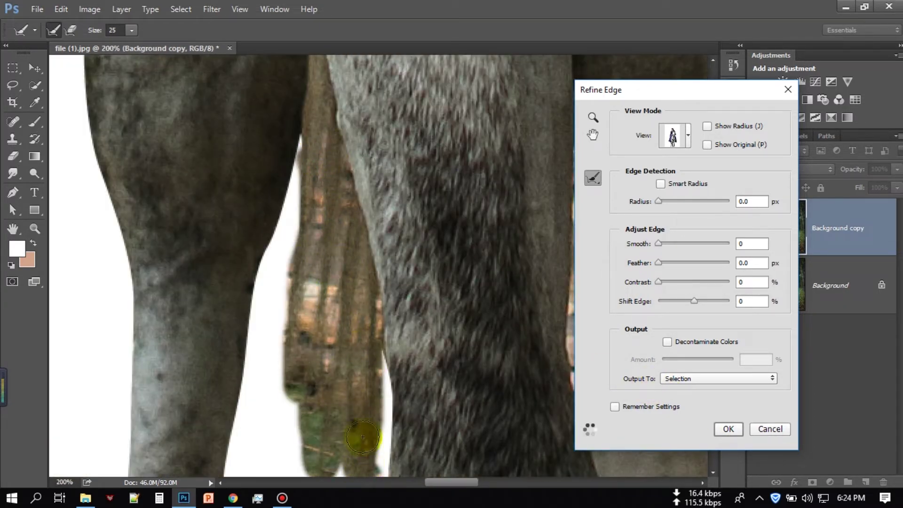
left_click_drag(352, 249, 343, 322)
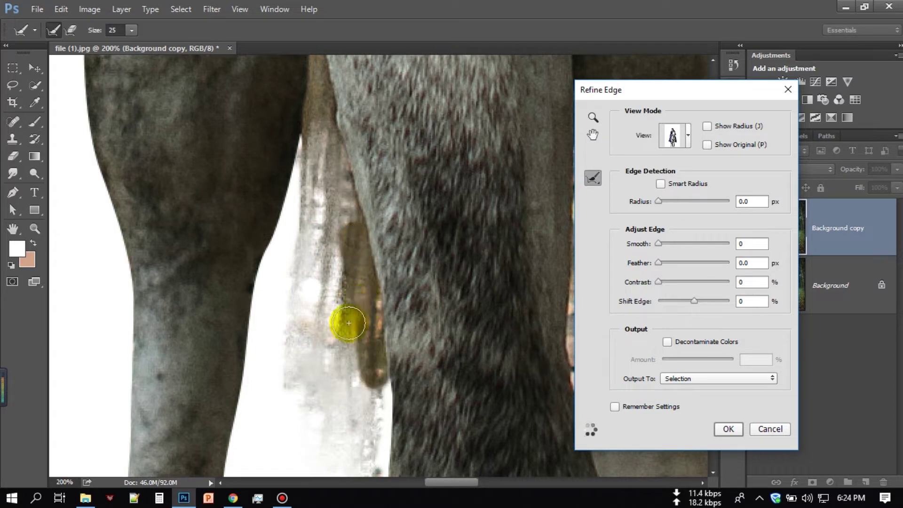
key("bracketleft")
key("bracketleft")
key("bracketleft")
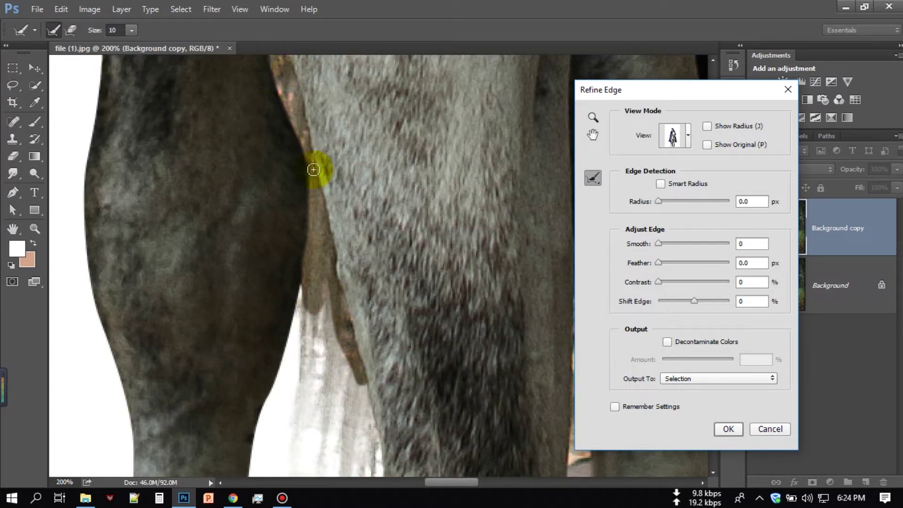
left_click_drag(350, 238, 279, 129)
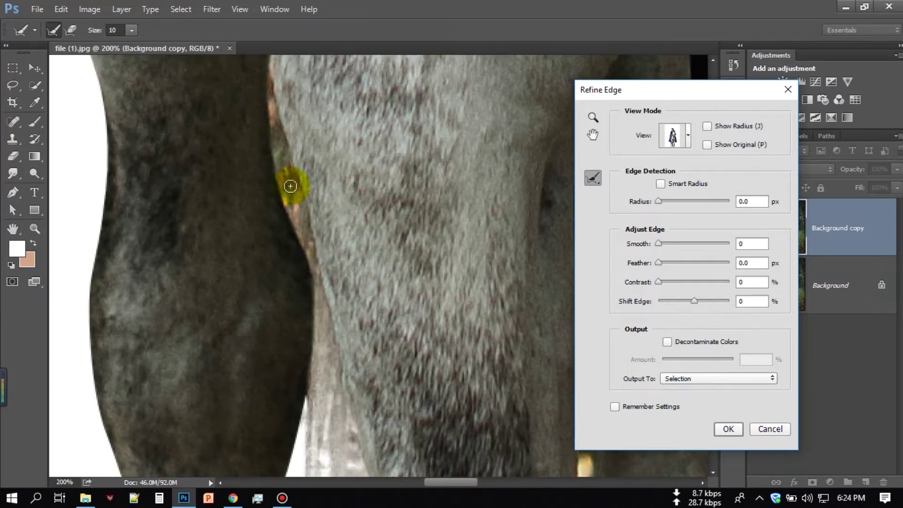
left_click_drag(290, 185, 319, 372)
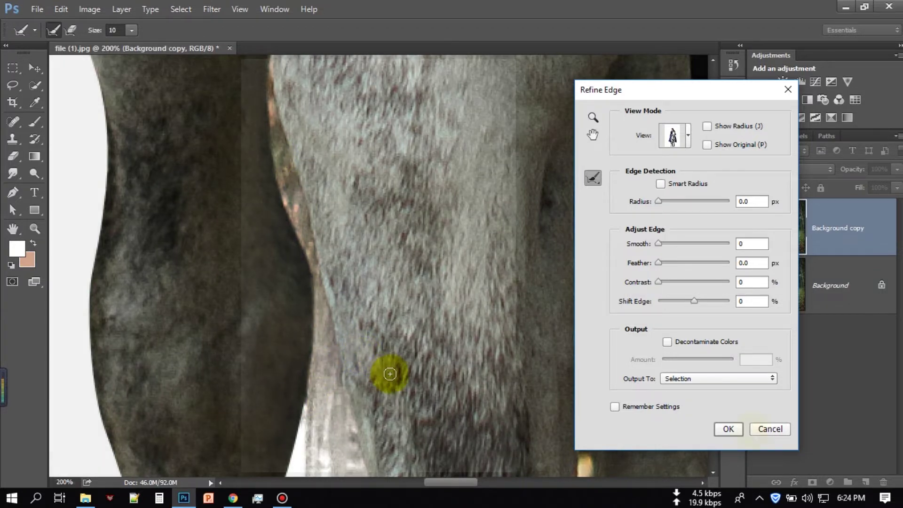
key("ctrl+0")
left_click(728, 428)
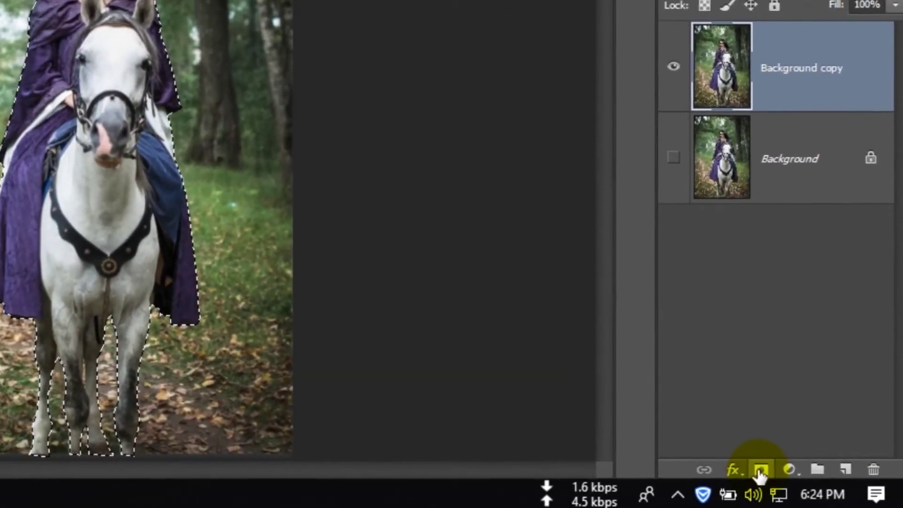
Add a layer mask to Background copy, then zoom in on the woman's face and neck.
left_click(811, 482)
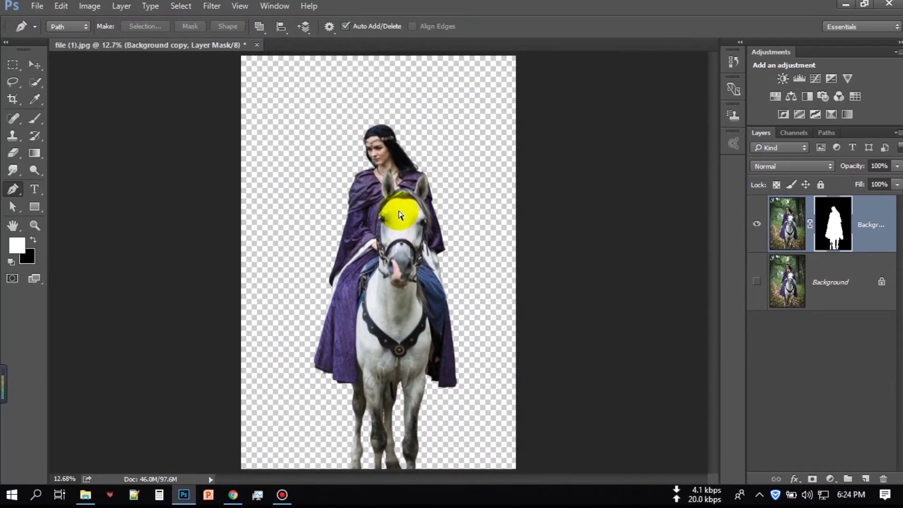
scroll(398, 214, "up", 2)
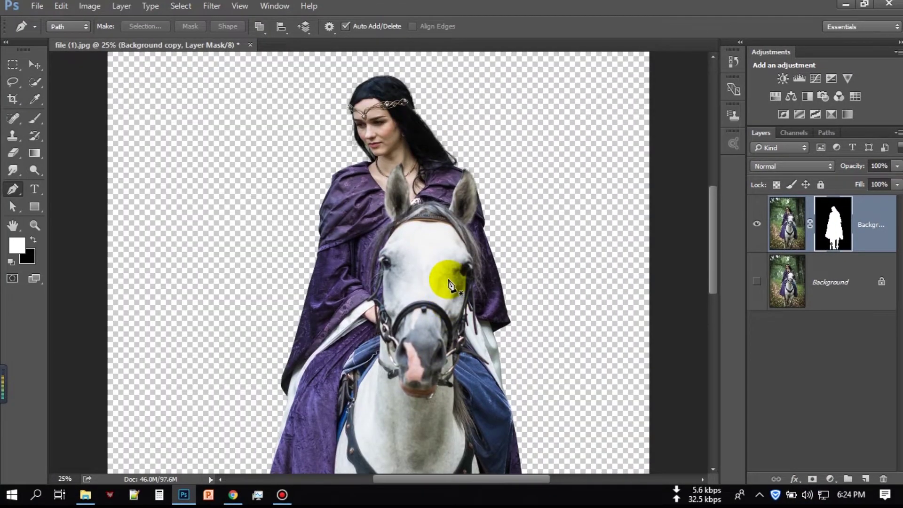
scroll(362, 178, "up", 1)
scroll(362, 176, "up", 1)
scroll(362, 176, "up", 1)
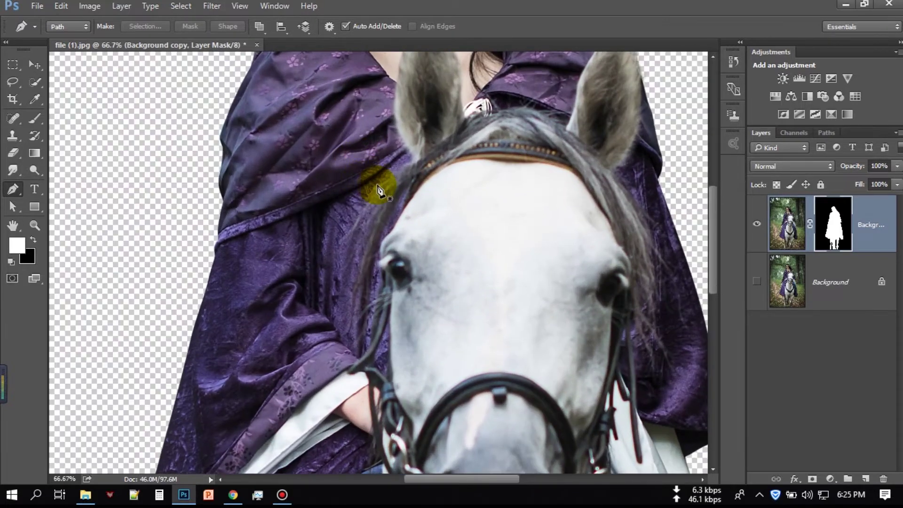
left_click_drag(387, 149, 375, 403)
scroll(348, 303, "up", 2)
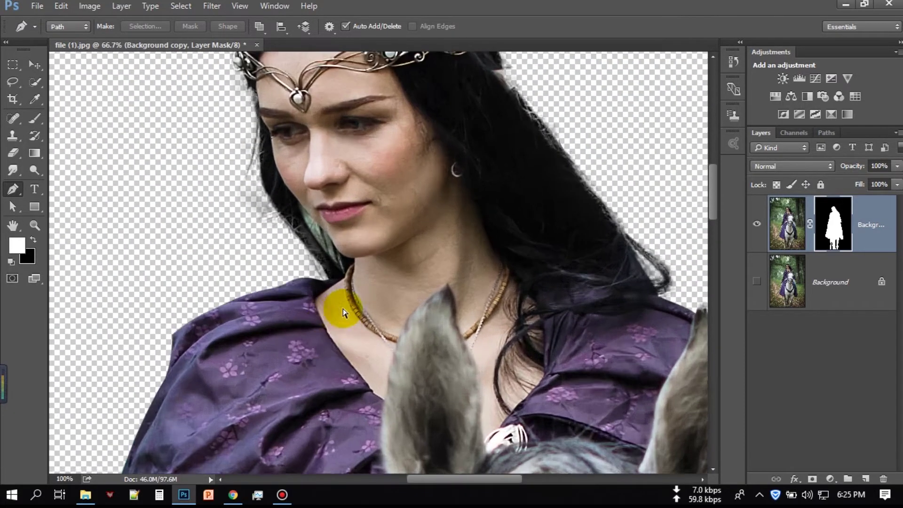
scroll(344, 314, "up", 1)
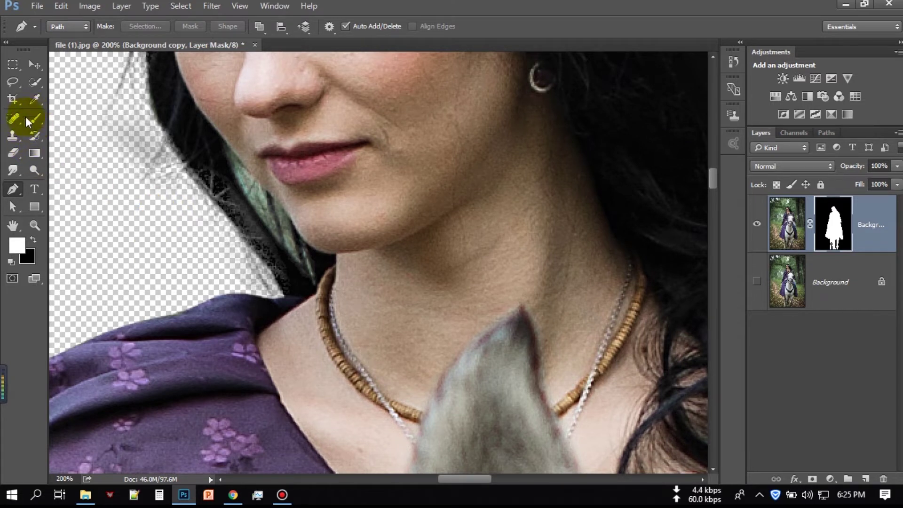
Select the Eraser with lowered opacity to soften the hair fringe beside the neck.
left_click(14, 154)
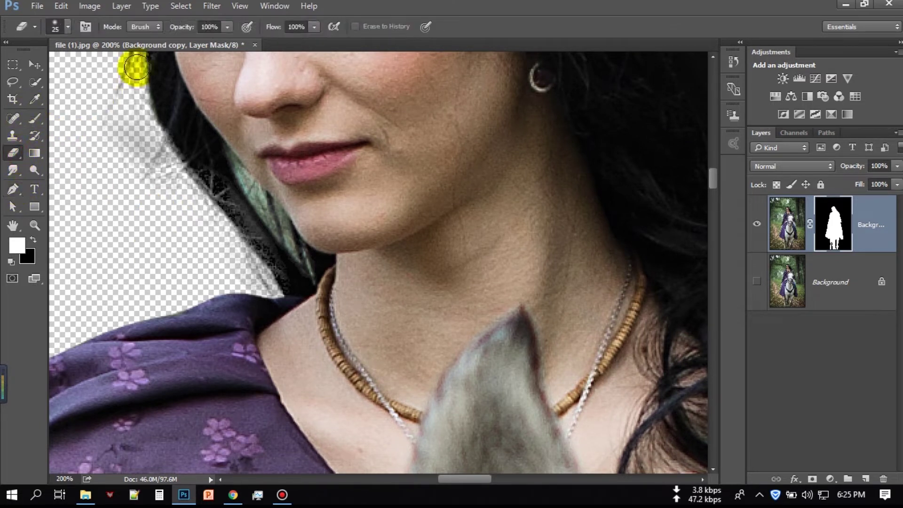
left_click(227, 27)
left_click_drag(227, 29, 205, 40)
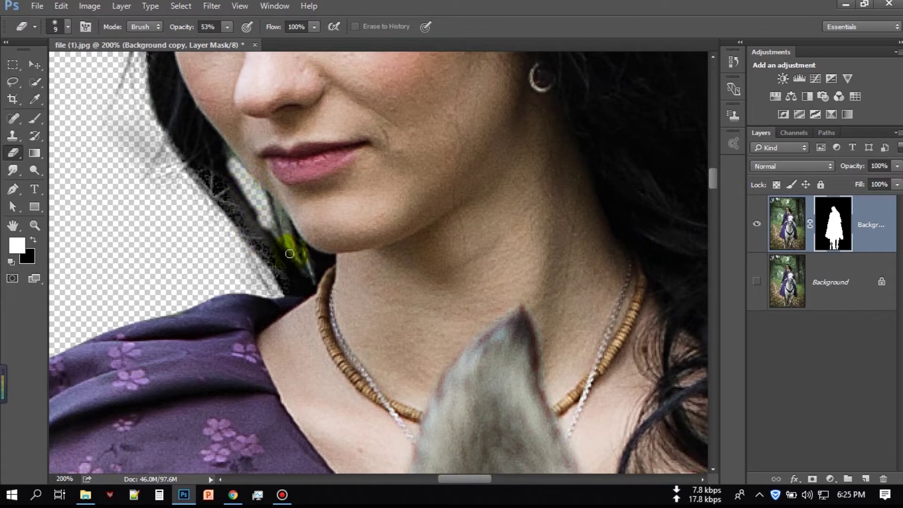
Switch to the Pen tool and zoom to the gap between the horse's legs.
left_click(13, 189)
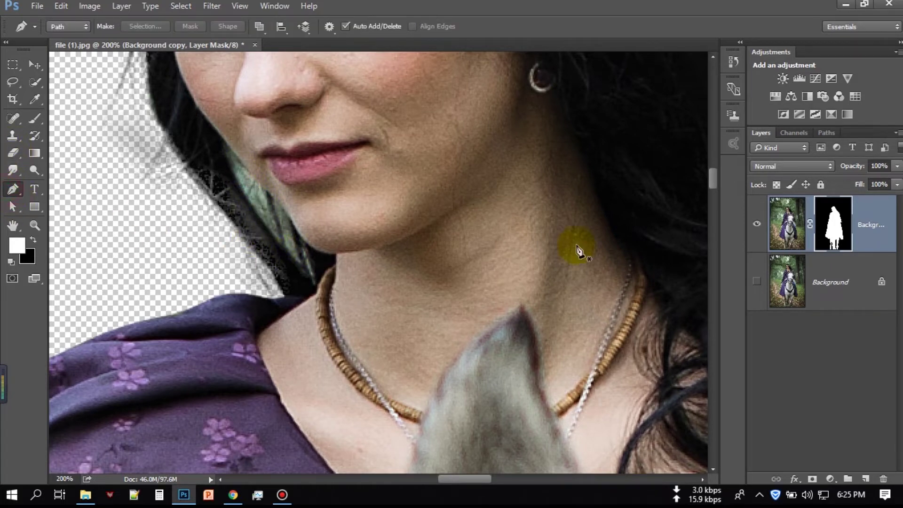
scroll(225, 155, "up", 1)
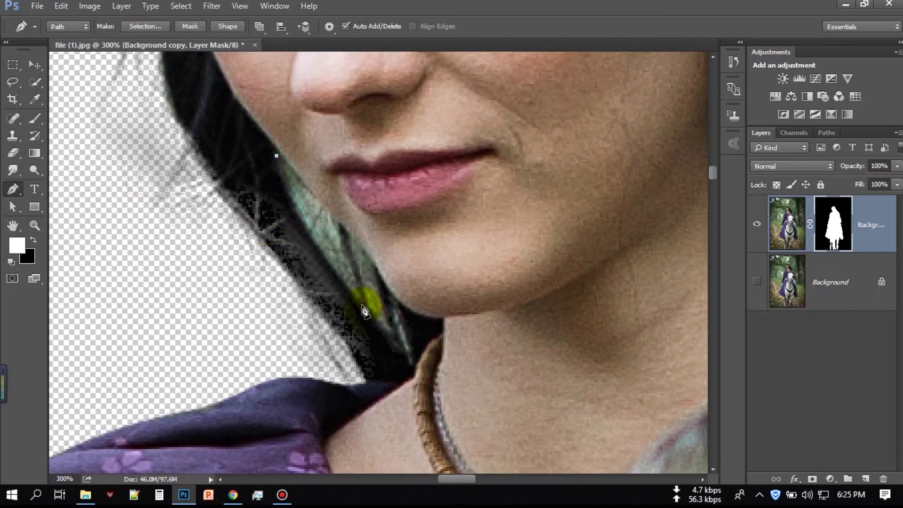
scroll(430, 306, "down", 3)
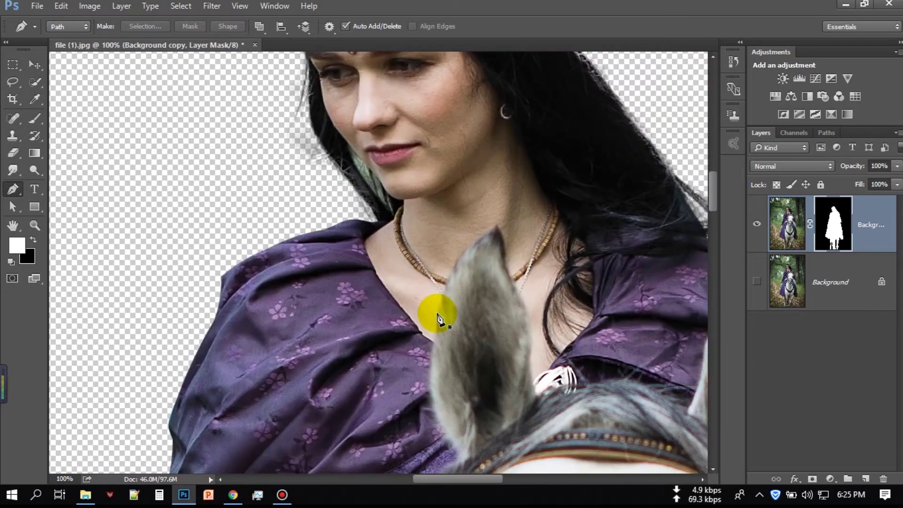
scroll(437, 319, "up", 1)
scroll(437, 319, "down", 3)
scroll(429, 244, "down", 5)
scroll(397, 244, "down", 5)
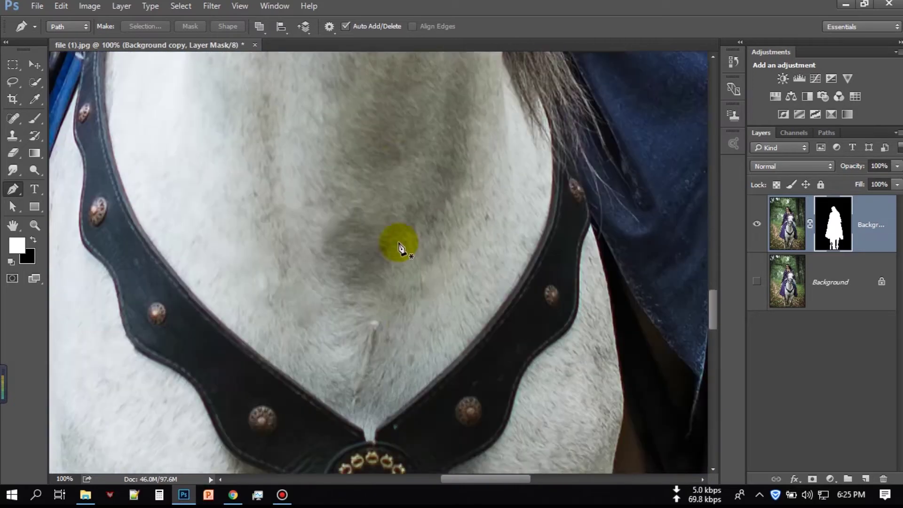
scroll(400, 249, "down", 5)
scroll(398, 245, "down", 5)
scroll(343, 240, "down", 3)
scroll(293, 238, "up", 1)
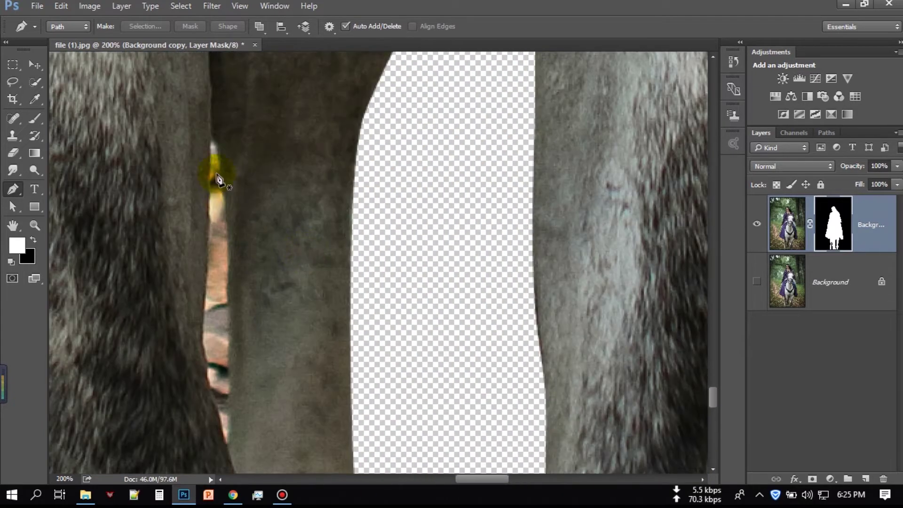
scroll(203, 300, "down", 3)
scroll(210, 239, "down", 1)
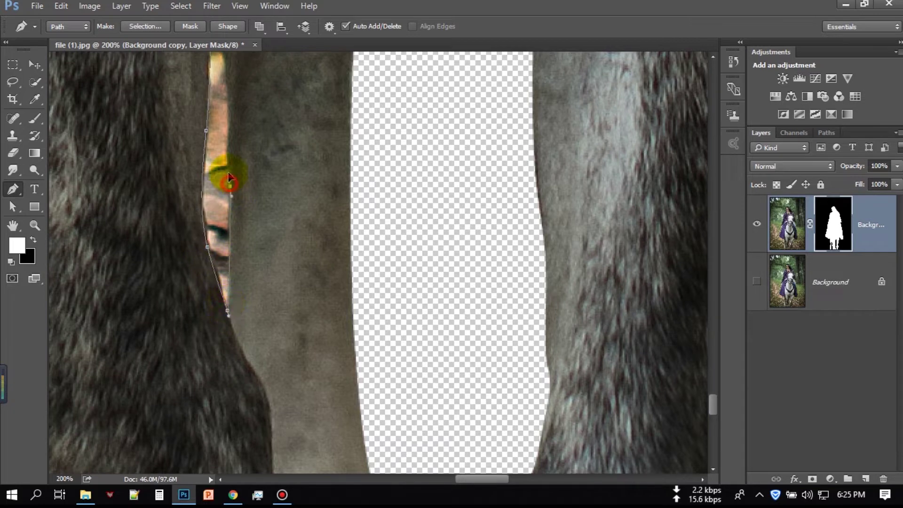
Close the pen path around the forest sliver between the legs and load it as a selection.
scroll(235, 178, "up", 2)
scroll(242, 178, "up", 2)
left_click(212, 143)
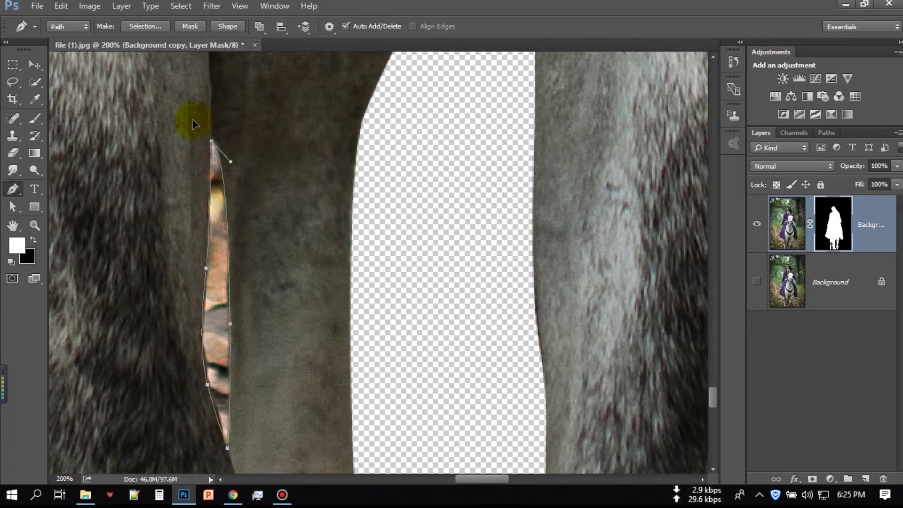
key("ctrl+Return")
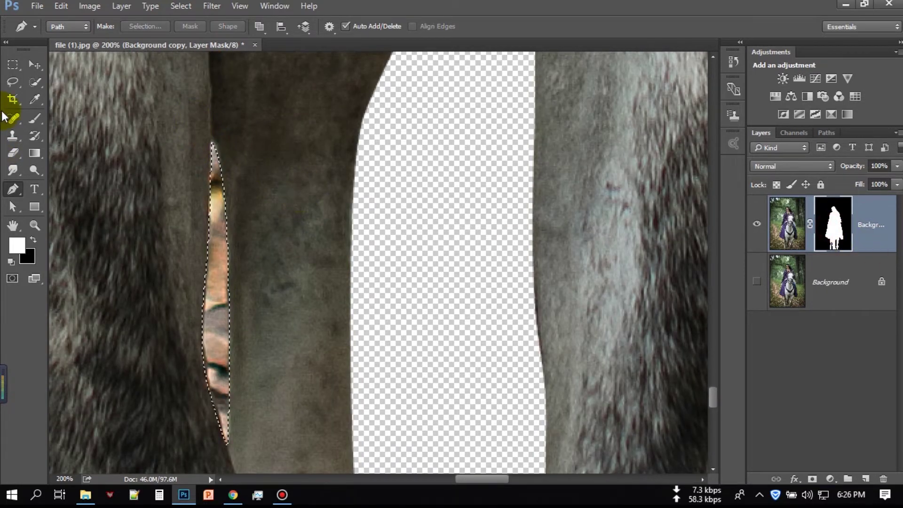
Paint the sliver black on the mask with the Brush, then show the Background layer.
left_click(35, 117)
key("d")
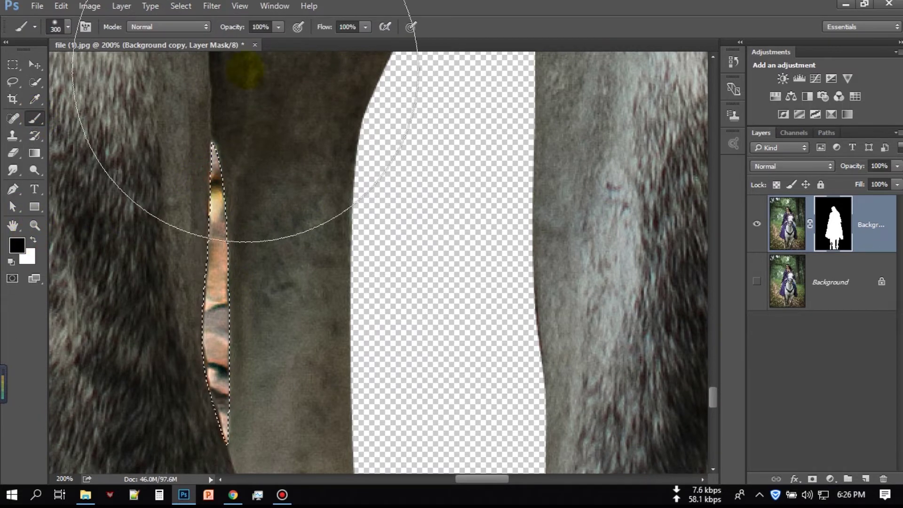
left_click_drag(216, 155, 216, 376)
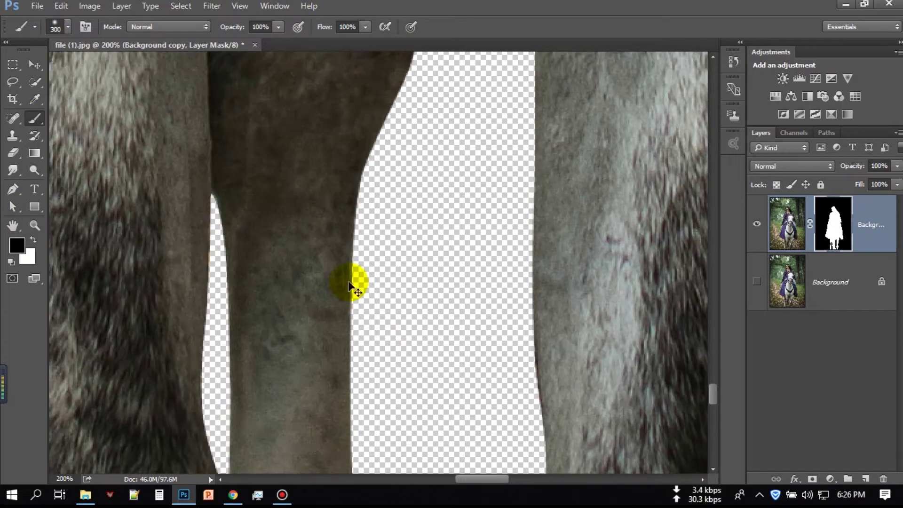
key("ctrl+0")
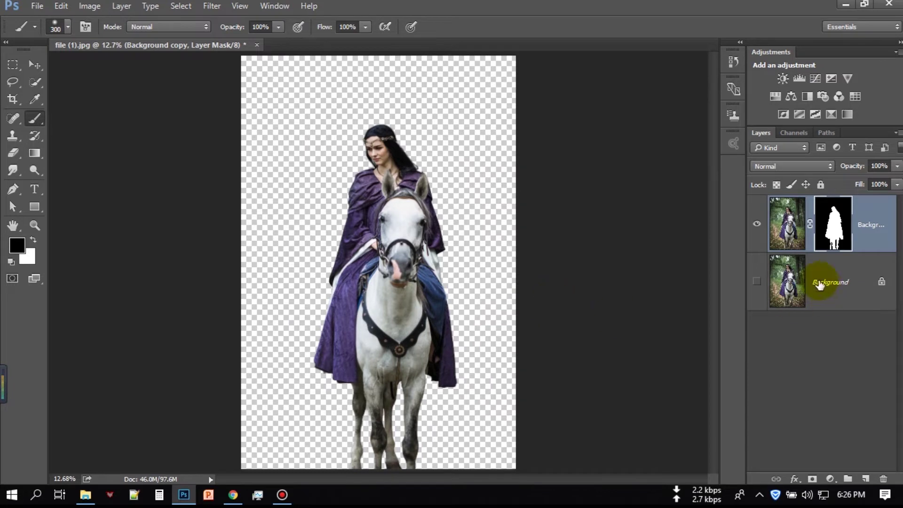
left_click(755, 282)
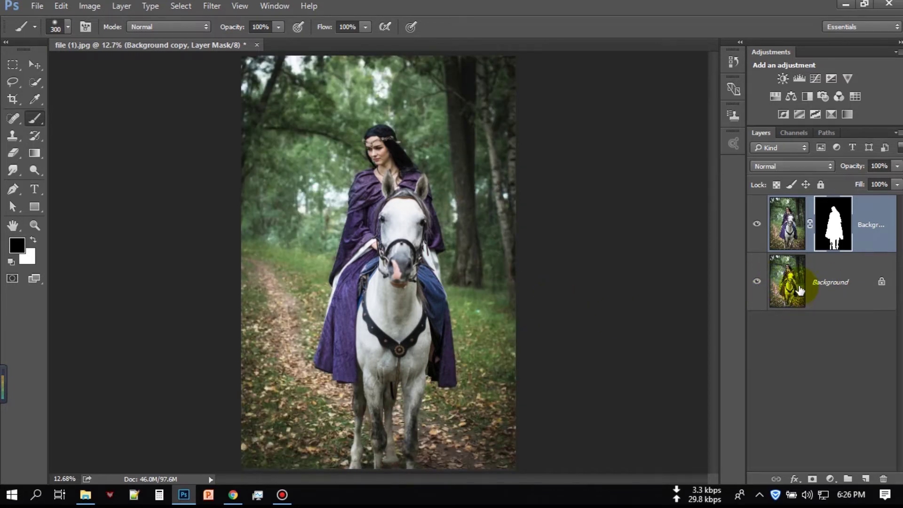
Load the rider selection on the Background layer and expand it by 35 px.
left_click(828, 281)
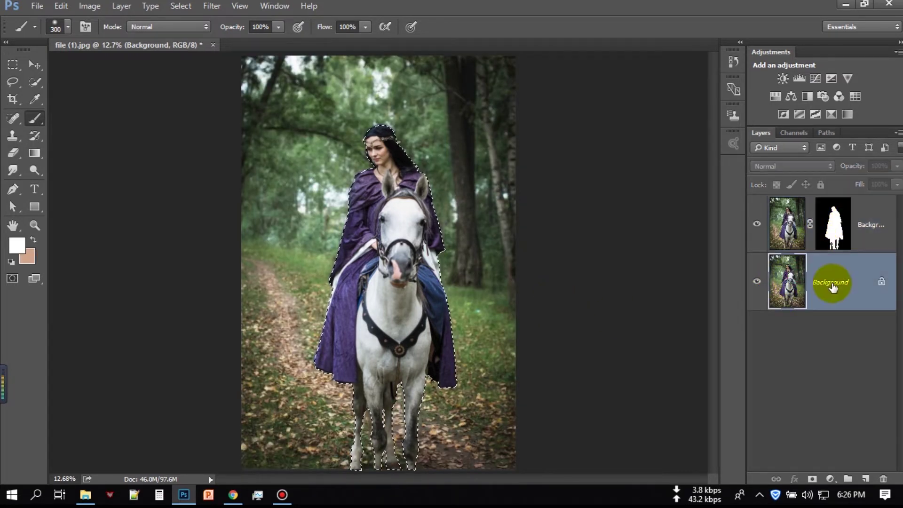
left_click(212, 6)
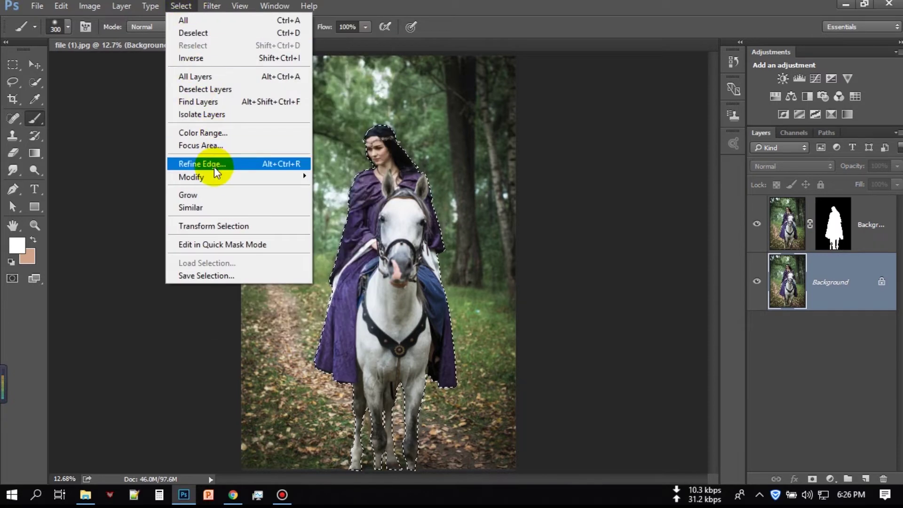
mouse_move(190, 177)
left_click(348, 206)
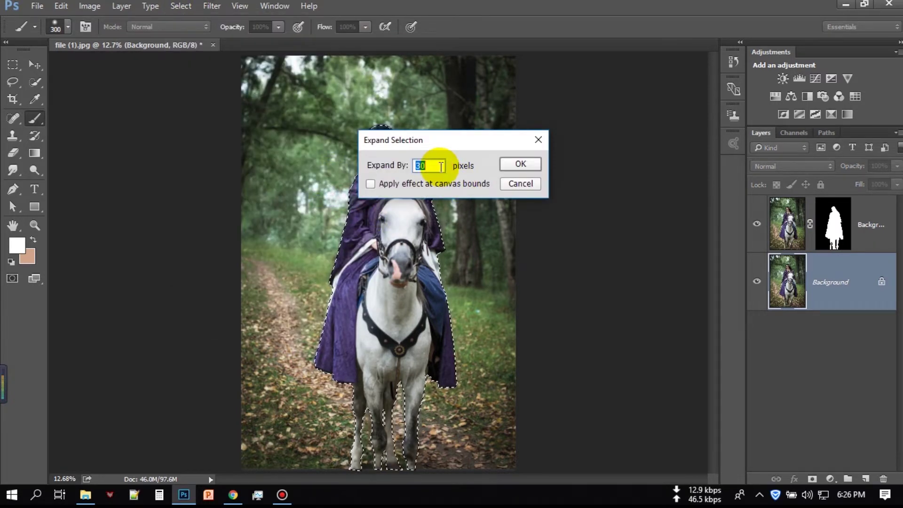
type("35")
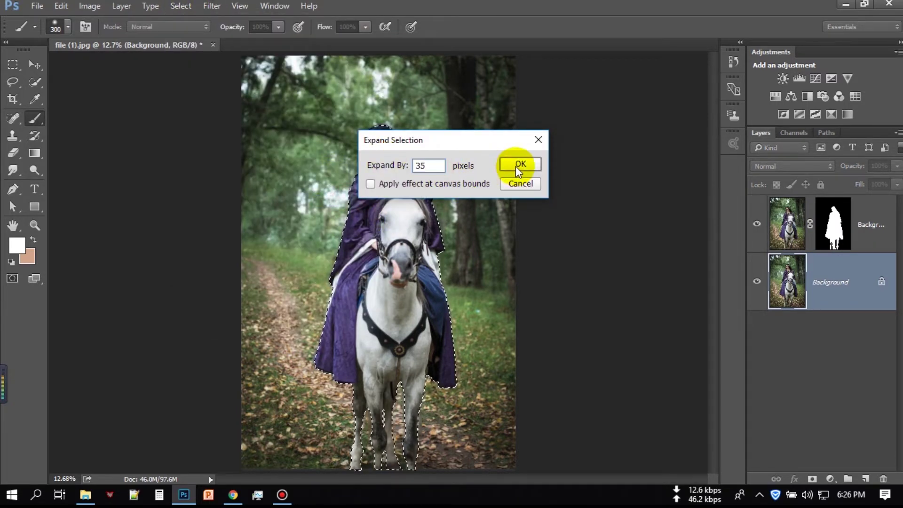
left_click(517, 168)
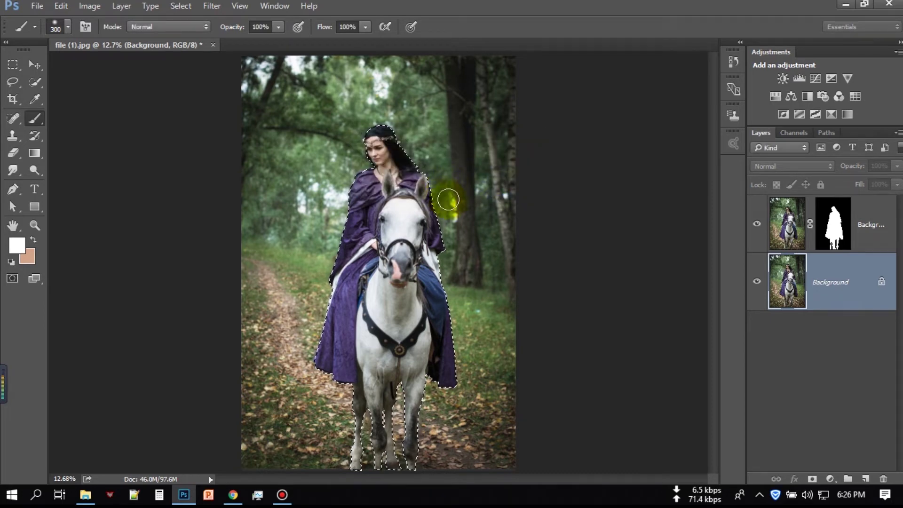
Content-aware fill the expanded selection and hide the cut-out layer to check the result.
left_click(70, 10)
left_click(115, 178)
key("Return")
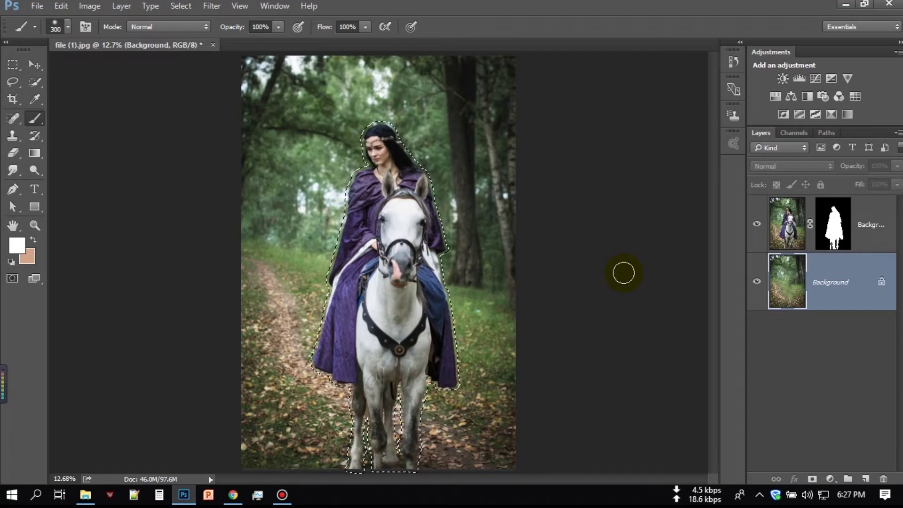
left_click(757, 225)
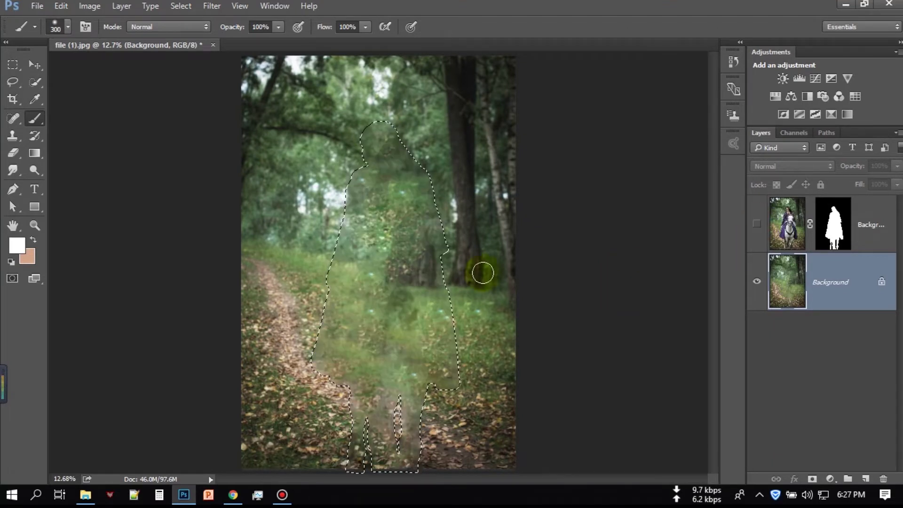
left_click(18, 123)
left_click(75, 117)
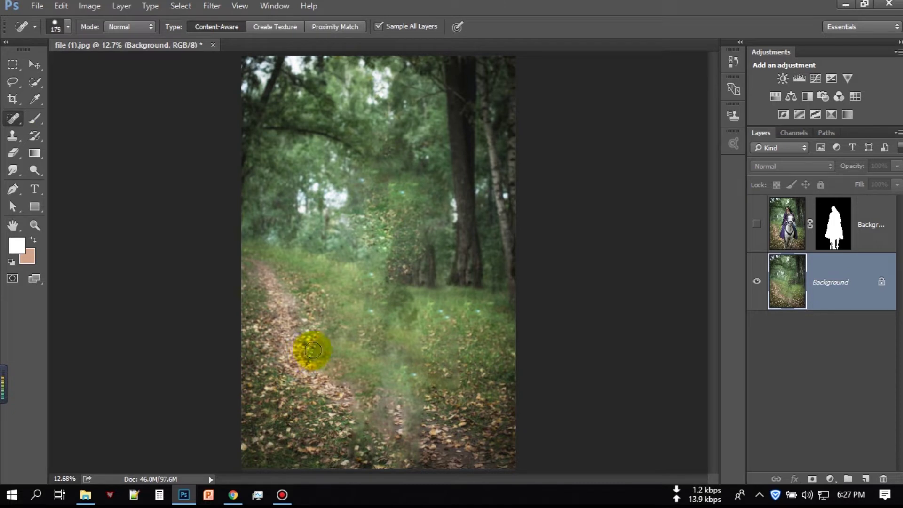
Spot-heal streaks along the dirt path and tree trunk, then show the rider layer again.
left_click_drag(347, 379, 347, 378)
left_click(339, 372)
left_click_drag(452, 201, 455, 224)
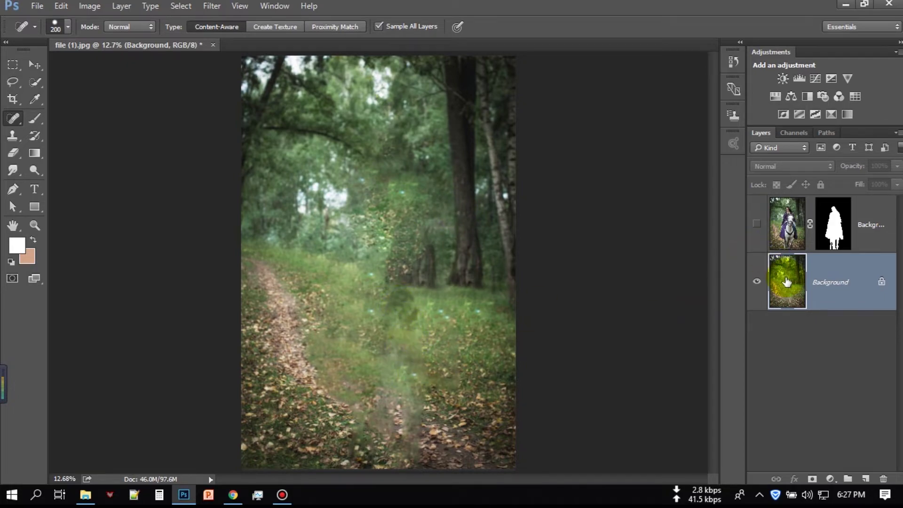
left_click(756, 224)
Zoom in on the rider's hair edge beside the tiara.
scroll(445, 264, "up", 2)
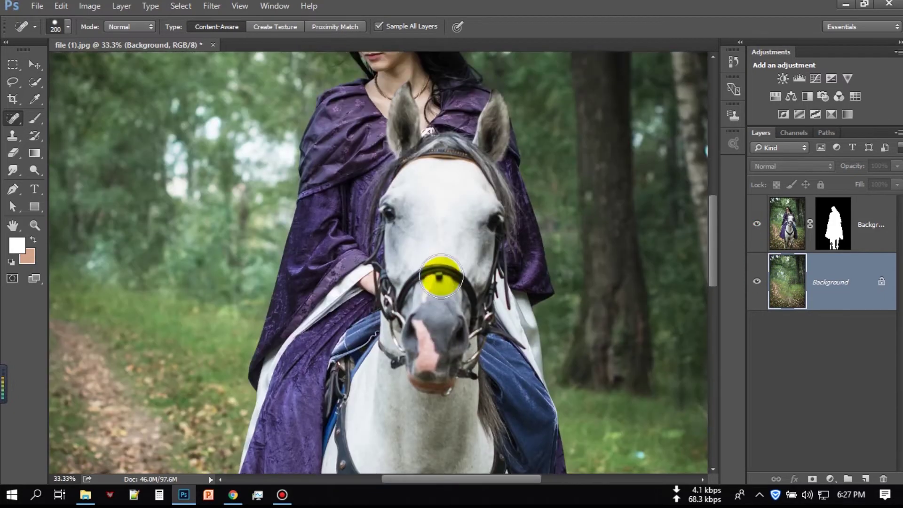
scroll(413, 276, "up", 1)
scroll(413, 224, "up", 3)
left_click_drag(475, 180, 405, 325)
scroll(405, 325, "up", 1)
key("bracketleft")
key("bracketleft")
key("bracketleft")
Clone dark hair over the light patch on the hair edge with the Clone Stamp.
left_click_drag(12, 135, 64, 137)
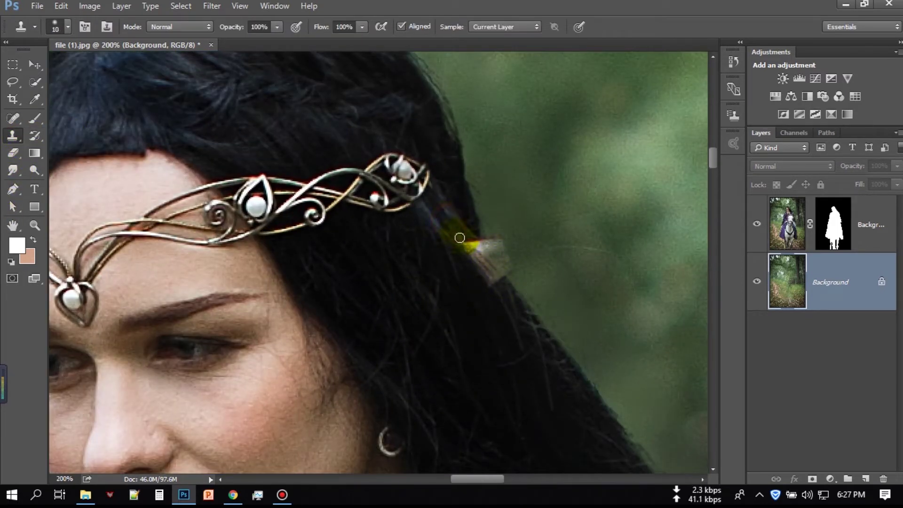
key("alt+bracketright")
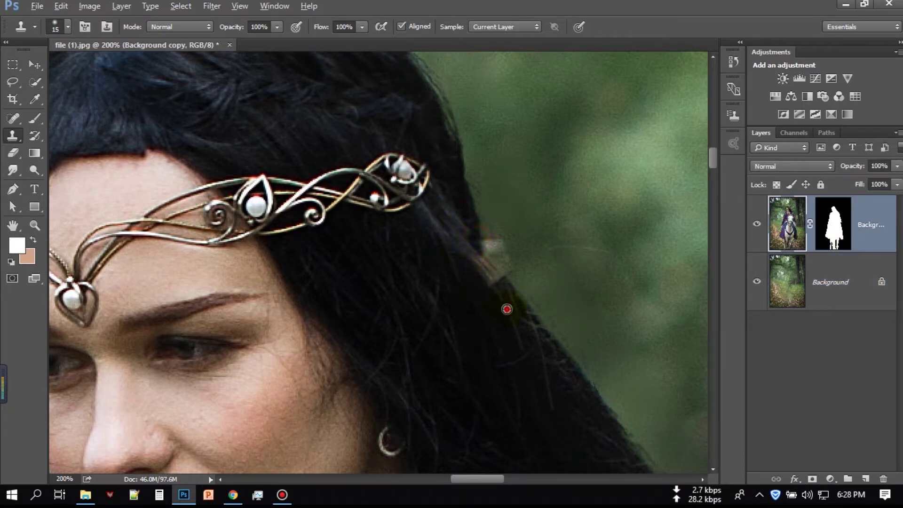
left_click_drag(510, 308, 495, 277)
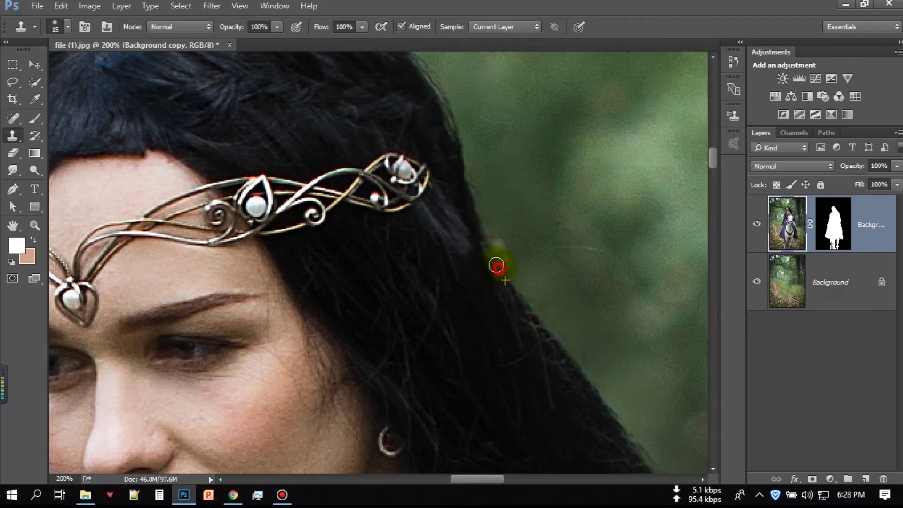
left_click_drag(489, 264, 500, 303)
left_click_drag(512, 304, 497, 276)
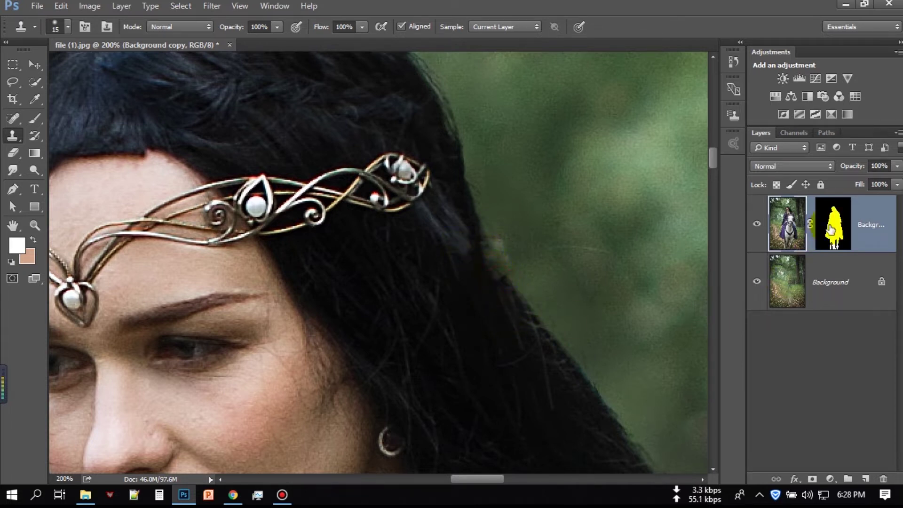
Target the rider layer's mask, reset colours to black and white, and select the Eraser.
left_click(756, 224)
left_click(833, 223)
key("d")
left_click(26, 146)
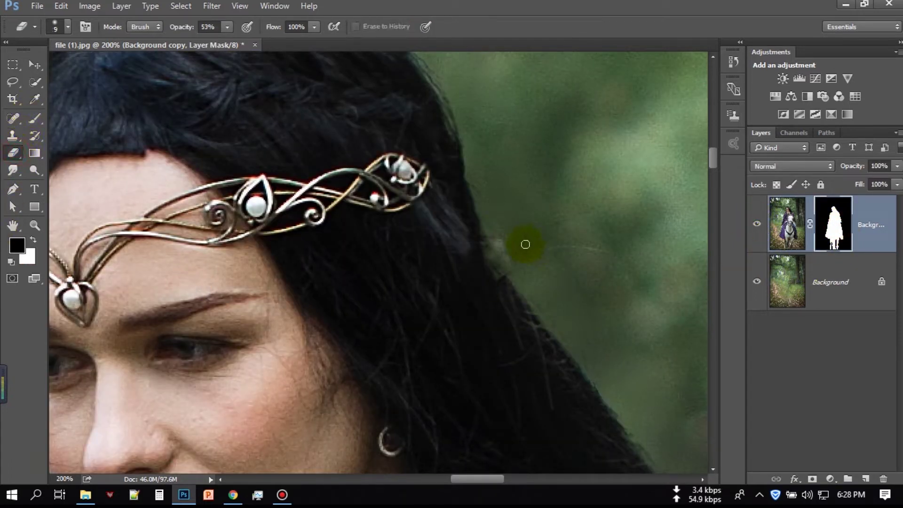
left_click(33, 239)
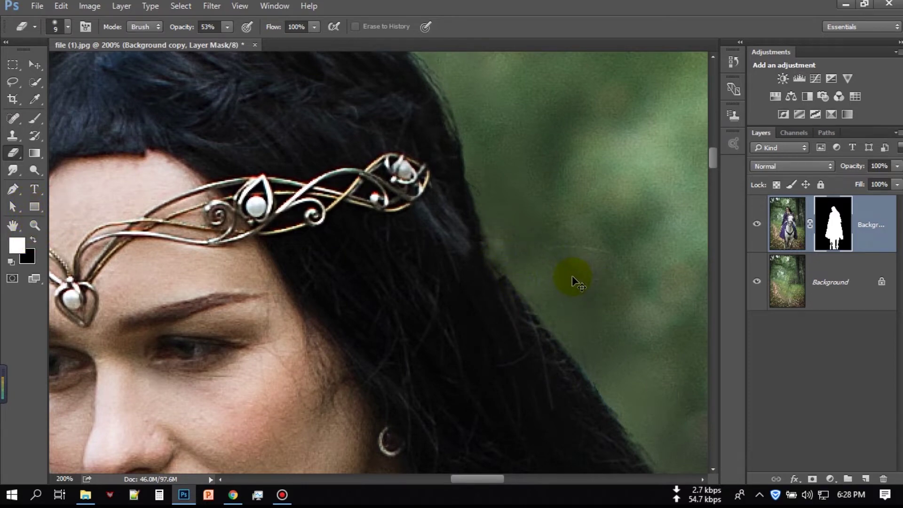
key("ctrl+0")
Apply the rider's layer mask and start a Tilt-Shift blur on the background at about 95 px.
right_click(828, 230)
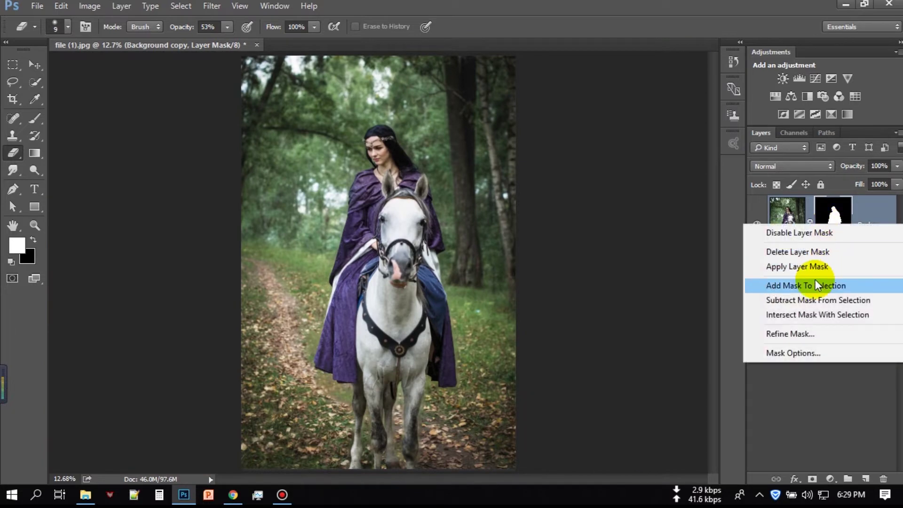
left_click(799, 266)
left_click_drag(377, 267, 378, 428)
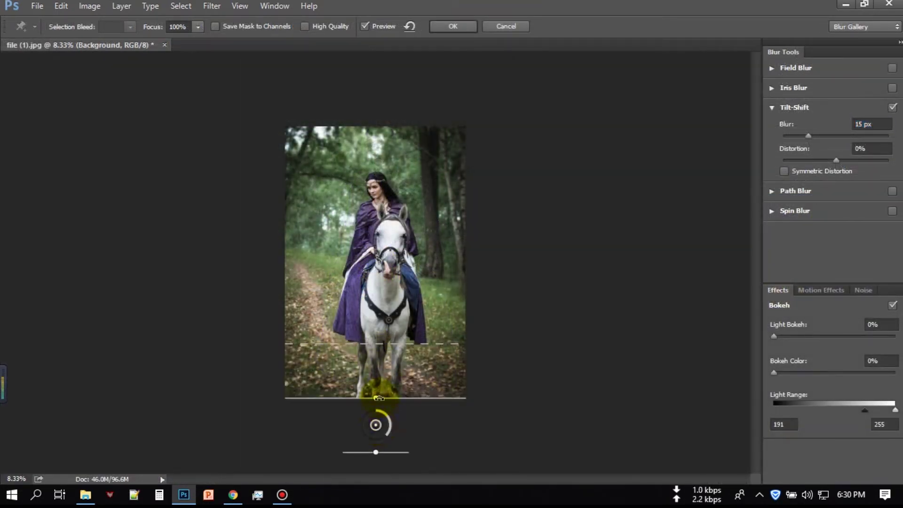
key("ctrl+0")
left_click_drag(807, 136, 836, 136)
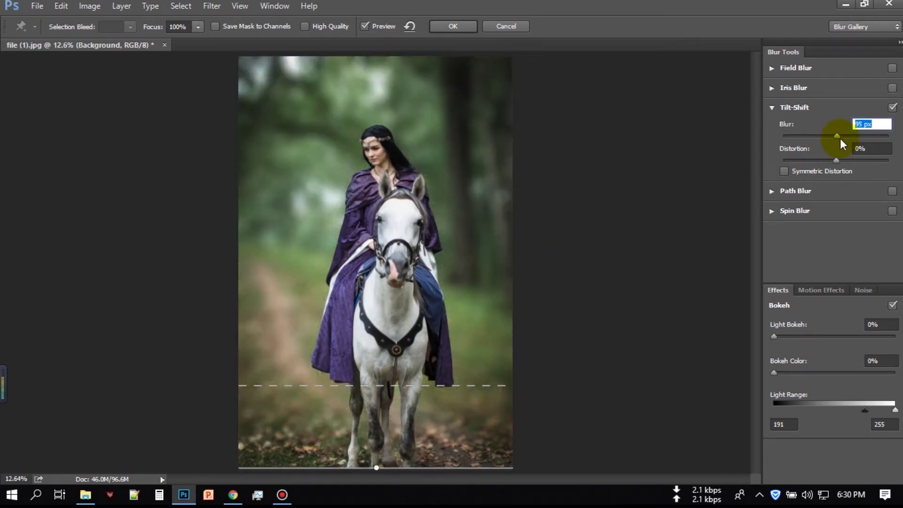
left_click_drag(413, 385, 432, 223)
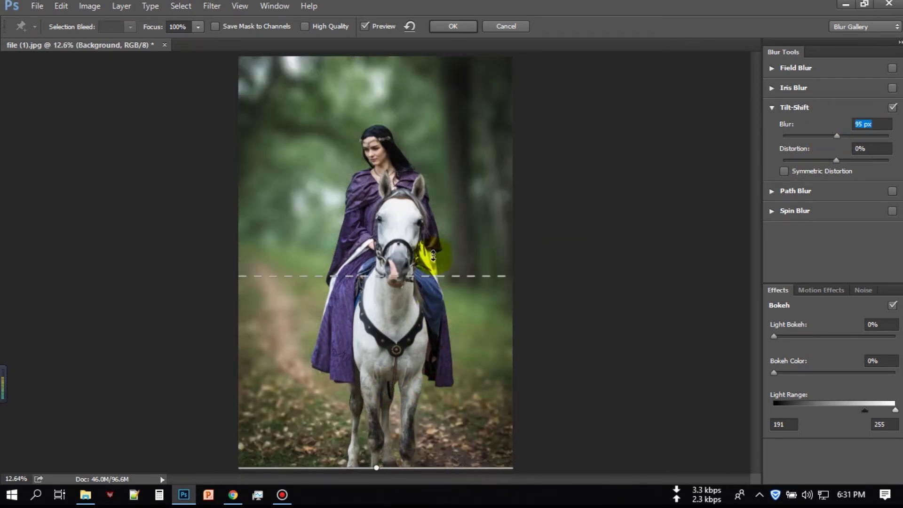
Place the tilt-shift transition near the saddle, raise the blur to 109 px, and apply it.
left_click_drag(430, 467, 429, 477)
left_click_drag(392, 223, 379, 377)
left_click_drag(386, 309, 393, 258)
left_click_drag(842, 135, 839, 137)
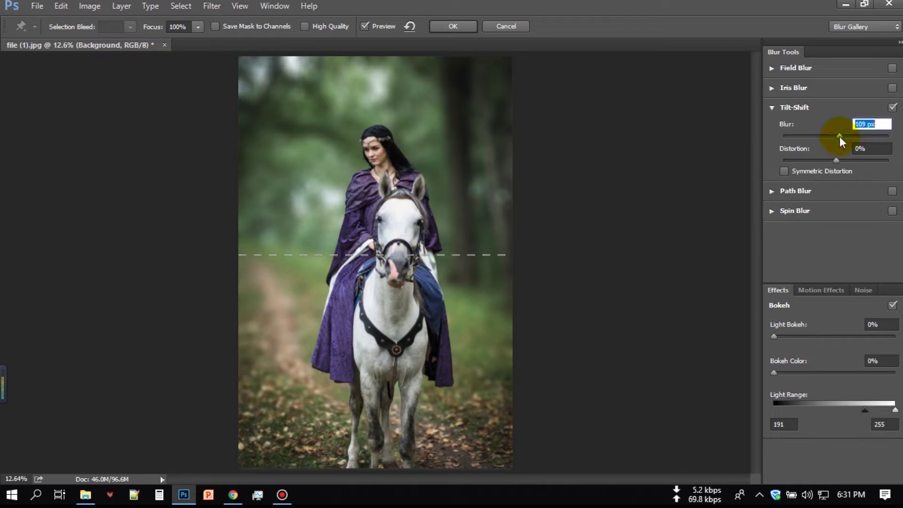
left_click_drag(413, 276, 404, 277)
left_click(453, 37)
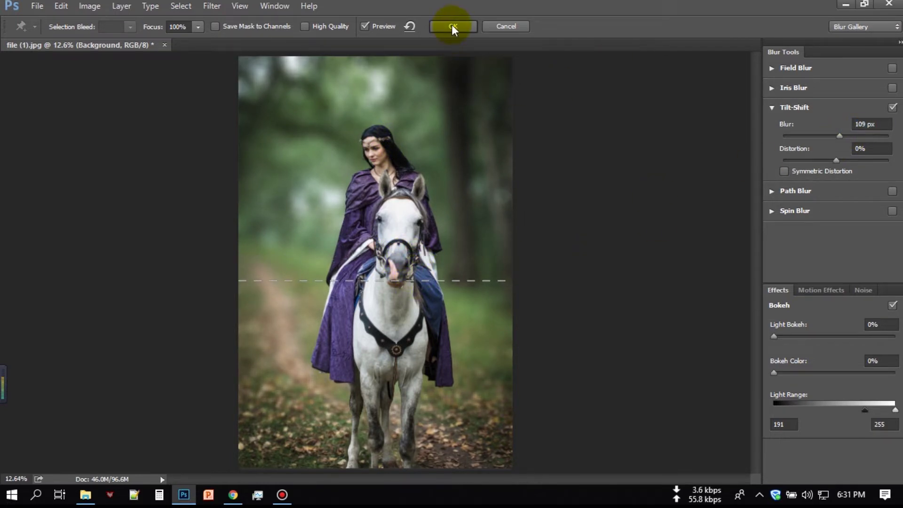
left_click(776, 337)
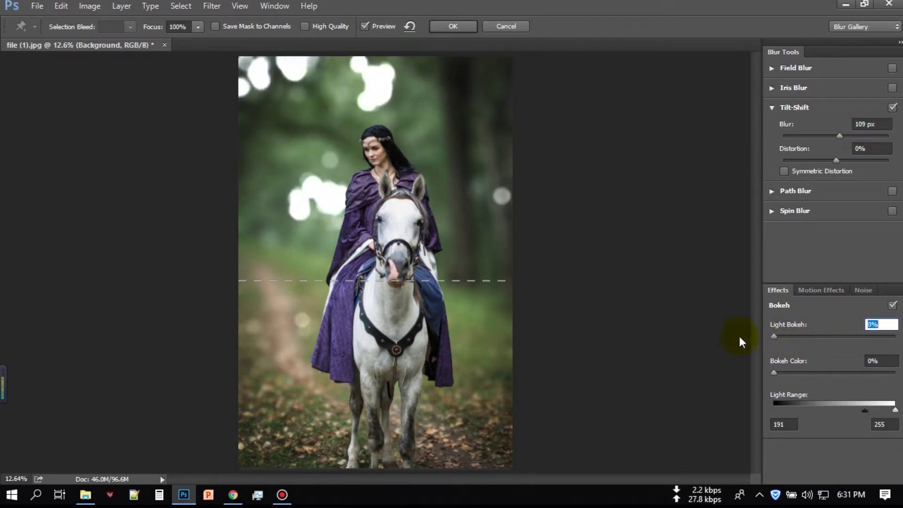
key("Tab")
left_click(452, 26)
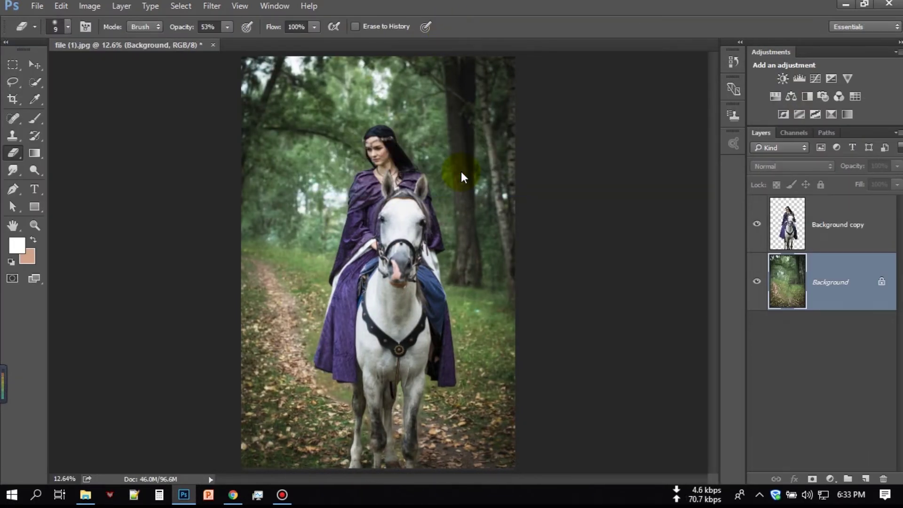
Select Background copy and toggle the rider and background layers to compare the cut-out.
left_click(765, 218)
left_click(755, 228)
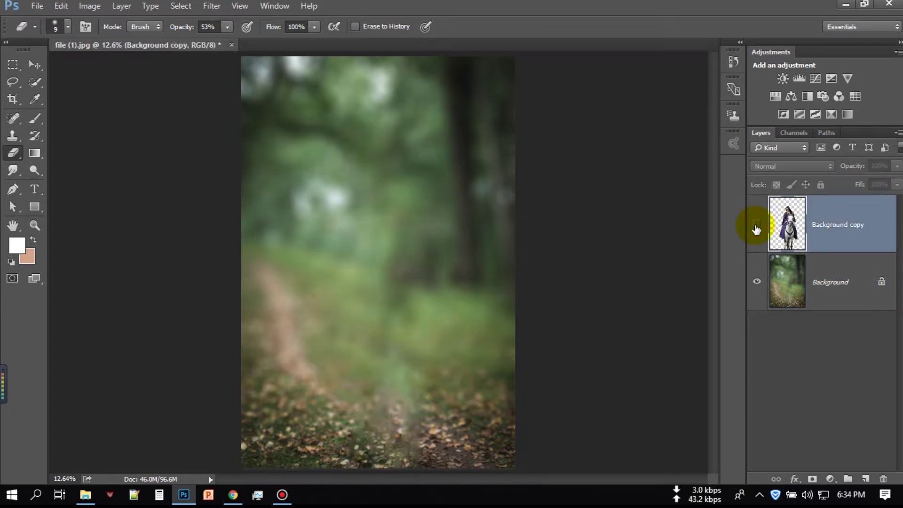
left_click(755, 228)
left_click(757, 281)
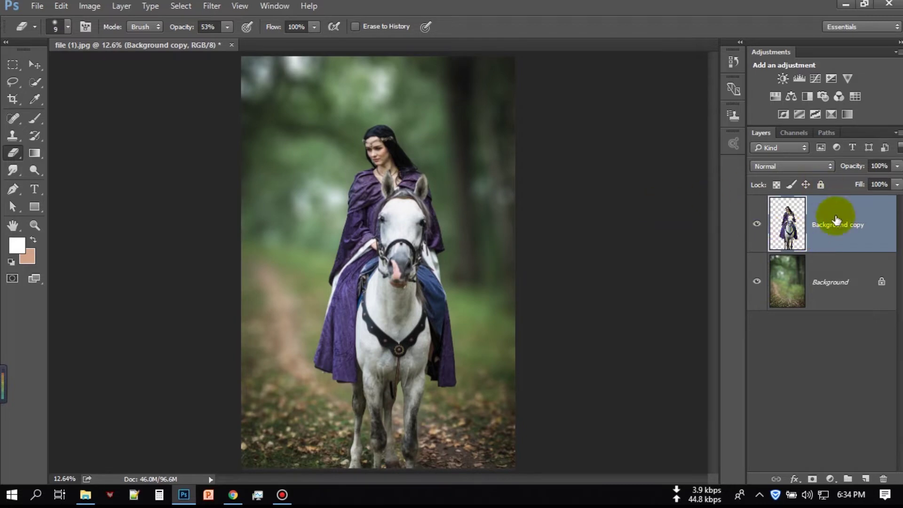
Zoom to 66.7% on the rider's head and tiara.
scroll(431, 258, "up", 3)
scroll(439, 266, "up", 2)
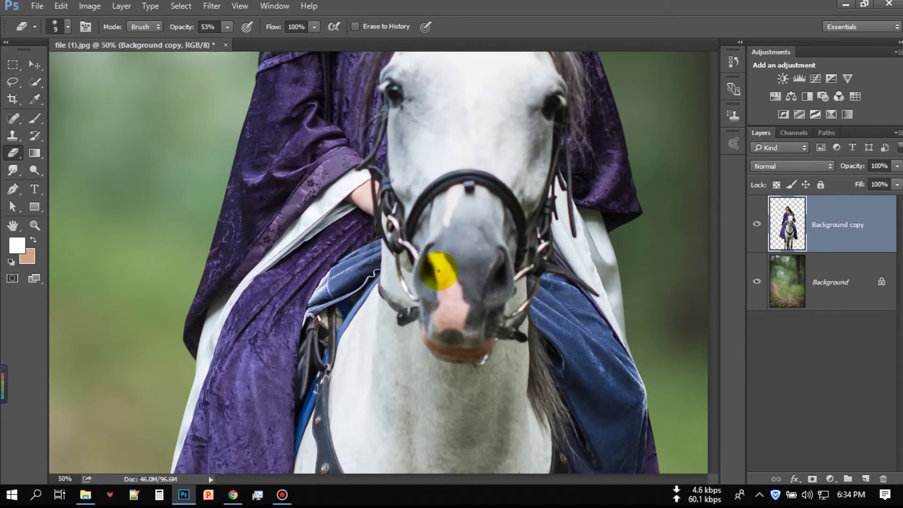
scroll(438, 270, "up", 1)
scroll(433, 268, "up", 3)
scroll(439, 268, "up", 2)
scroll(437, 276, "up", 1)
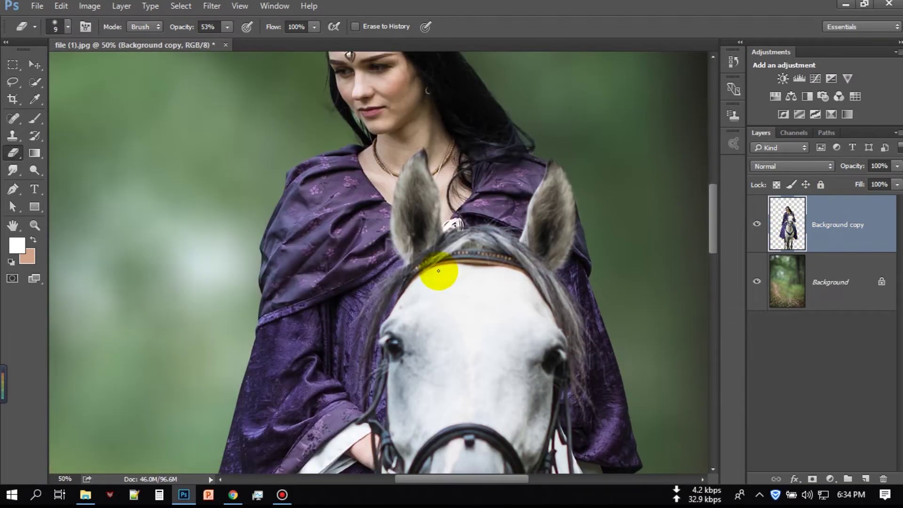
scroll(468, 224, "up", 2)
scroll(468, 222, "up", 1)
scroll(467, 221, "up", 2)
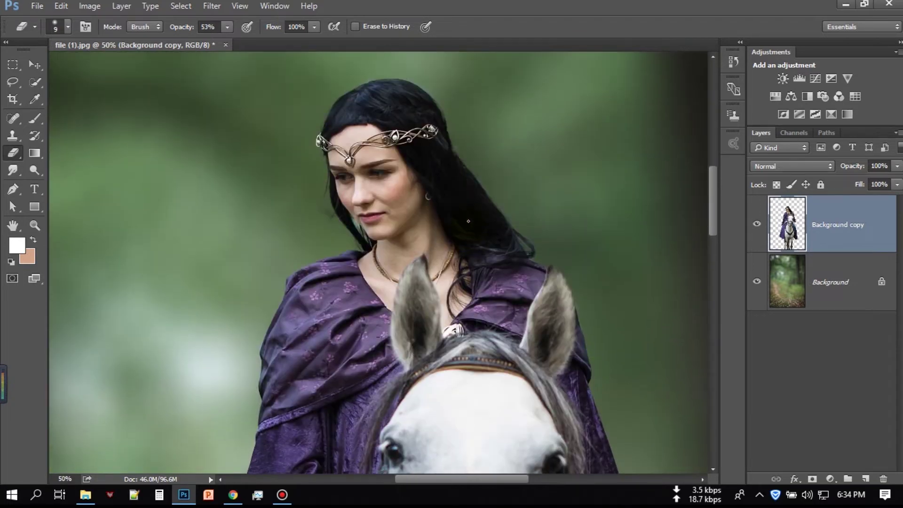
left_click_drag(449, 197, 456, 239)
key("ctrl+plus")
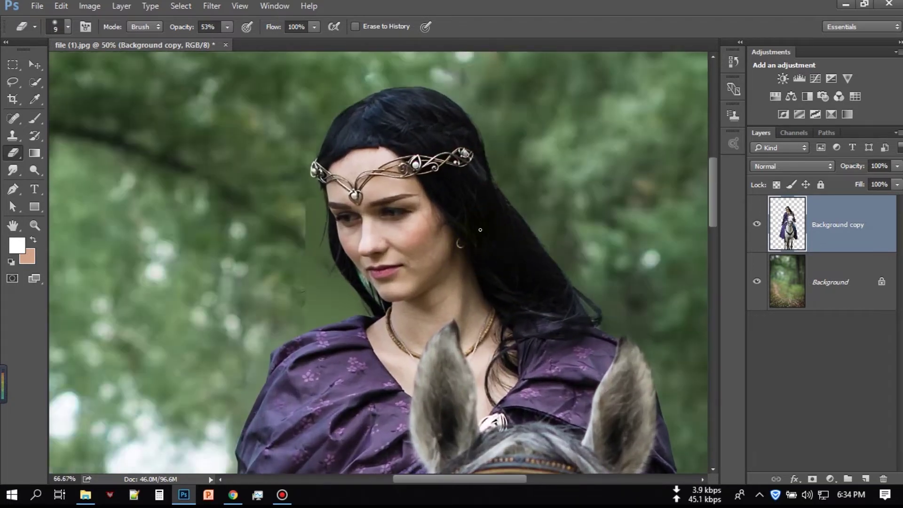
left_click(13, 172)
Pick the Smudge tool at 35% with a 200 px hair brush, reduced to 150 px.
left_click(75, 193)
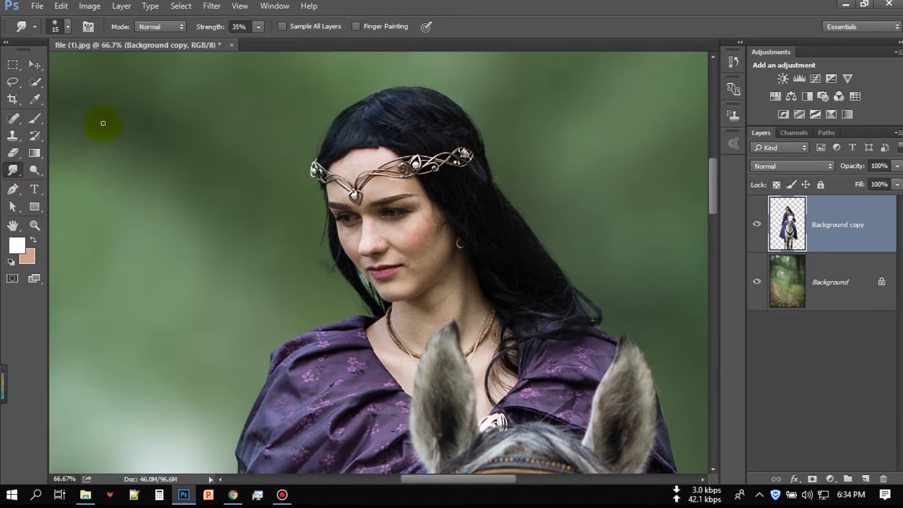
left_click(69, 27)
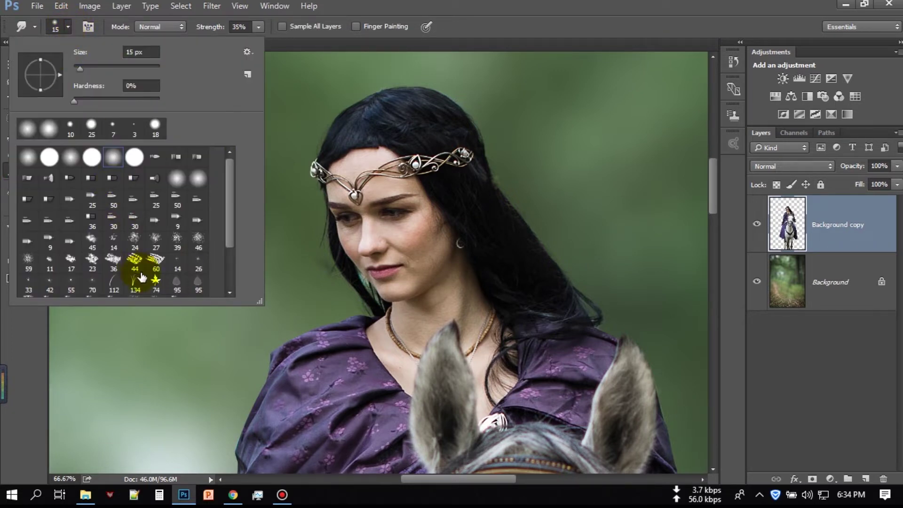
scroll(141, 272, "down", 3)
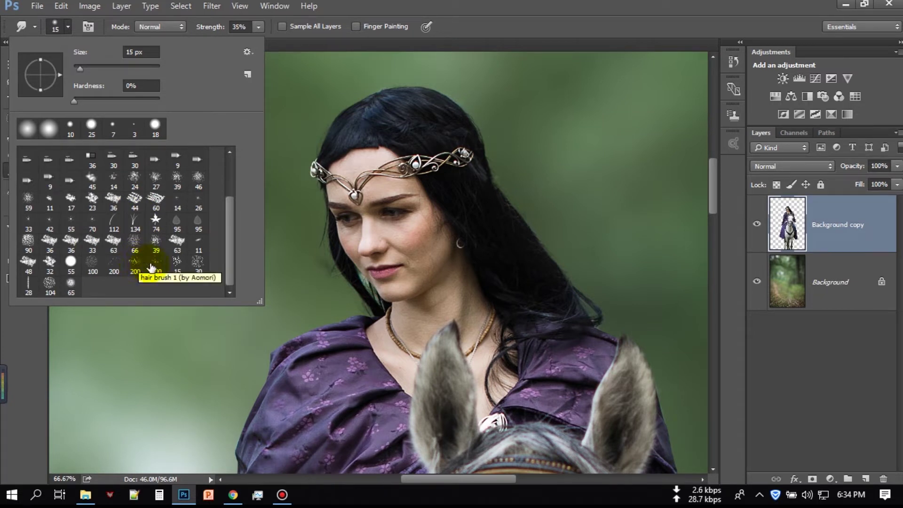
left_click(153, 264)
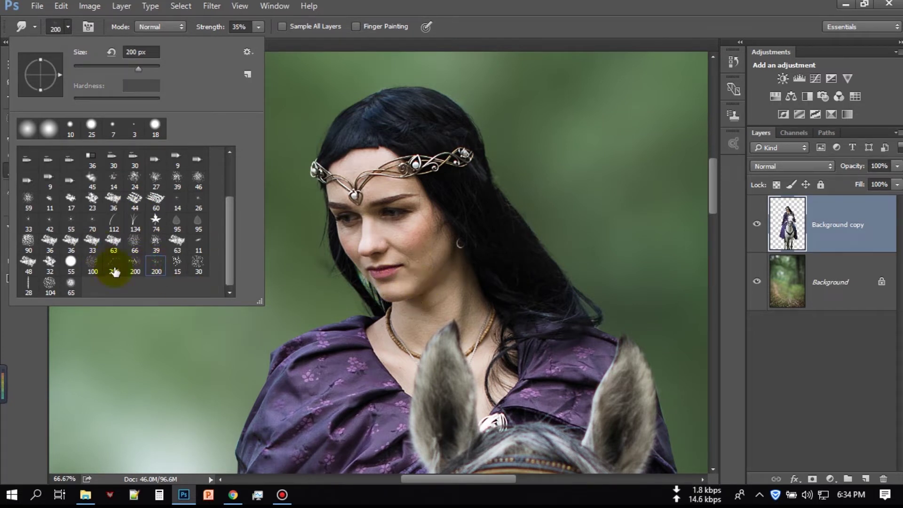
left_click(114, 265)
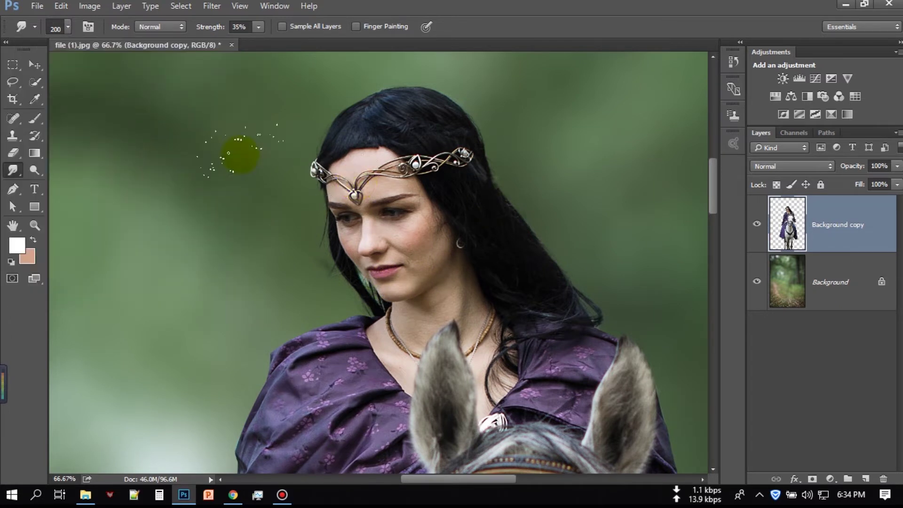
right_click(242, 151)
left_click(514, 197)
key("bracketleft")
key("bracketleft")
Shrink the brush to 70 px, magnify the face, and smudge strands along the hair's right edge.
left_click(69, 28)
left_click(396, 229)
key("bracketleft")
key("bracketleft")
key("bracketleft")
key("ctrl+plus")
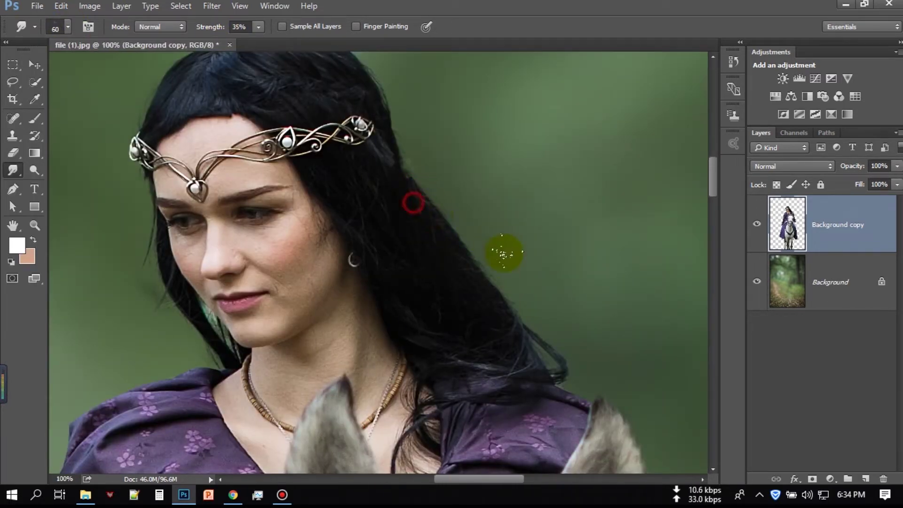
left_click(545, 336)
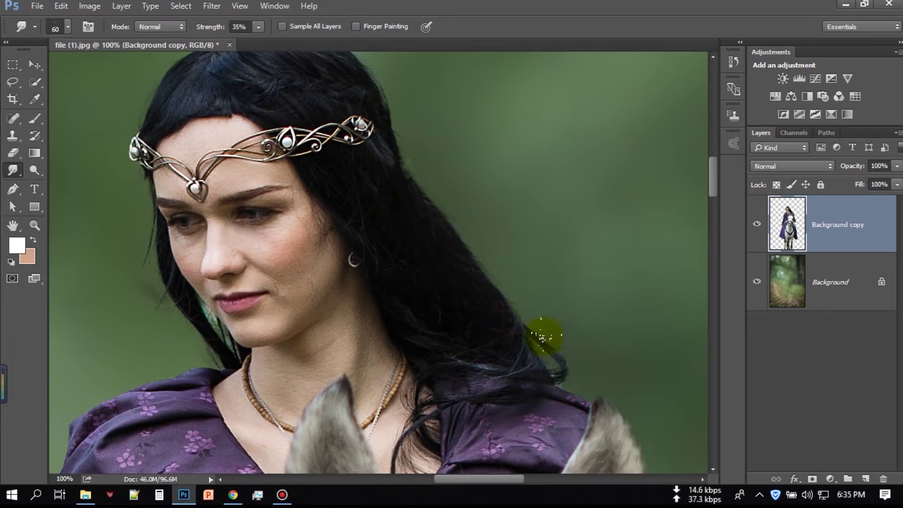
key("bracketleft")
scroll(332, 91, "up", 2)
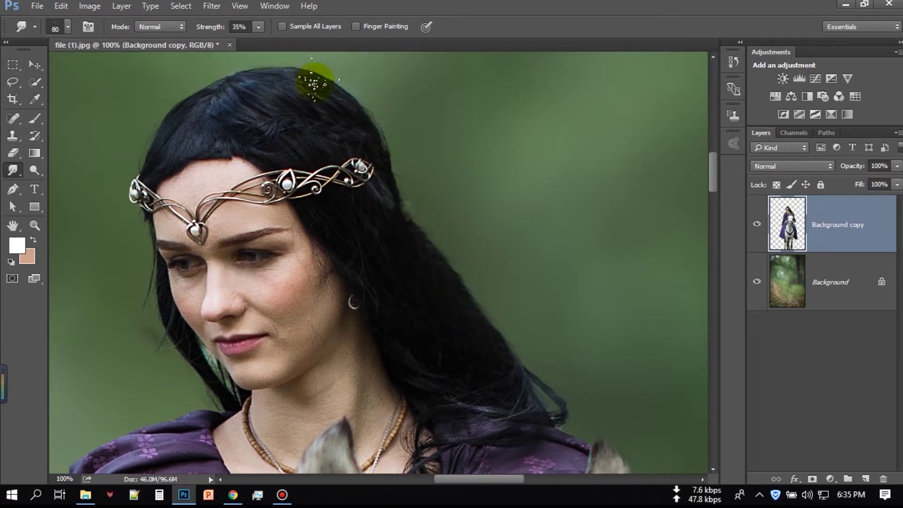
scroll(155, 246, "down", 5)
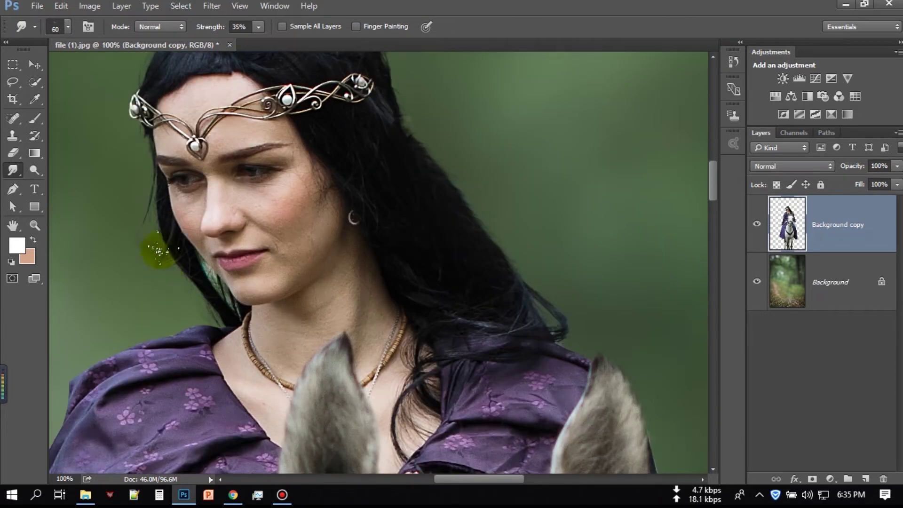
Erase stray pixels at the hair's lower right edge, then smudge that edge and the top of the hair.
left_click(13, 152)
left_click_drag(151, 250, 144, 242)
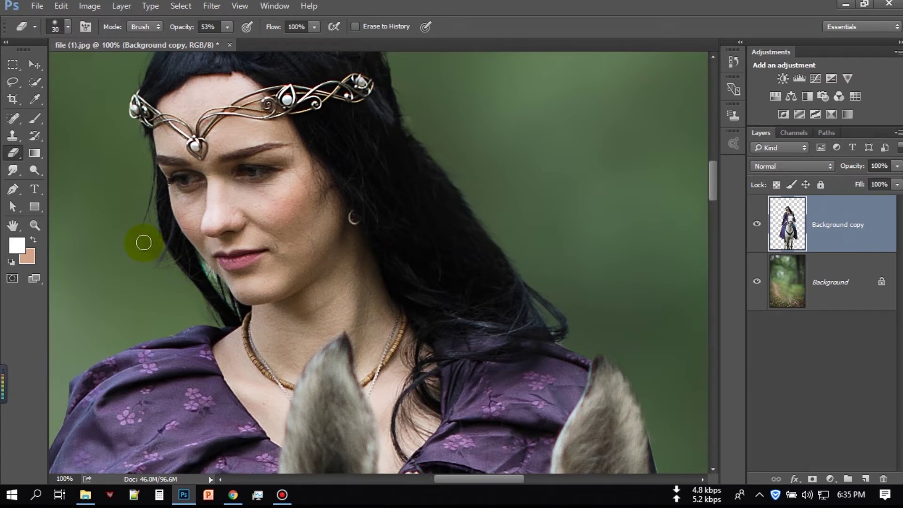
left_click(13, 169)
left_click_drag(148, 207, 140, 233)
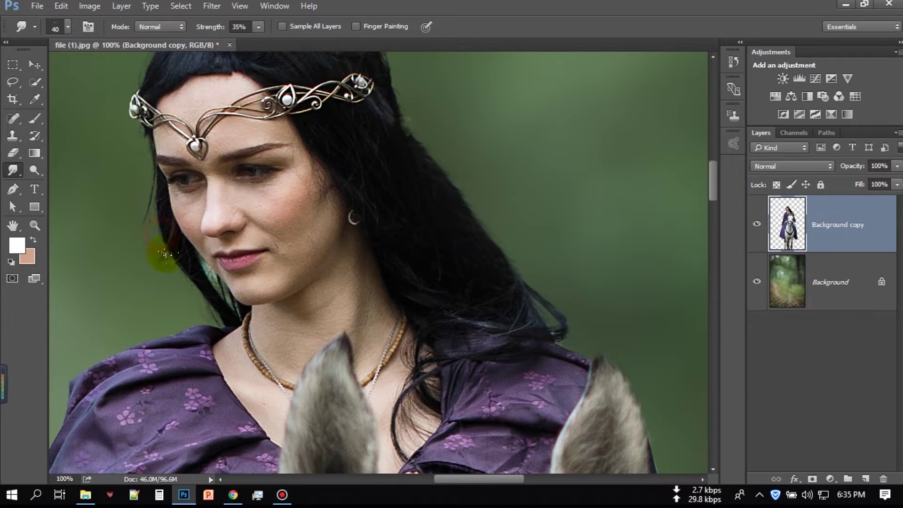
scroll(468, 218, "up", 2)
scroll(433, 298, "up", 1)
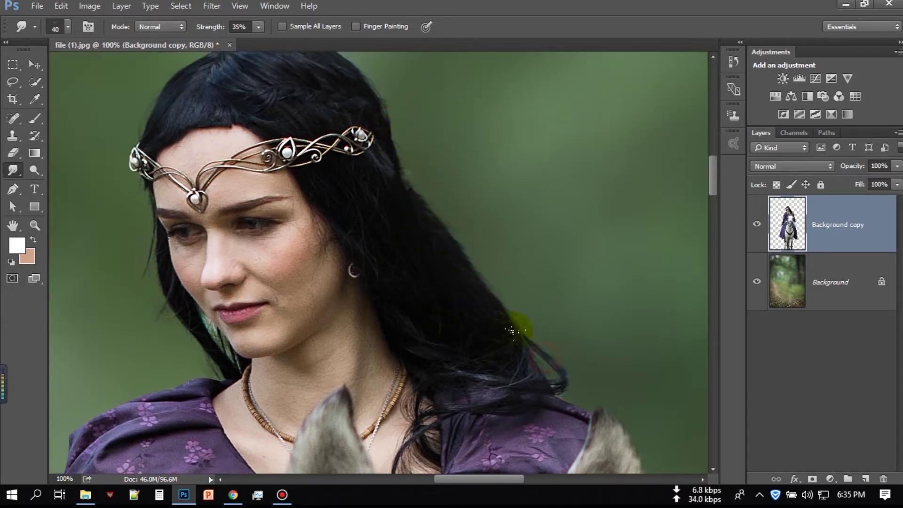
scroll(466, 329, "up", 2)
left_click_drag(227, 104, 238, 100)
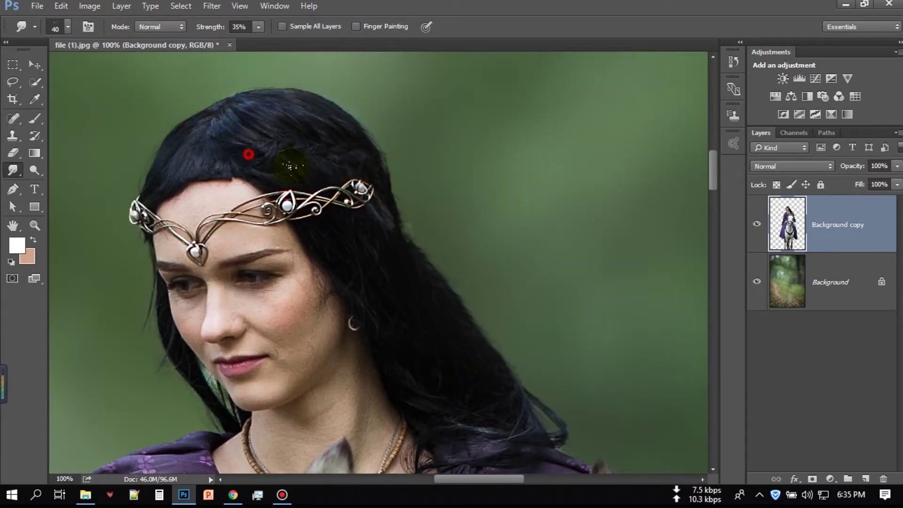
scroll(338, 242, "down", 8)
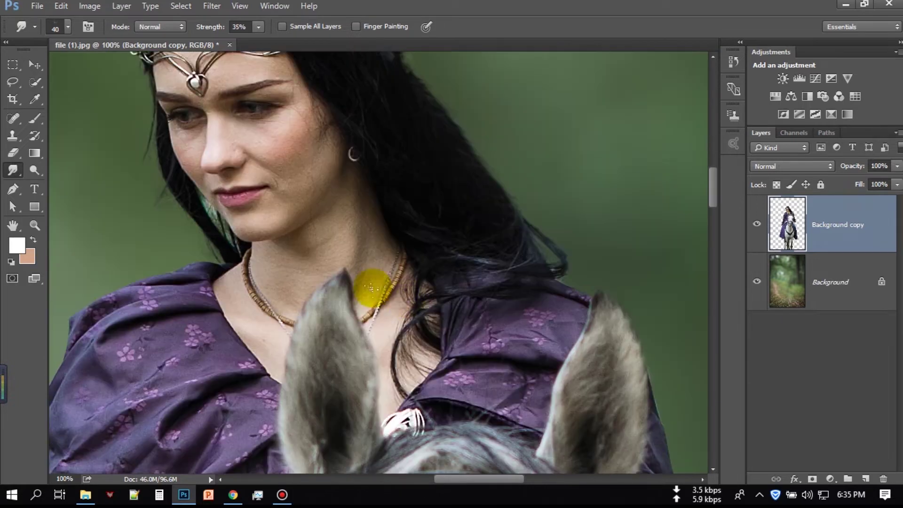
scroll(373, 289, "down", 2)
scroll(403, 298, "up", 2)
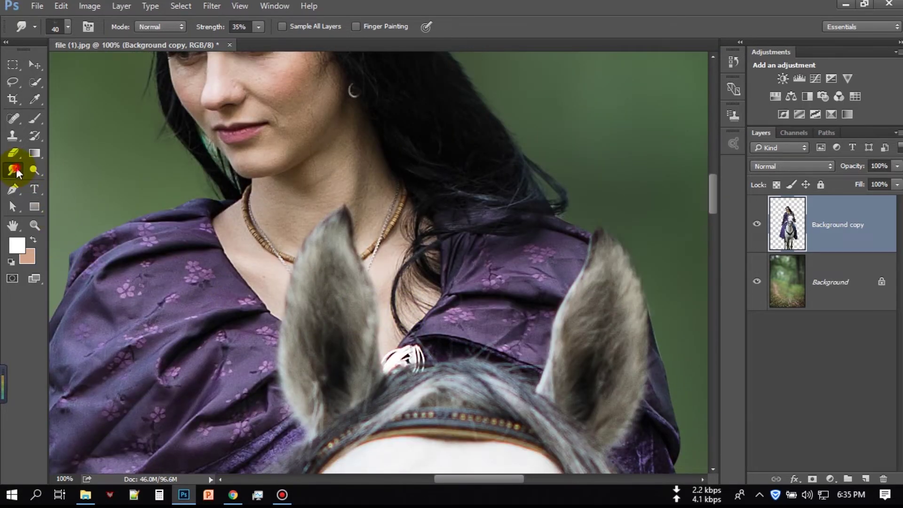
Switch to the Blur tool at 30 px, 50% strength and soften the dress's left edge.
left_click_drag(17, 171, 64, 168)
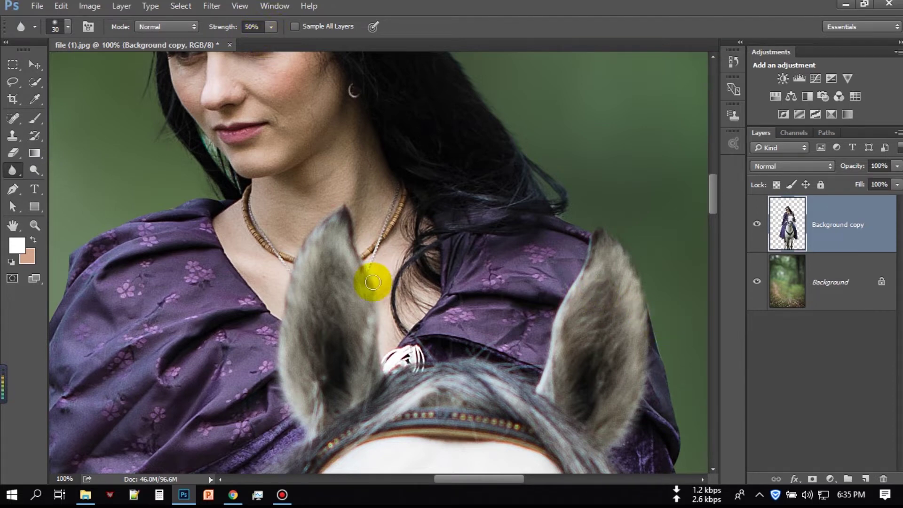
left_click_drag(160, 299, 348, 167)
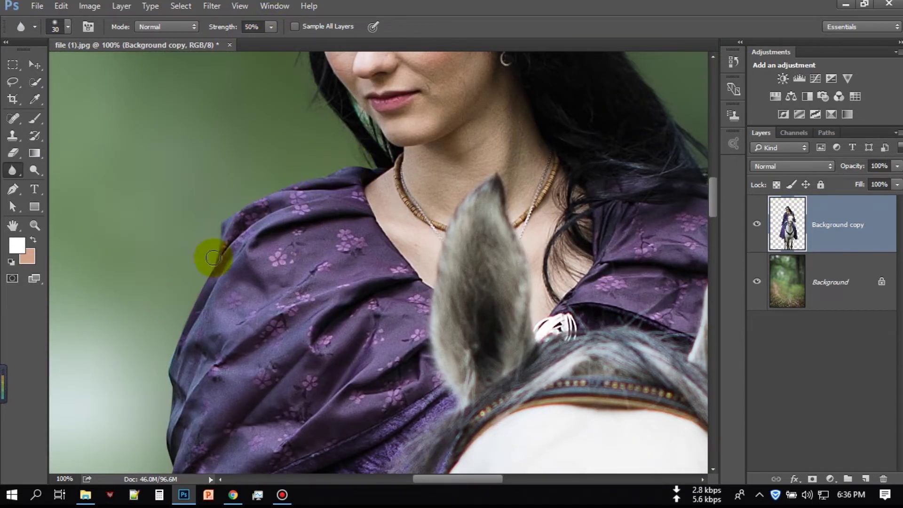
left_click_drag(209, 258, 212, 335)
scroll(210, 346, "down", 3)
scroll(238, 306, "down", 3)
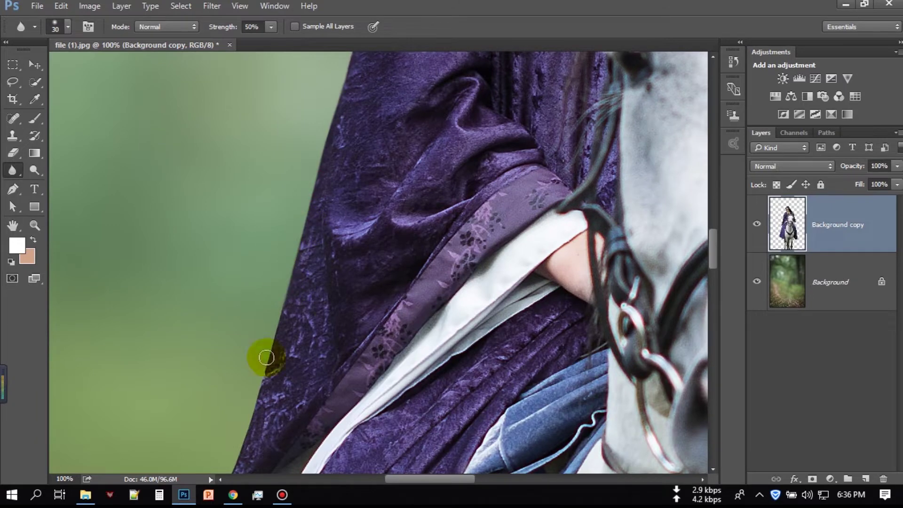
scroll(283, 303, "down", 3)
scroll(263, 297, "down", 2)
scroll(323, 160, "down", 2)
scroll(363, 111, "down", 2)
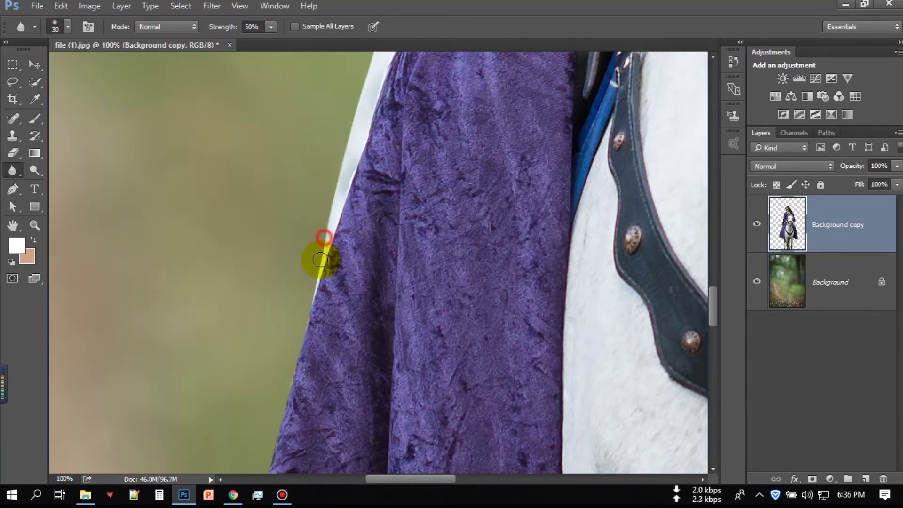
scroll(323, 231, "down", 3)
scroll(290, 390, "down", 3)
scroll(504, 428, "down", 3)
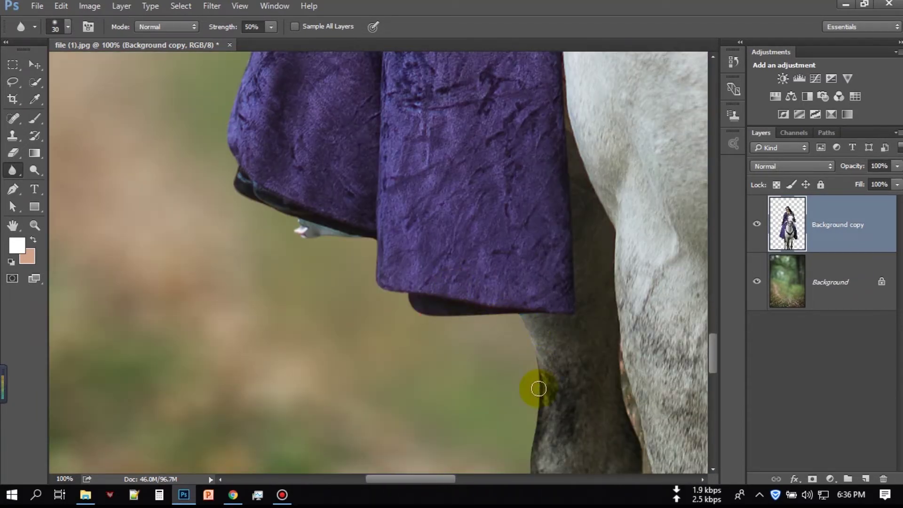
scroll(535, 367, "down", 3)
scroll(428, 252, "down", 3)
scroll(346, 372, "down", 3)
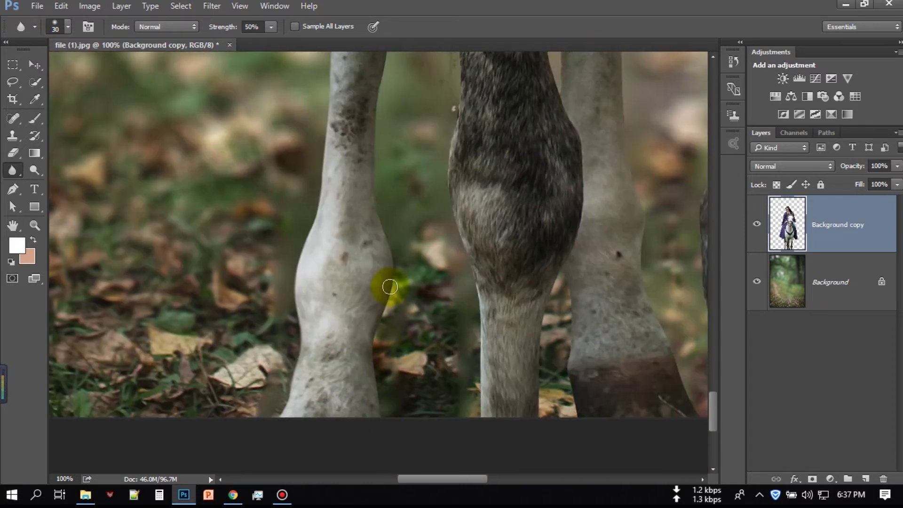
Check the Background layer, return to Background copy, and keep softening the horse's leg edges.
key("alt+bracketleft")
scroll(372, 212, "up", 2)
scroll(373, 244, "up", 2)
scroll(373, 268, "up", 2)
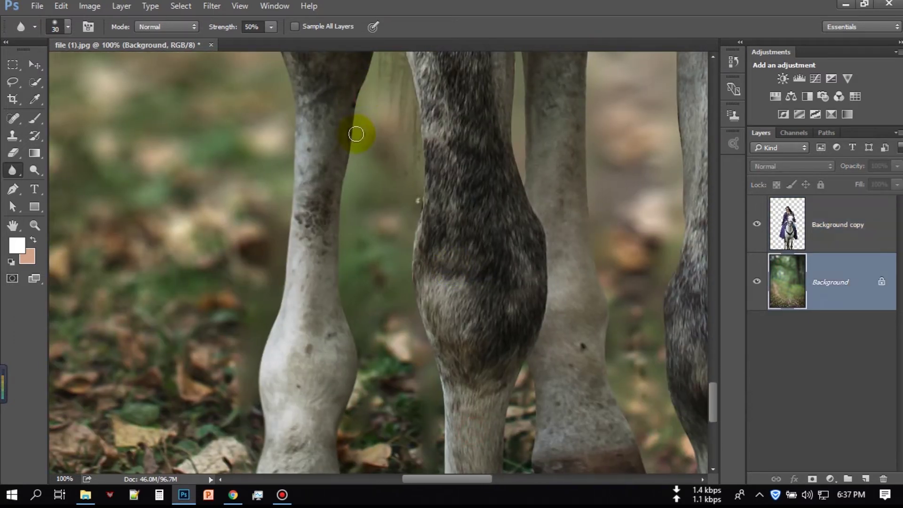
key("alt+bracketright")
scroll(353, 128, "down", 3)
scroll(397, 317, "down", 3)
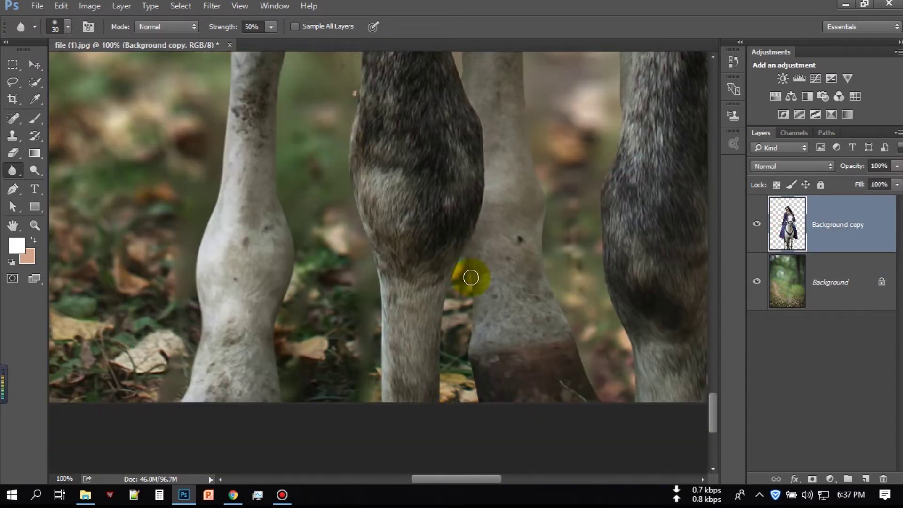
scroll(432, 249, "right", 3)
scroll(404, 184, "up", 3)
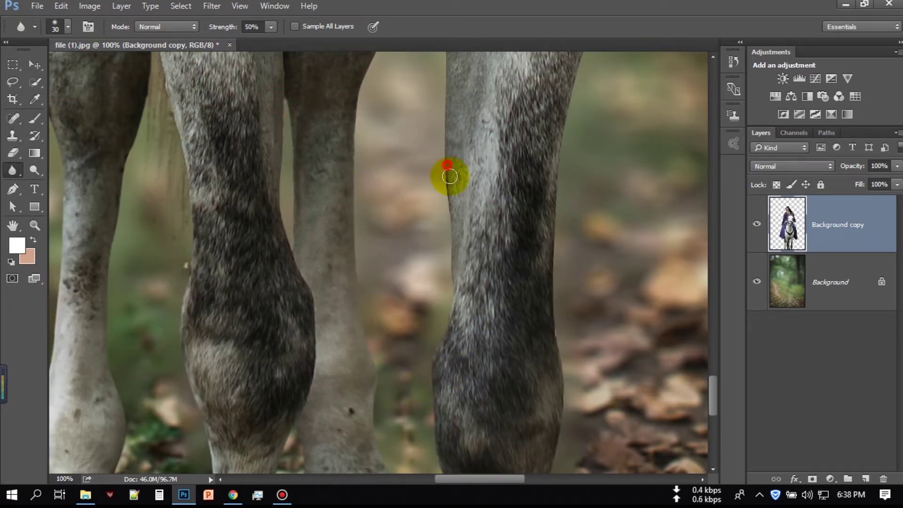
scroll(451, 141, "up", 3)
scroll(449, 120, "up", 2)
scroll(405, 183, "right", 5)
scroll(362, 246, "down", 8)
scroll(329, 329, "up", 6)
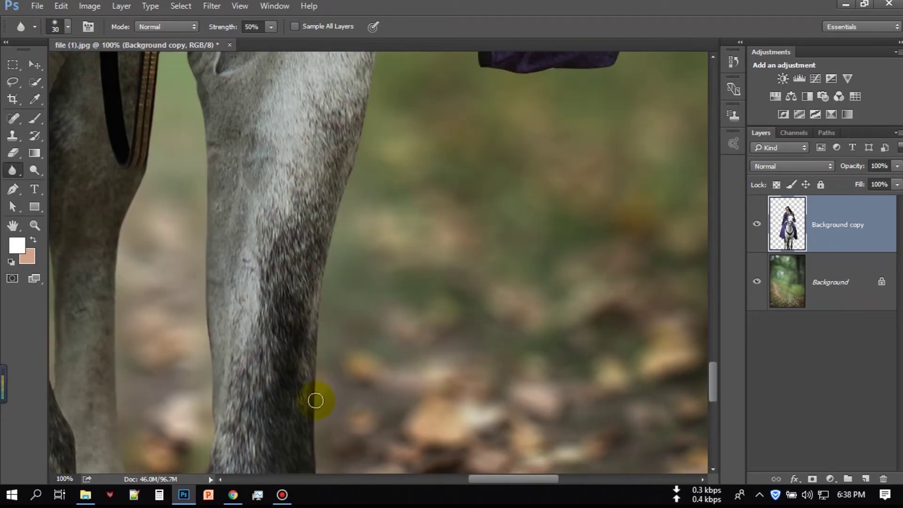
scroll(315, 400, "up", 5)
Soften the purple cloak's edge up toward the horse's head, then fit the whole image on screen.
left_click_drag(582, 214, 430, 316)
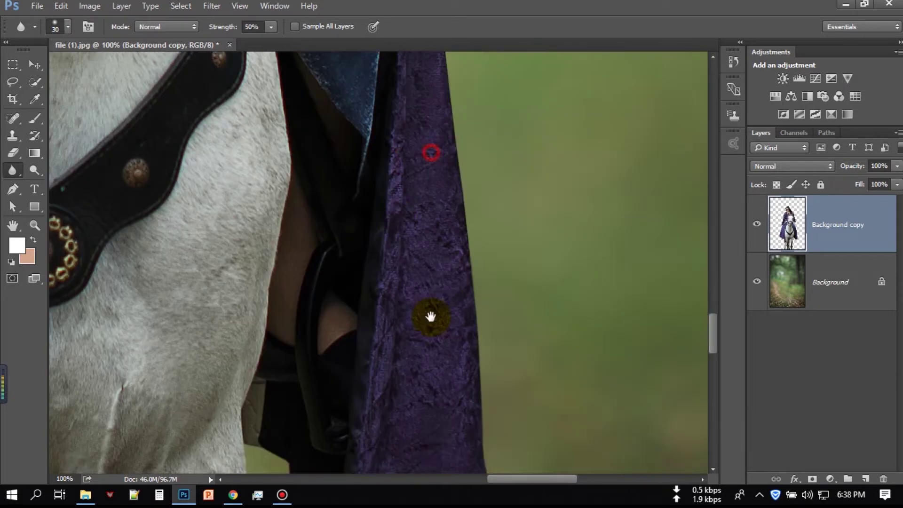
scroll(431, 316, "up", 3)
scroll(459, 318, "up", 5)
mouse_move(389, 95)
left_mouse_down()
mouse_move(342, 137)
mouse_move(305, 321)
left_mouse_up()
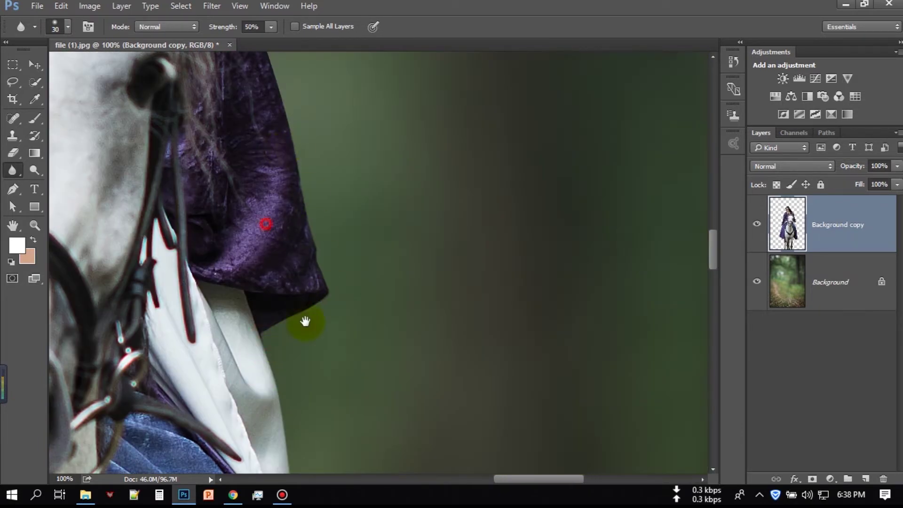
scroll(310, 301, "up", 5)
scroll(252, 256, "up", 5)
scroll(330, 211, "up", 5)
scroll(386, 164, "left", 2)
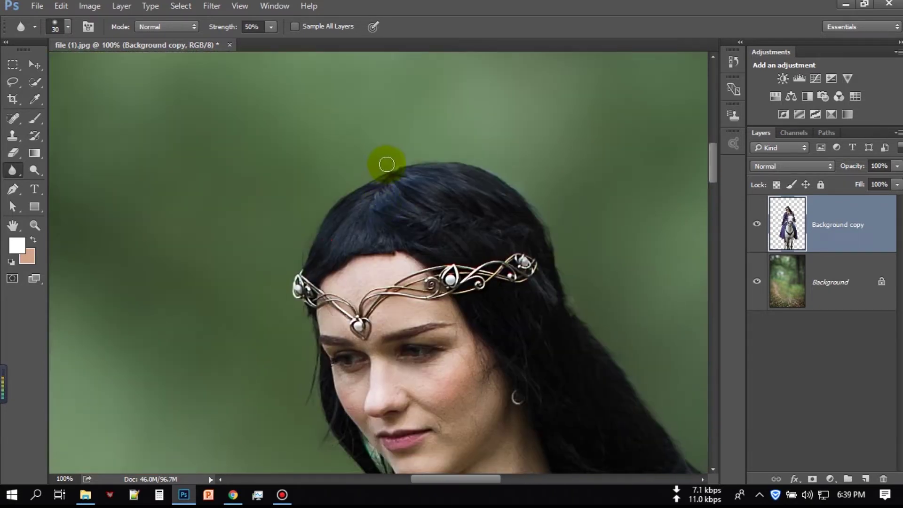
scroll(289, 187, "down", 5)
scroll(369, 334, "down", 3)
scroll(298, 336, "down", 5)
key("ctrl+0")
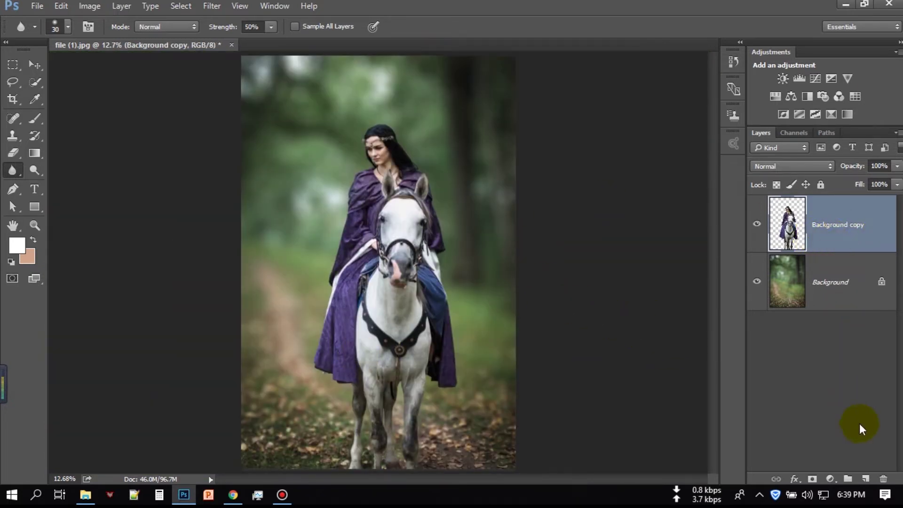
Add Layer 1 and stamp a merged copy of the whole composite onto it with Apply Image.
left_click(866, 479)
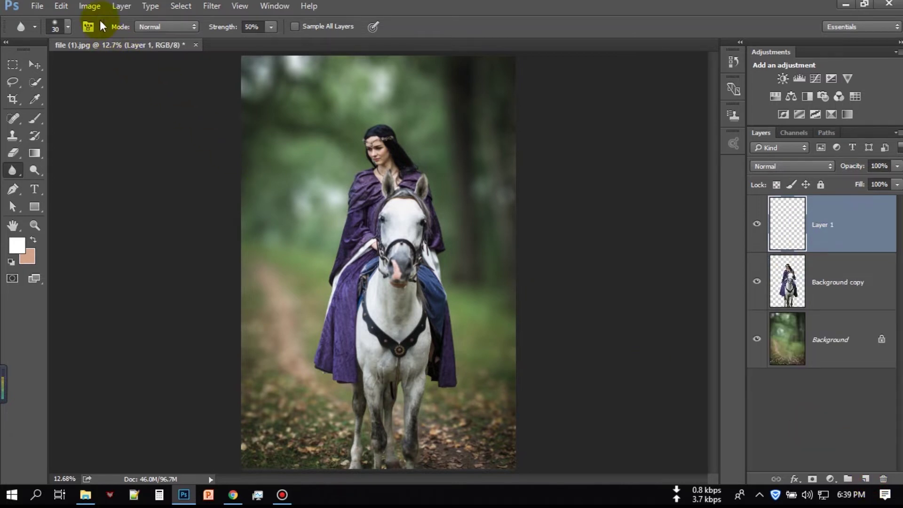
left_click(89, 6)
left_click(151, 192)
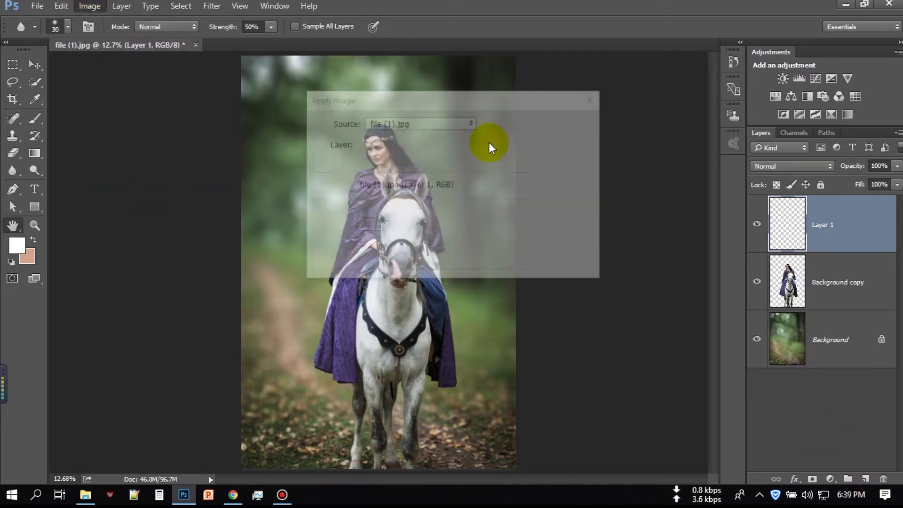
left_click(557, 136)
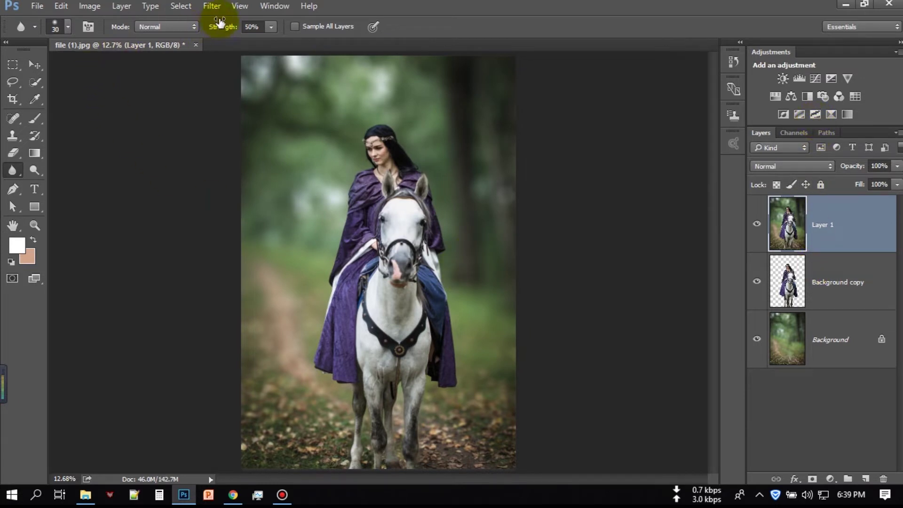
left_click(831, 479)
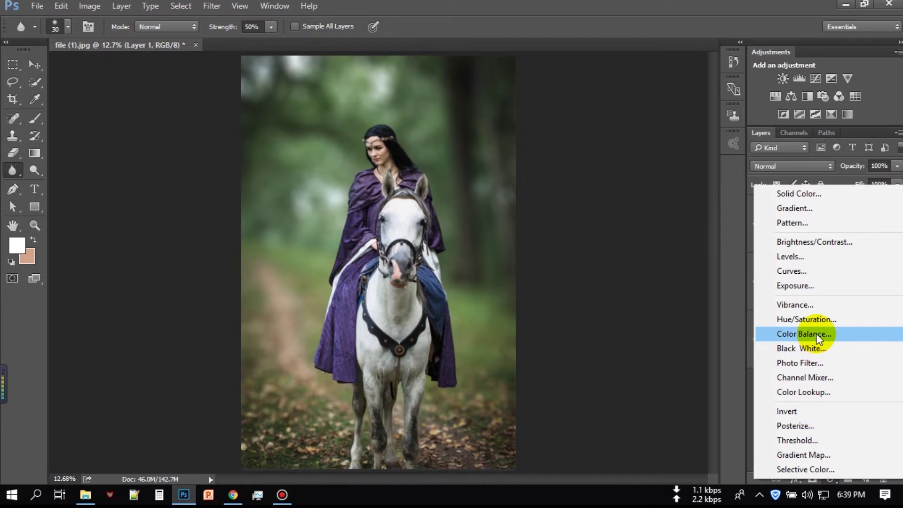
Add a Vibrance layer clipped to Layer 1 at Vibrance -6, Saturation +10, and compare on/off.
left_click(794, 305)
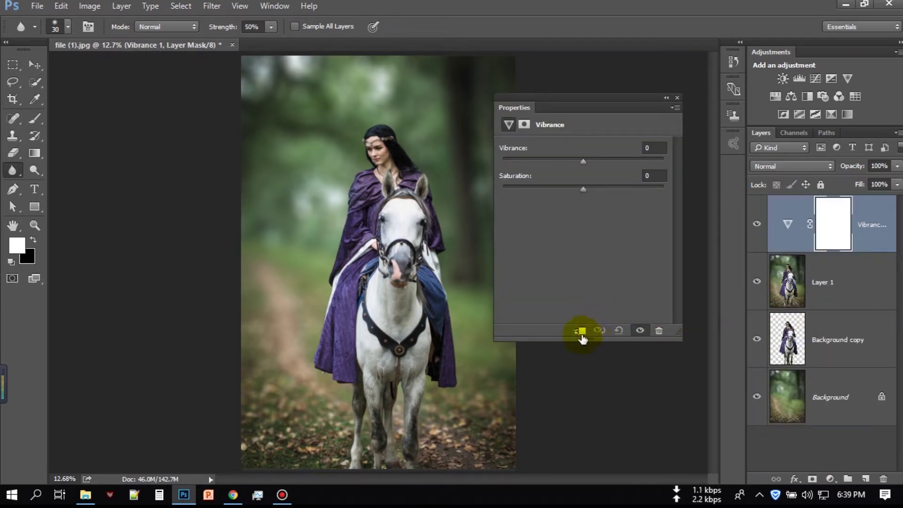
left_click(580, 330)
mouse_move(585, 160)
left_mouse_down()
mouse_move(600, 161)
mouse_move(574, 159)
left_mouse_up()
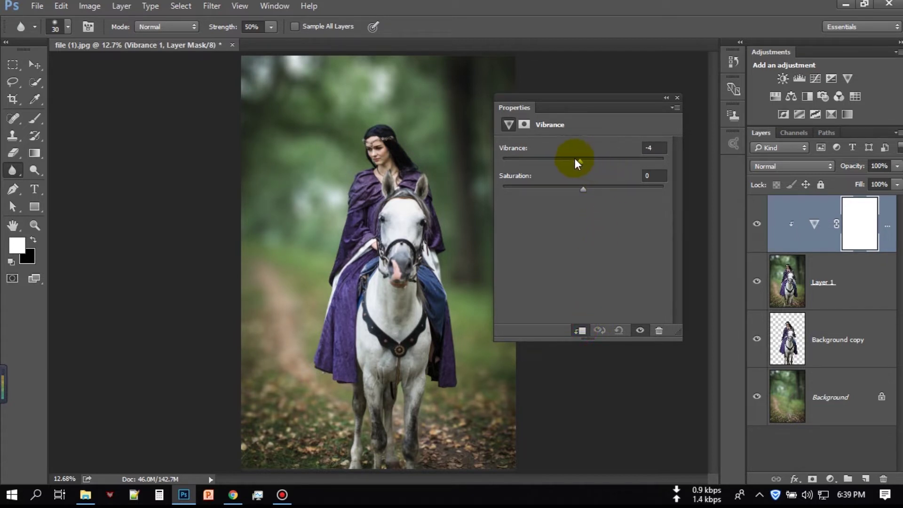
left_click_drag(583, 187, 591, 187)
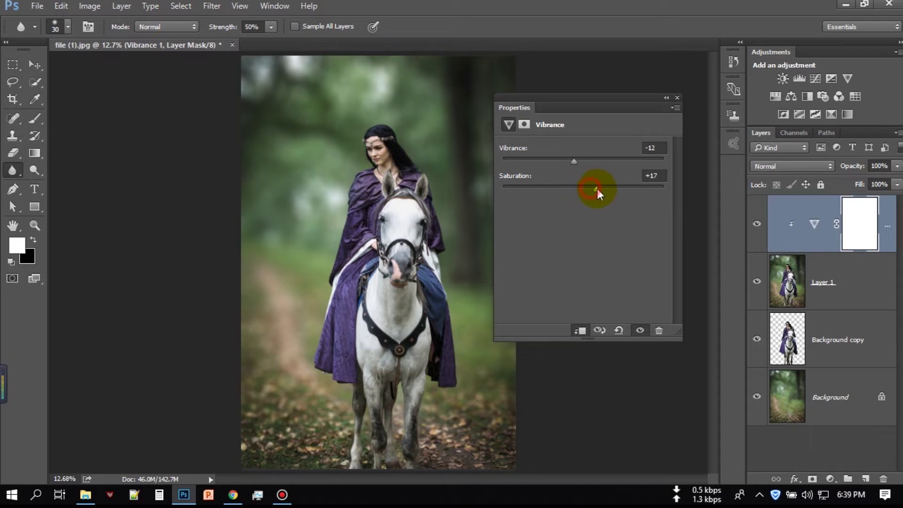
left_click(577, 159)
left_click(639, 330)
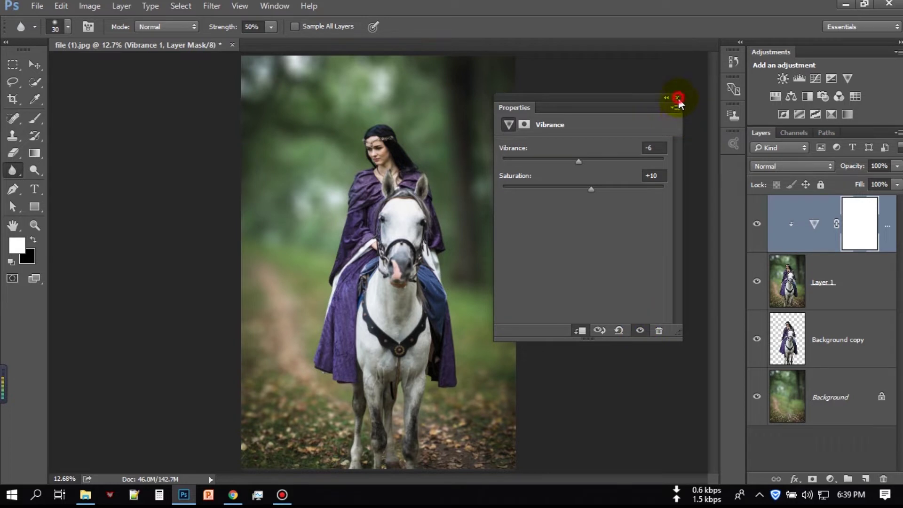
left_click(677, 98)
left_click(830, 478)
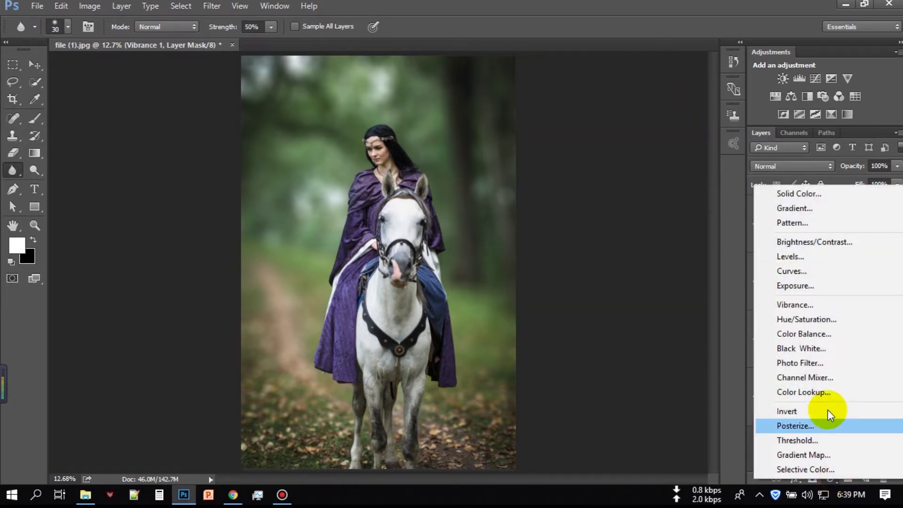
Add a clipped Color Balance layer with midtones -2, -9, +2, compare it on and off, and close it.
left_click(813, 337)
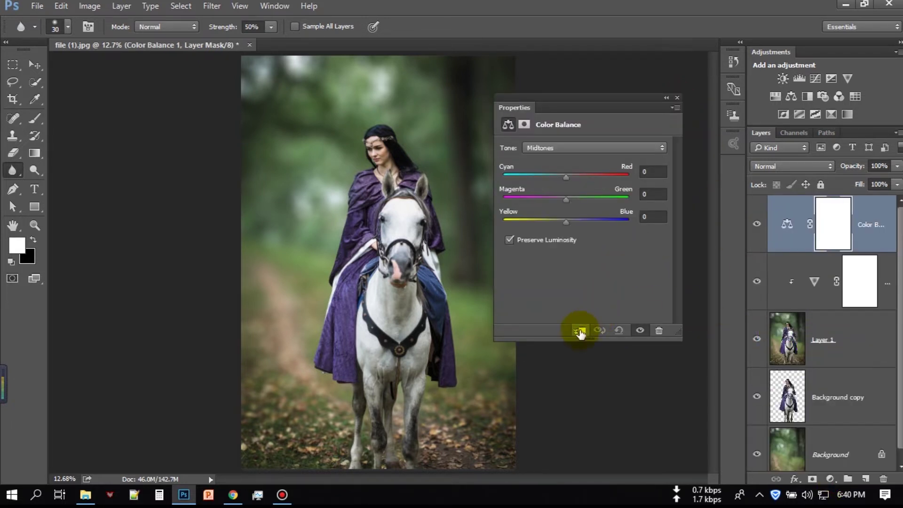
left_click(579, 330)
left_click_drag(568, 176, 573, 175)
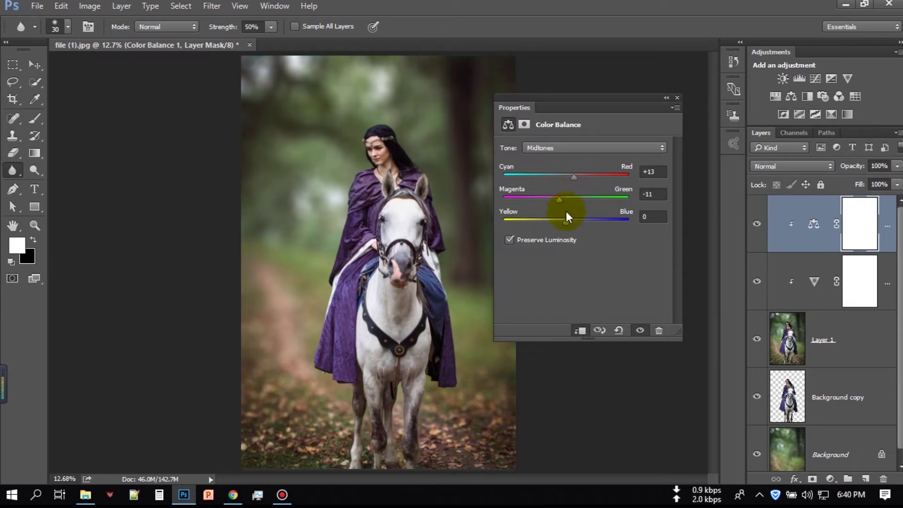
left_click_drag(566, 220, 574, 223)
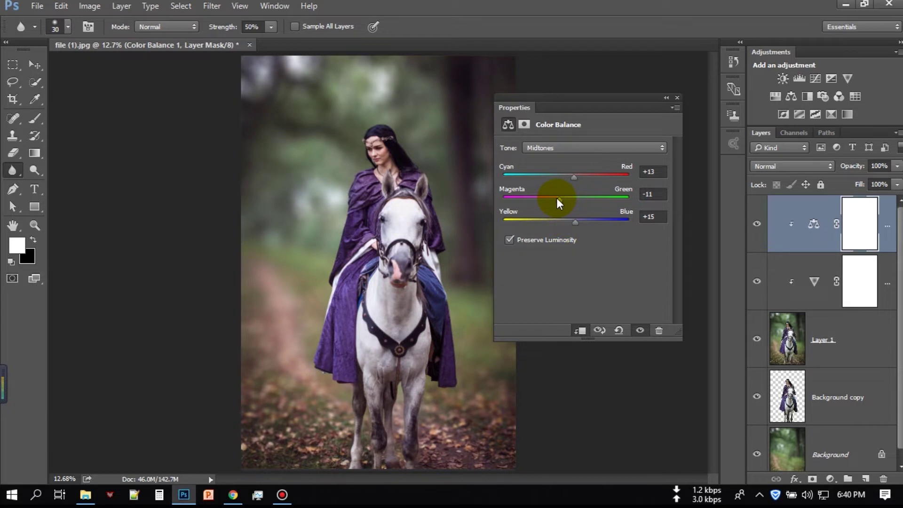
mouse_move(557, 199)
left_mouse_down()
mouse_move(556, 176)
mouse_move(581, 223)
mouse_move(557, 196)
mouse_move(567, 221)
mouse_move(557, 221)
mouse_move(567, 221)
left_mouse_up()
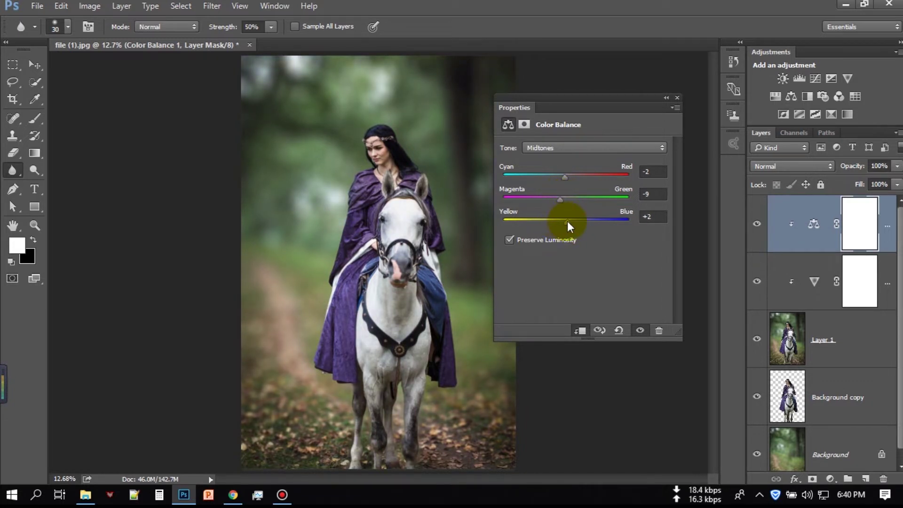
left_click(639, 330)
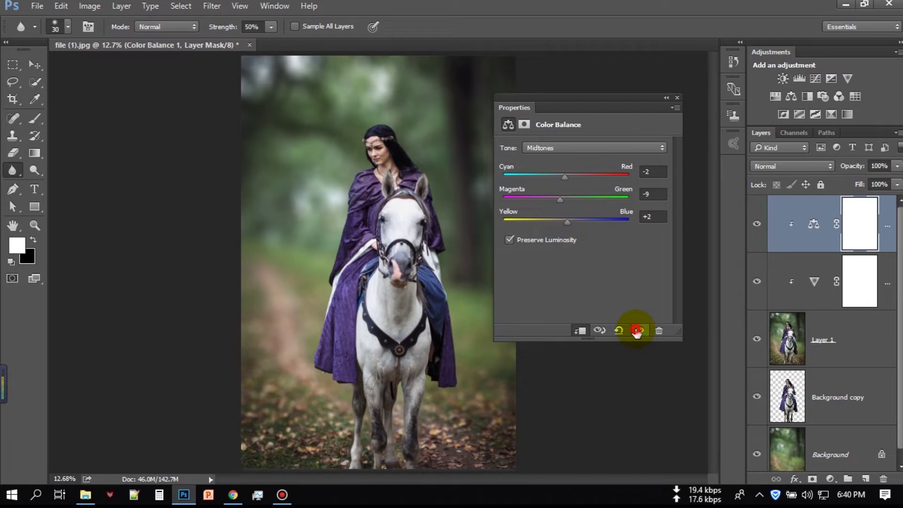
left_click(638, 330)
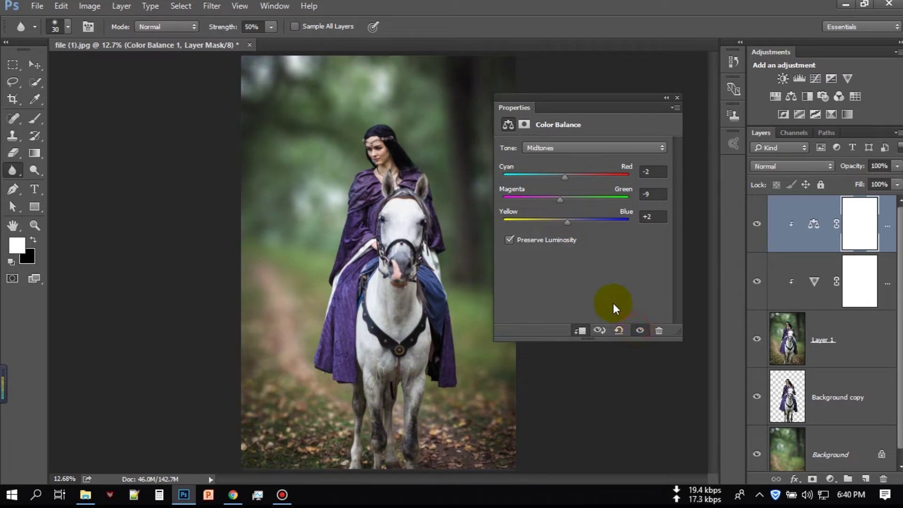
left_click(676, 98)
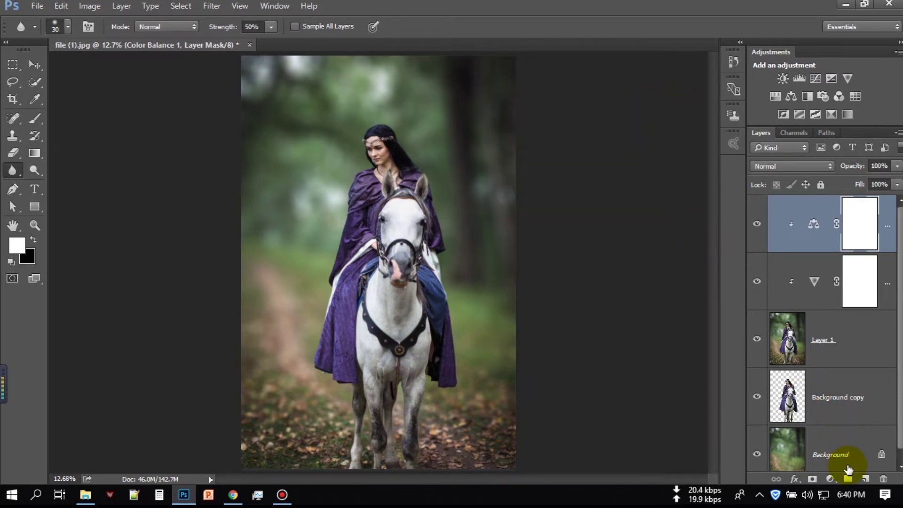
Add Layer 2 and stamp the merged visible image onto it via Apply Image.
left_click(865, 478)
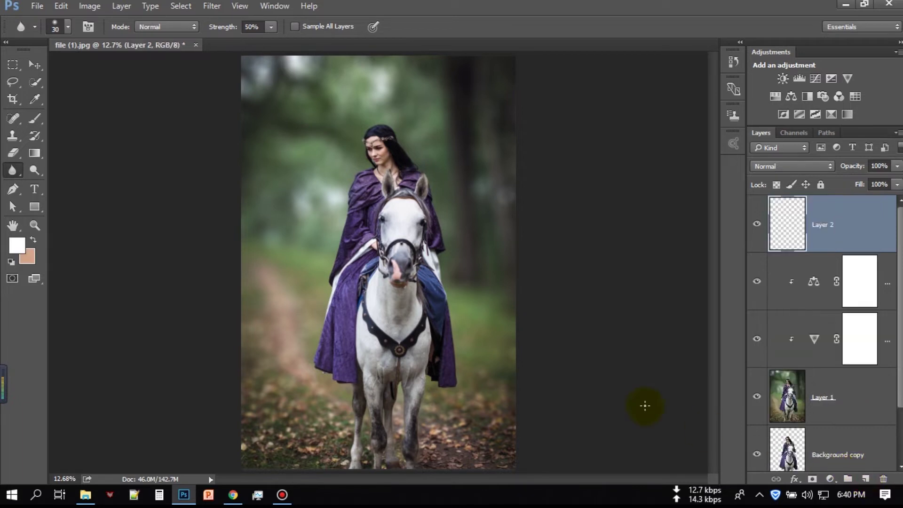
left_click(91, 6)
left_click(127, 195)
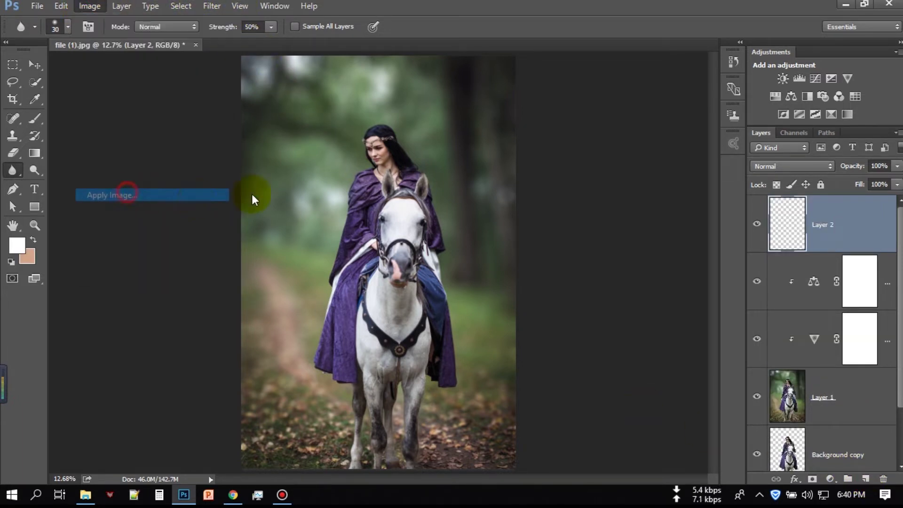
left_click(573, 131)
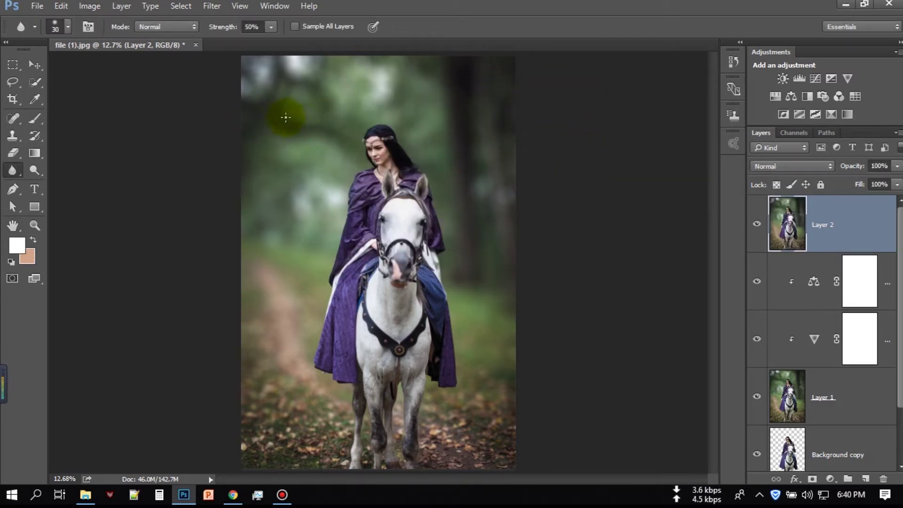
In Camera Raw, set Contrast +8, Highlights -9, Shadows -20, with deeper blacks and a little clarity.
left_click(212, 6)
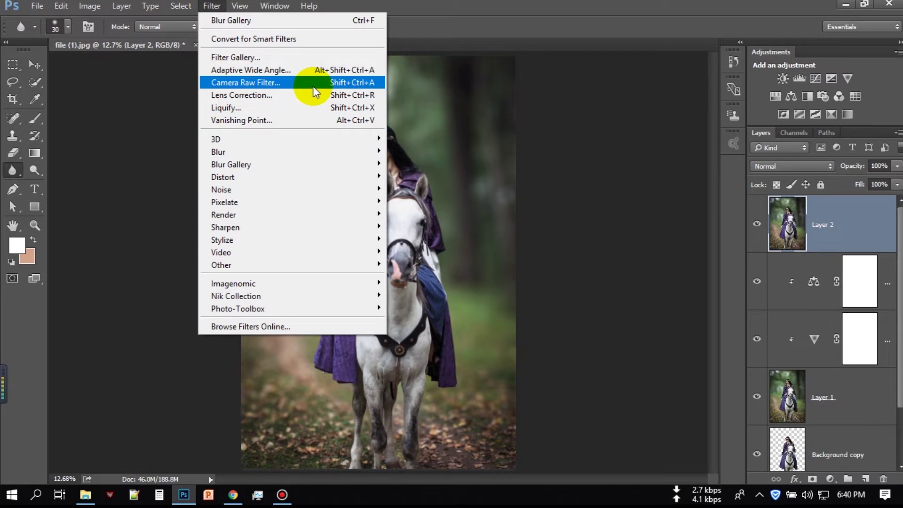
left_click(282, 84)
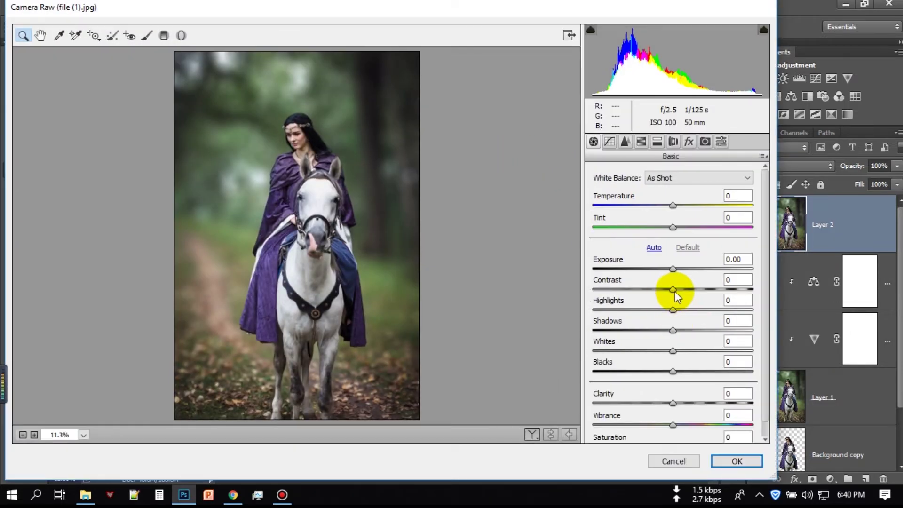
left_click_drag(675, 289, 681, 289)
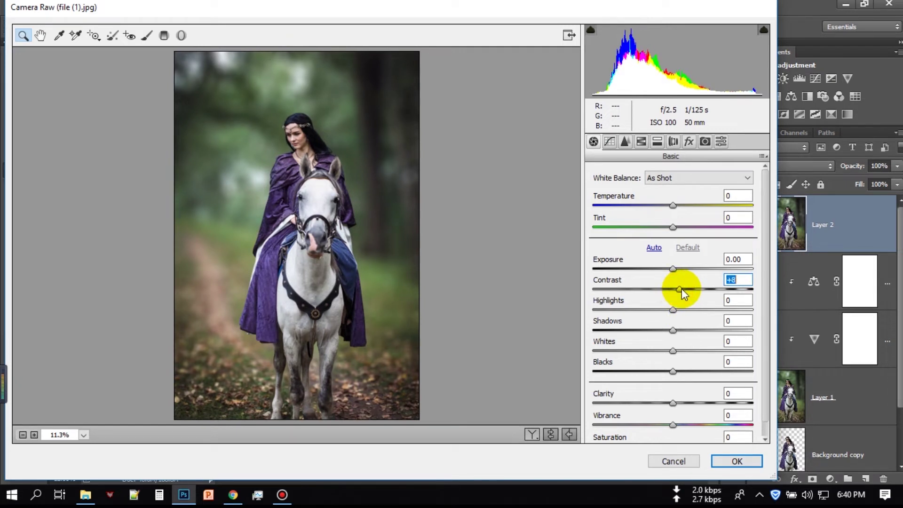
left_click_drag(673, 308, 667, 308)
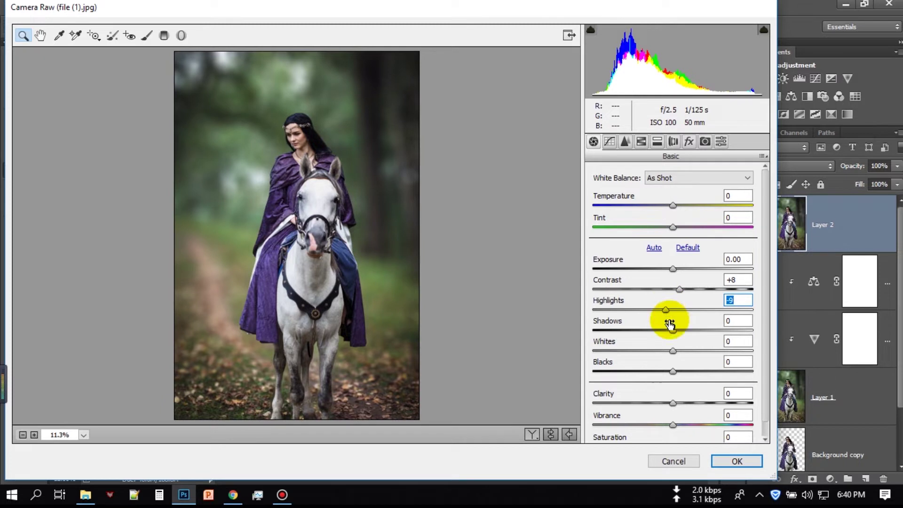
mouse_move(675, 329)
left_mouse_down()
mouse_move(658, 328)
mouse_move(667, 348)
left_mouse_up()
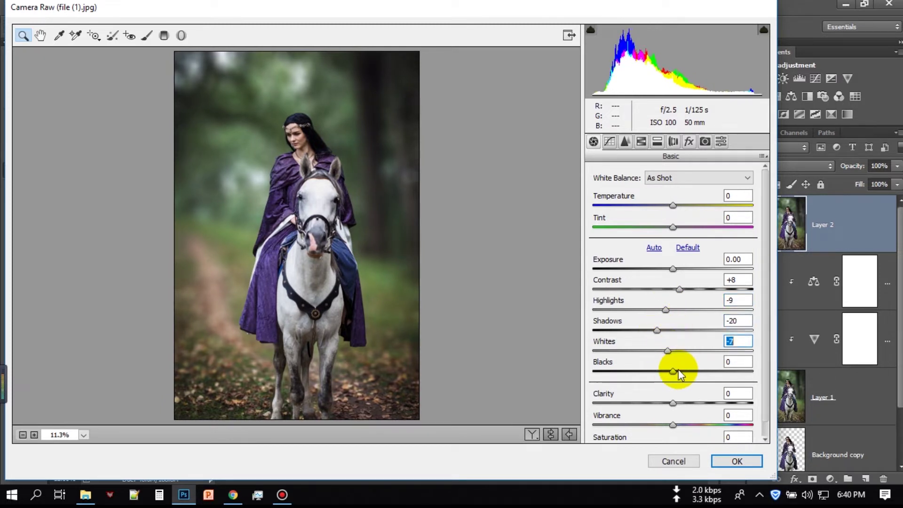
left_click_drag(672, 370, 662, 370)
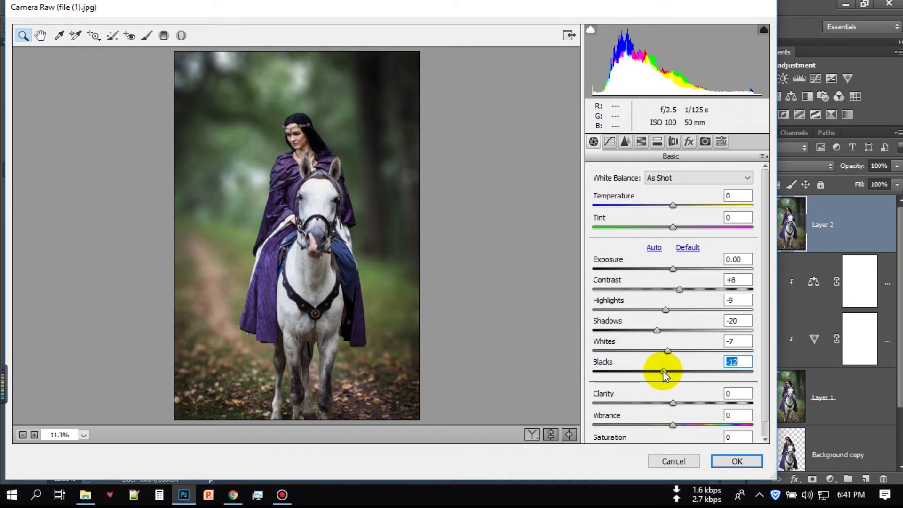
left_click_drag(673, 403, 676, 403)
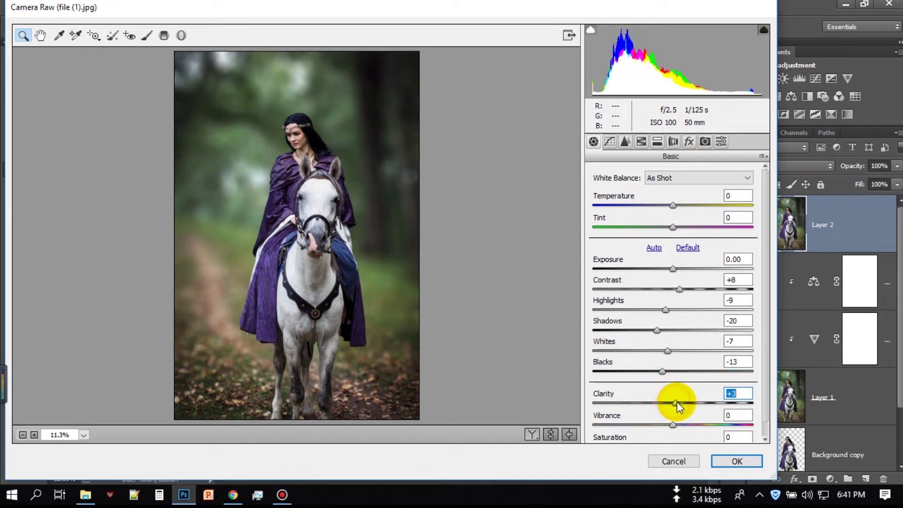
In HSL Luminance, brighten the oranges and darken the yellows, aquas and blues.
left_click(658, 142)
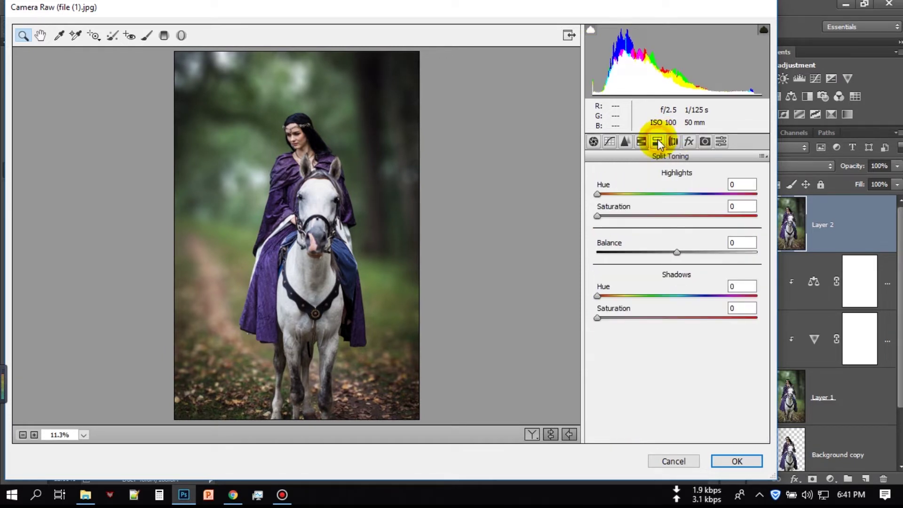
left_click(641, 142)
left_click(673, 193)
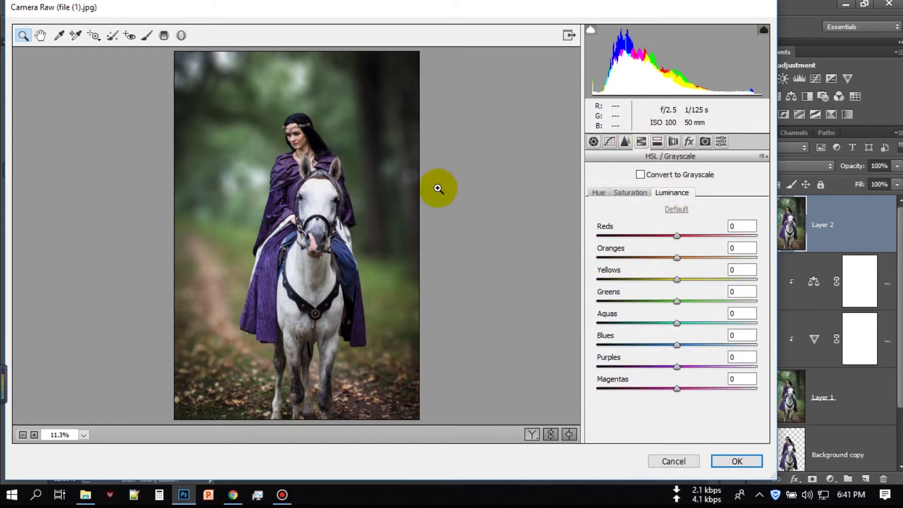
mouse_move(676, 257)
left_mouse_down()
mouse_move(700, 259)
mouse_move(686, 258)
left_mouse_up()
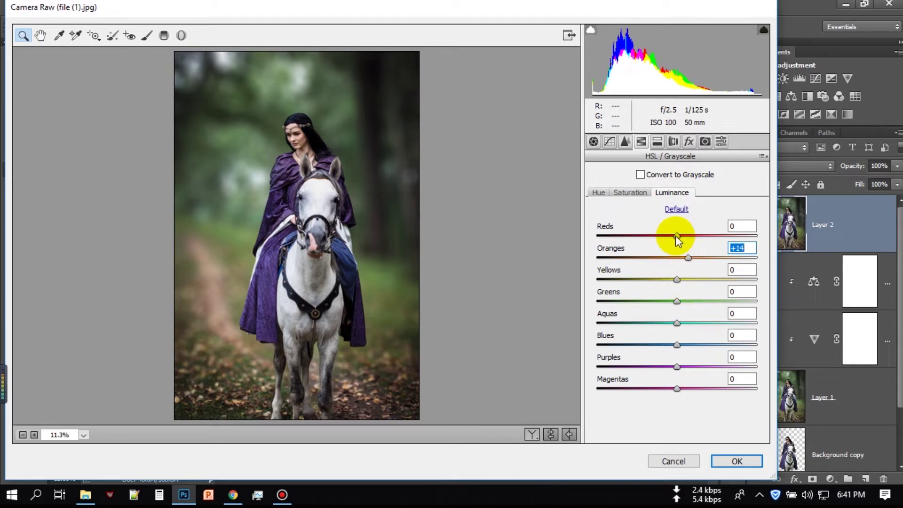
mouse_move(676, 278)
left_mouse_down()
mouse_move(615, 300)
mouse_move(719, 300)
mouse_move(626, 300)
mouse_move(635, 296)
left_mouse_up()
mouse_move(677, 322)
left_mouse_down()
mouse_move(645, 323)
mouse_move(672, 322)
mouse_move(644, 345)
mouse_move(653, 344)
left_mouse_up()
left_click(676, 344)
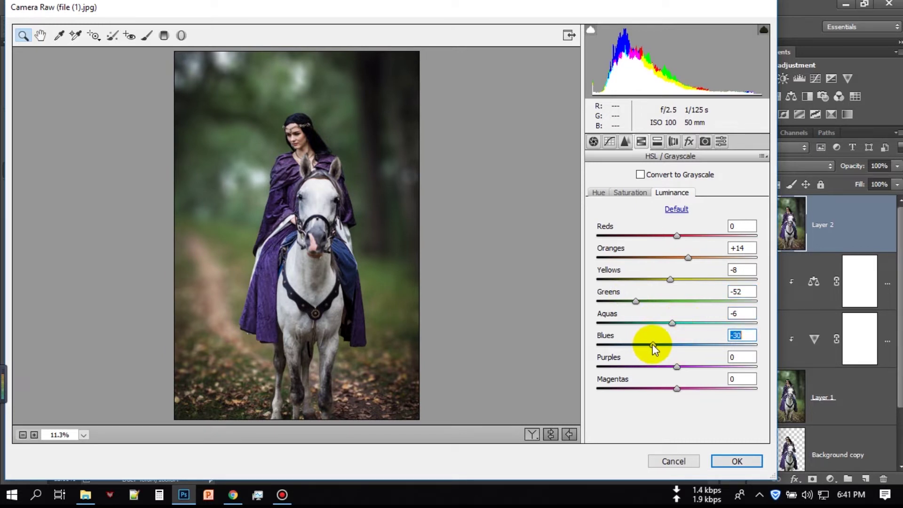
Raise the greens' saturation in the HSL Saturation controls.
left_click(635, 197)
mouse_move(678, 301)
left_mouse_down()
mouse_move(746, 301)
mouse_move(660, 303)
mouse_move(761, 330)
left_mouse_up()
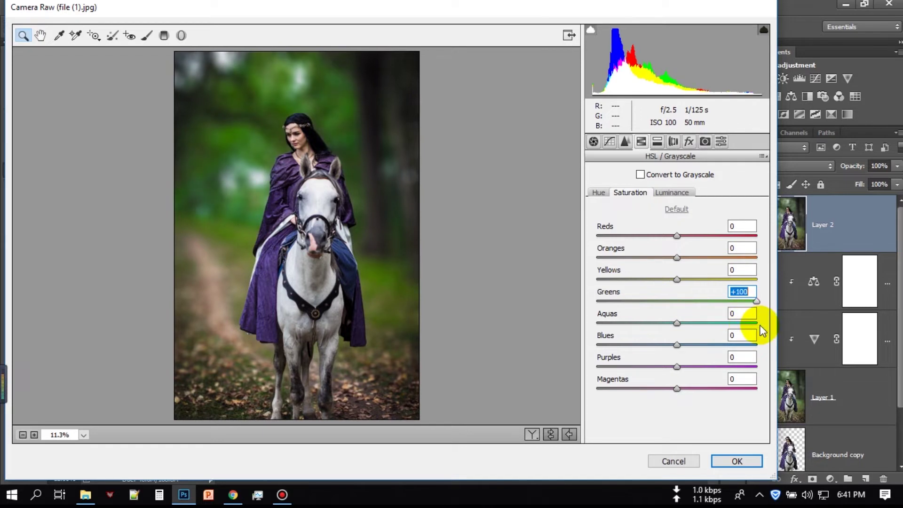
left_click_drag(762, 329, 671, 329)
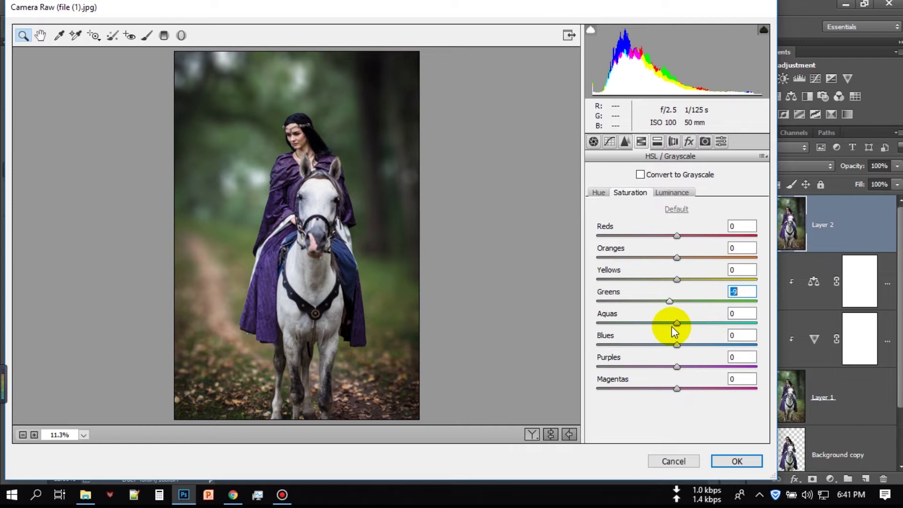
mouse_move(671, 329)
left_mouse_down()
mouse_move(680, 330)
mouse_move(641, 326)
mouse_move(721, 329)
mouse_move(729, 315)
mouse_move(748, 325)
mouse_move(679, 322)
left_mouse_up()
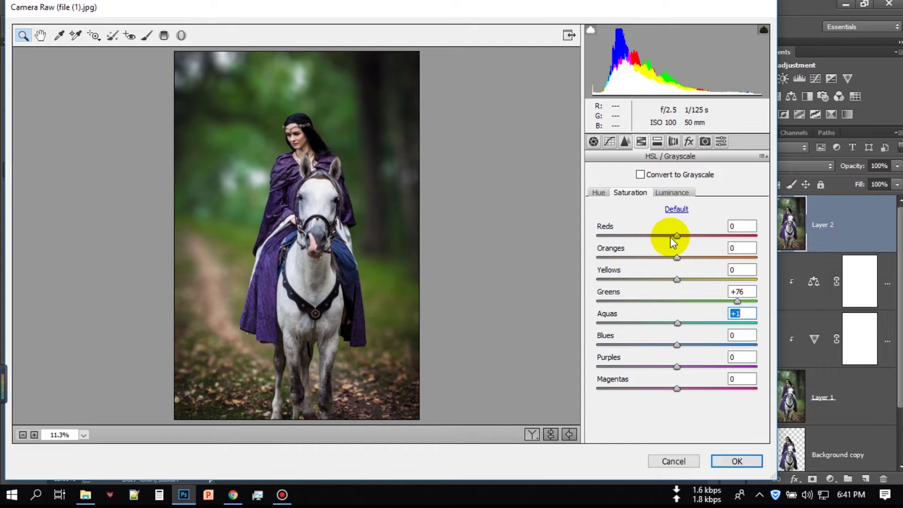
Shift hues to Greens +59, Aquas +15 and Oranges +3, then apply the Camera Raw filter.
left_click(598, 192)
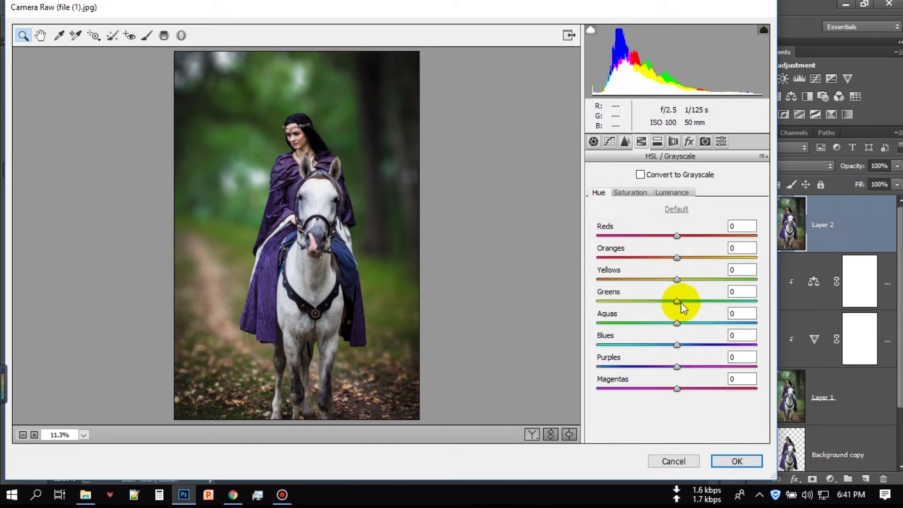
mouse_move(676, 300)
left_mouse_down()
mouse_move(711, 300)
mouse_move(628, 301)
mouse_move(738, 307)
mouse_move(730, 311)
left_mouse_up()
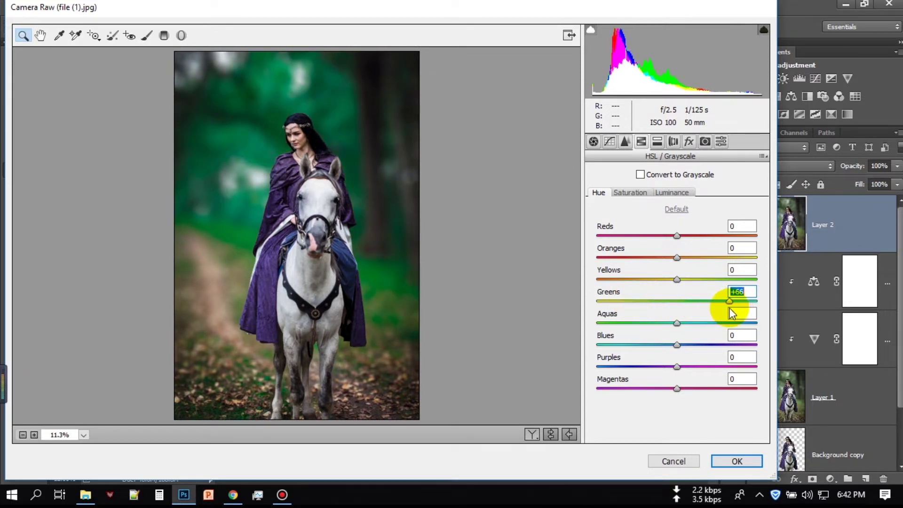
mouse_move(725, 308)
left_mouse_down()
mouse_move(659, 324)
mouse_move(691, 326)
left_mouse_up()
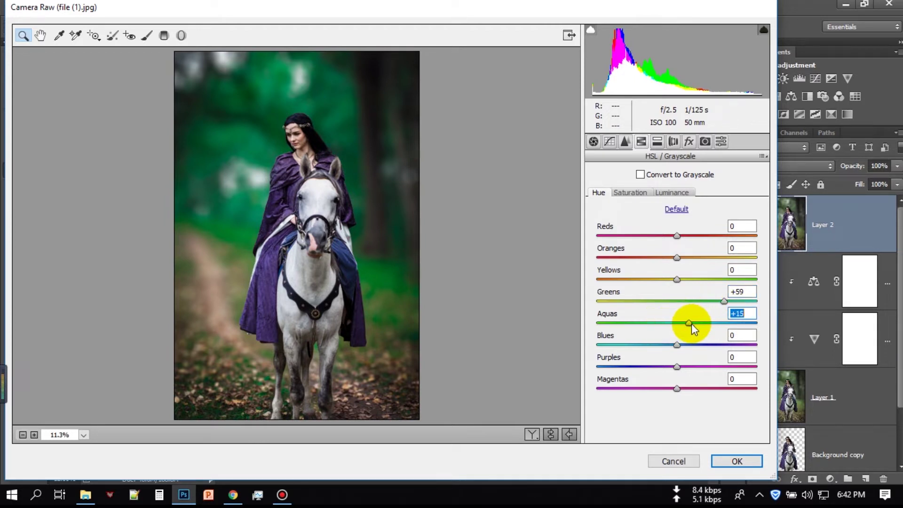
left_click(676, 258)
left_click_drag(676, 258, 683, 257)
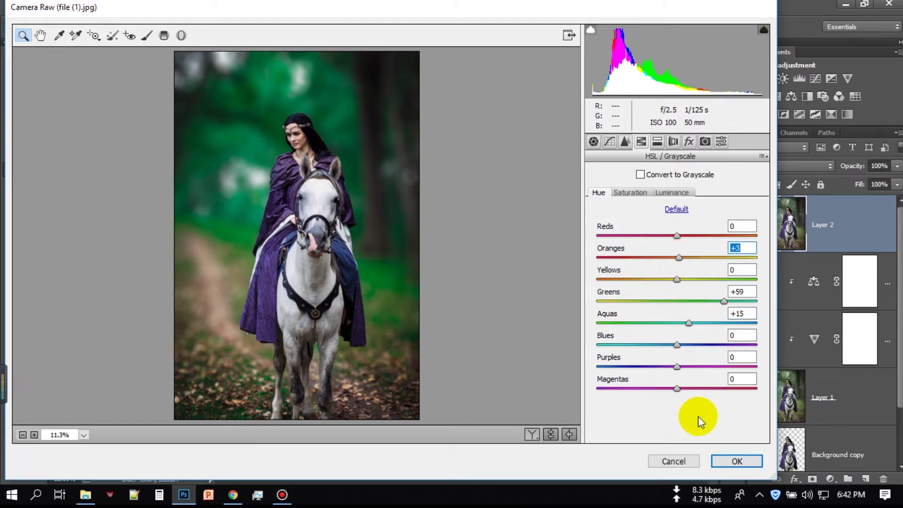
left_click(738, 460)
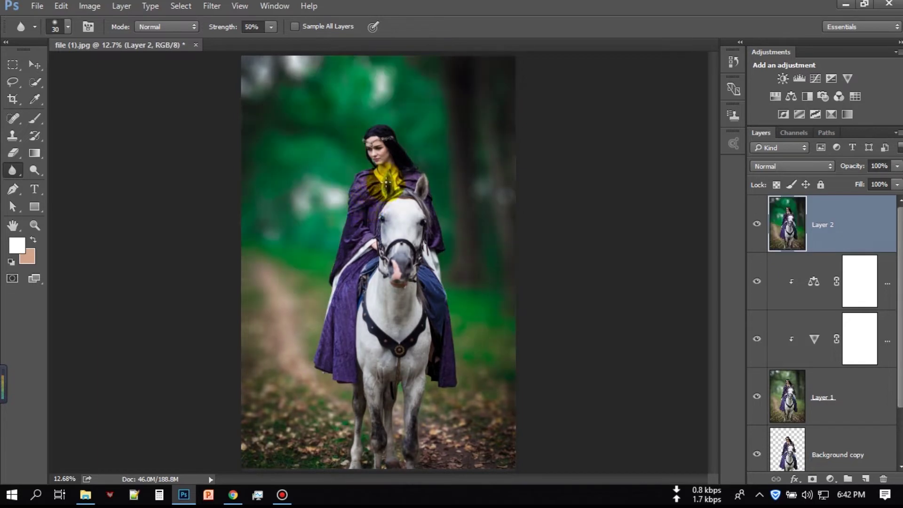
Zoom and pan the canvas to frame the woman's face and neck for retouching.
scroll(385, 183, "up", 2)
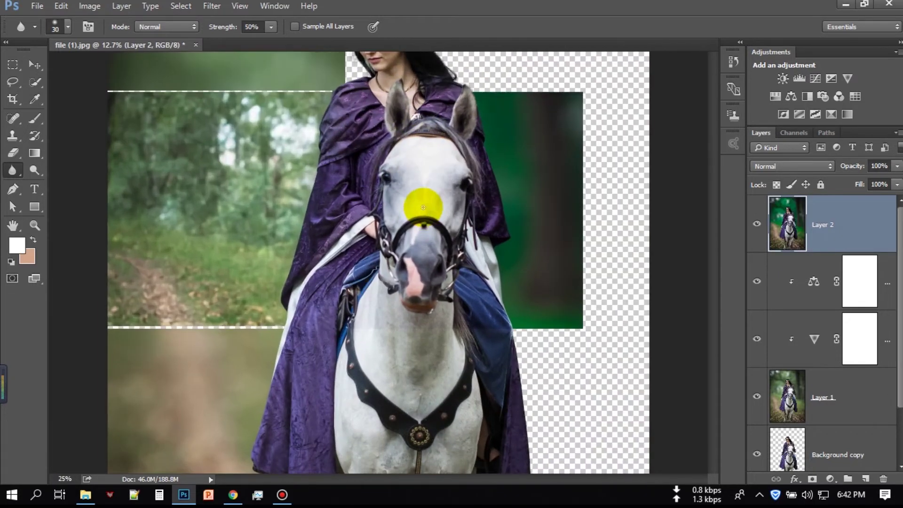
scroll(421, 219, "up", 1)
scroll(404, 254, "up", 1)
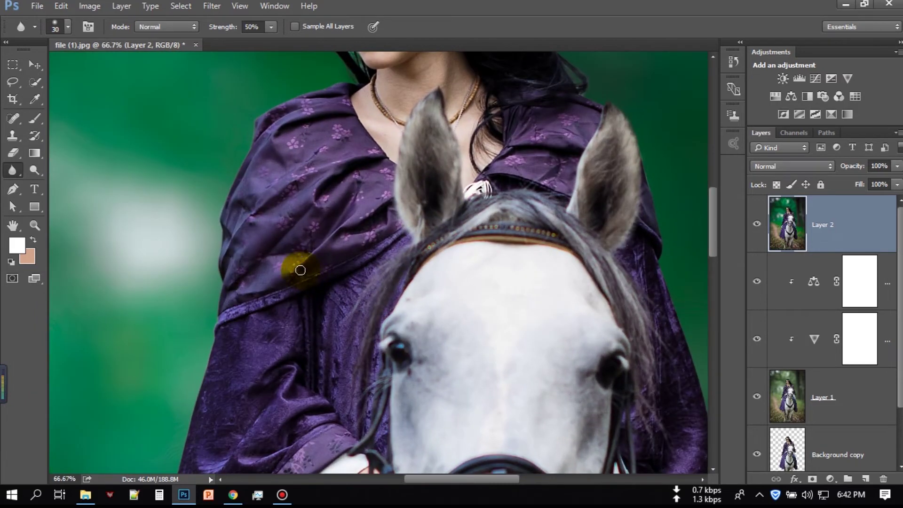
scroll(322, 266, "up", 1)
scroll(585, 312, "up", 1)
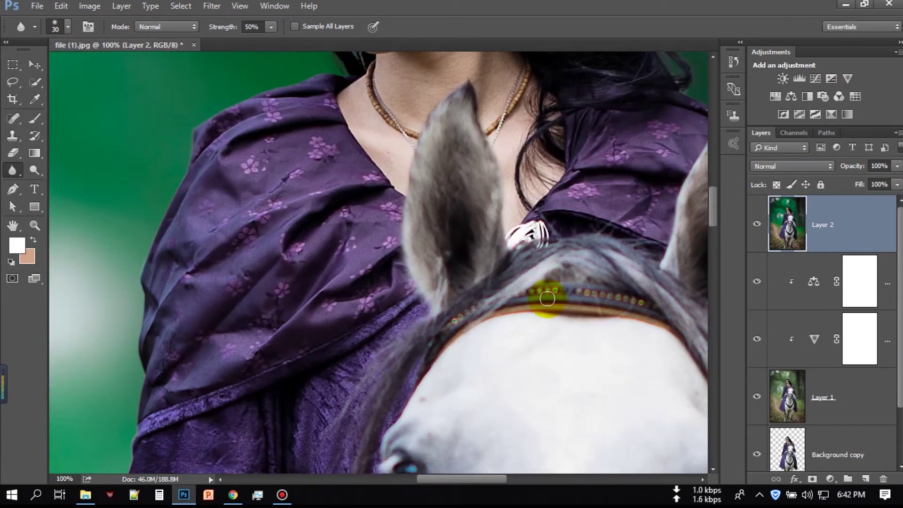
mouse_move(530, 338)
left_mouse_down()
mouse_move(235, 155)
mouse_move(226, 133)
mouse_move(242, 121)
mouse_move(350, 109)
mouse_move(525, 290)
left_mouse_up()
left_click_drag(397, 86, 397, 246)
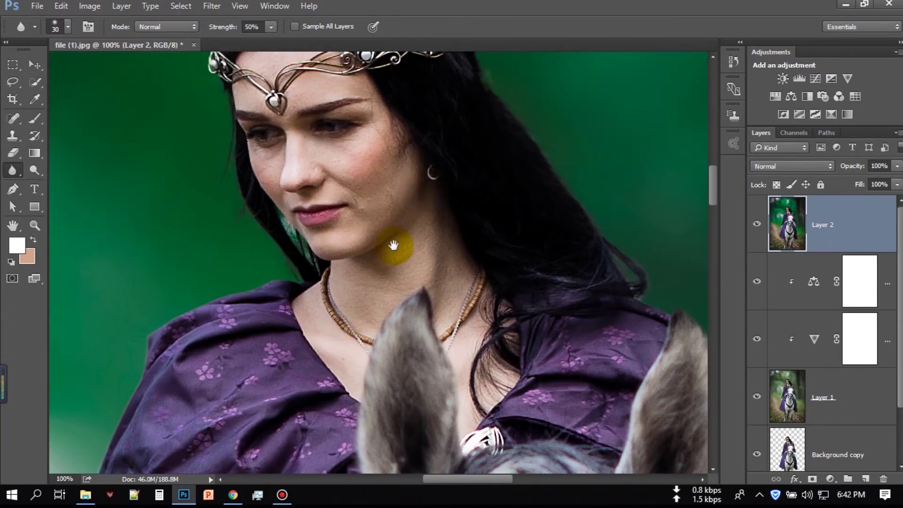
left_click_drag(423, 113, 450, 260)
scroll(447, 262, "down", 2)
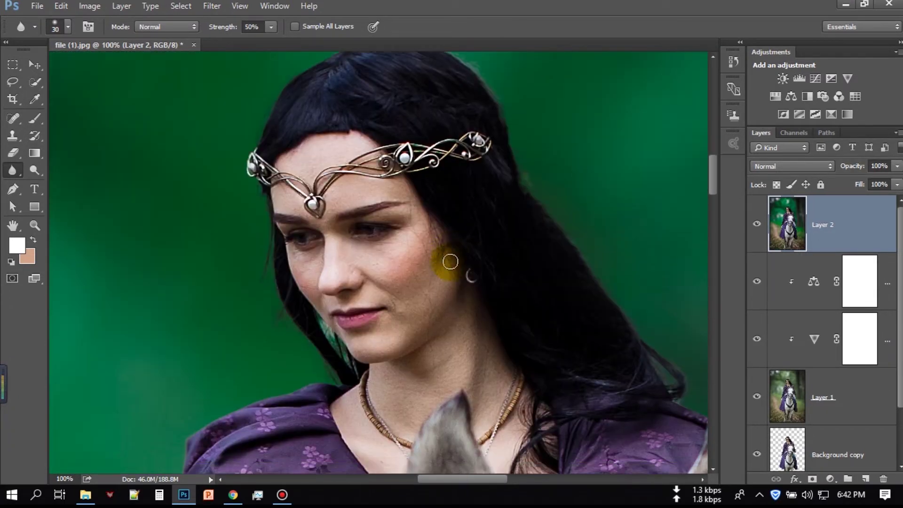
scroll(447, 256, "down", 1)
scroll(527, 291, "down", 1)
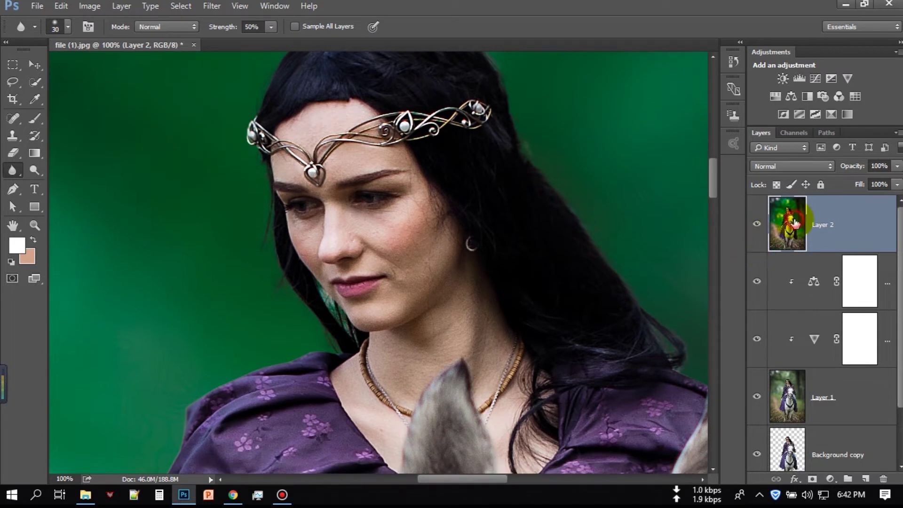
Set the Smudge tool to the 65 px brush, size 45, 7% strength, and smudge the cheek.
right_click(16, 171)
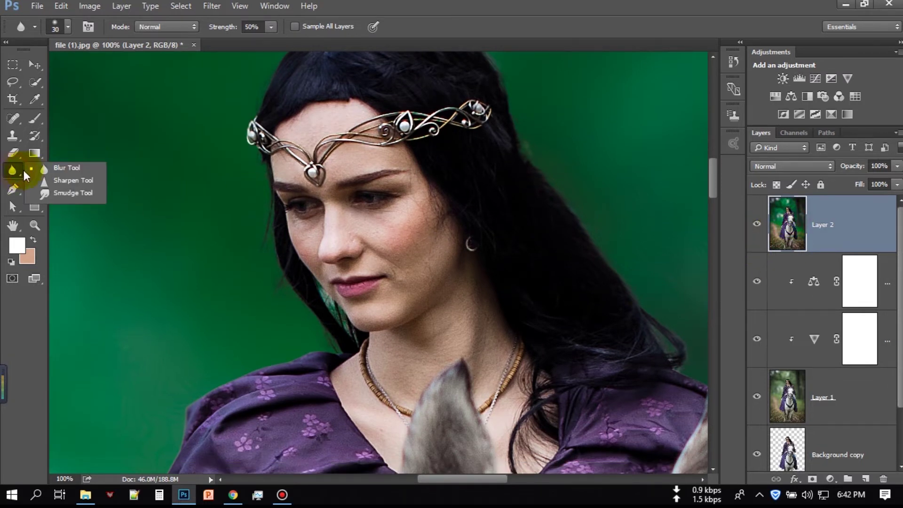
left_click(86, 193)
left_click(68, 27)
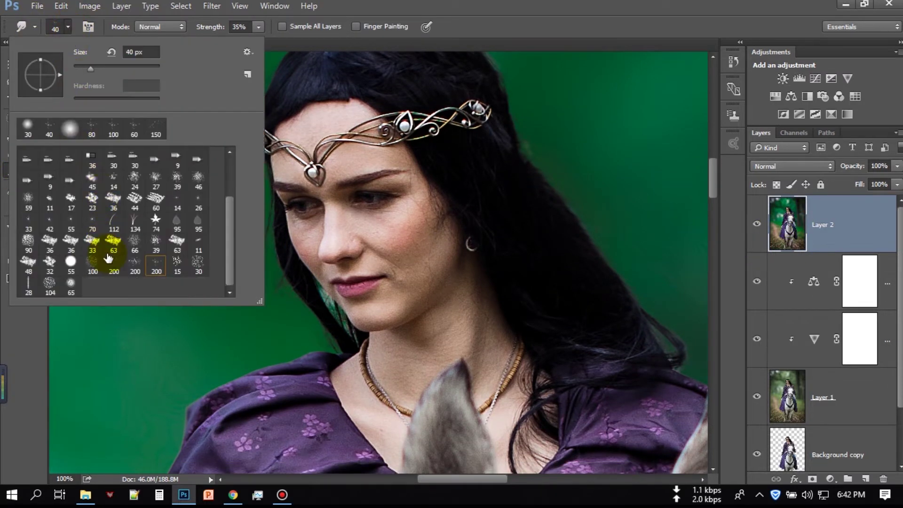
left_click(72, 284)
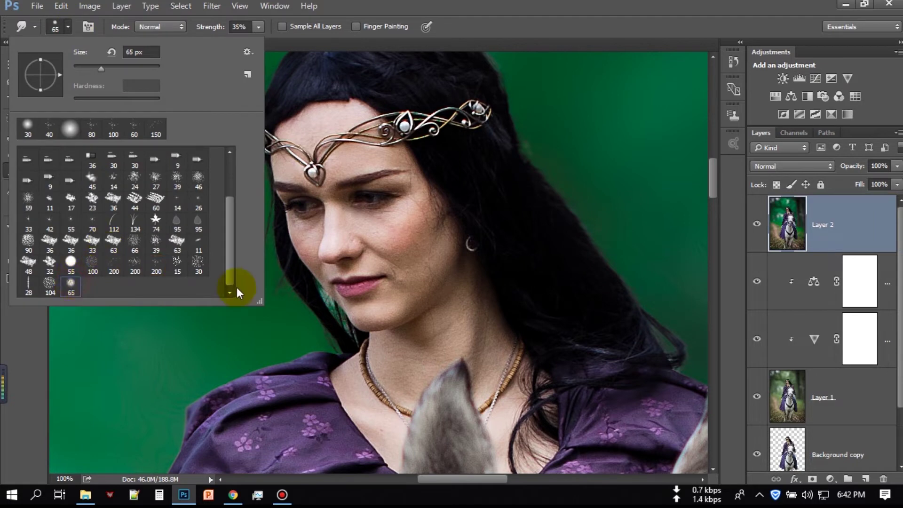
left_click(394, 288)
key("ctrl+plus")
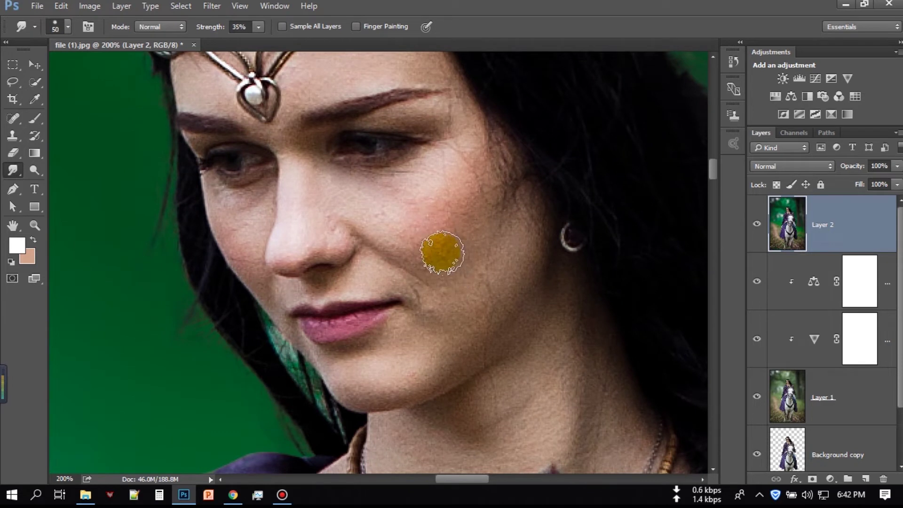
key("bracketleft")
key("bracketleft")
left_click(259, 27)
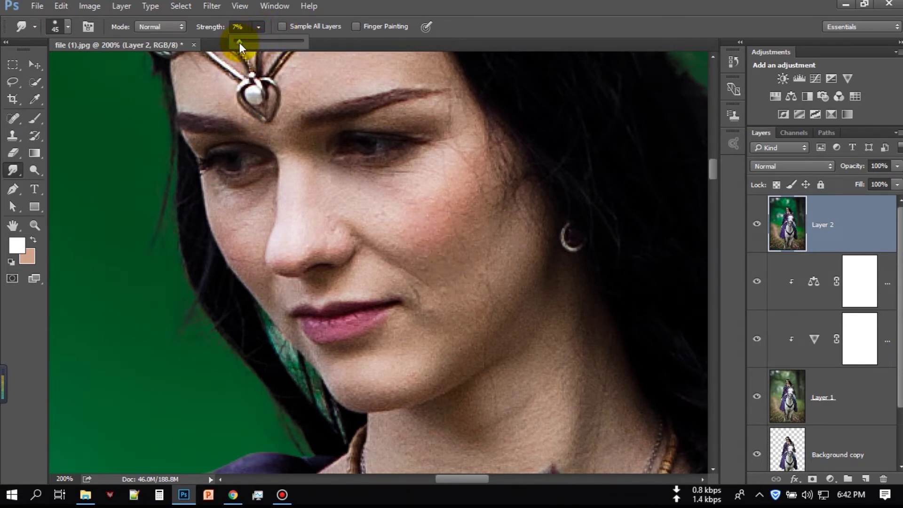
left_click(239, 42)
mouse_move(456, 244)
left_mouse_down()
mouse_move(514, 247)
mouse_move(481, 197)
mouse_move(478, 248)
mouse_move(528, 306)
left_mouse_up()
Duplicate Layer 2 and smooth the cheek down toward the jaw on the copy.
left_click(837, 242)
left_click_drag(836, 242, 865, 479)
left_click(797, 234)
left_click(443, 221)
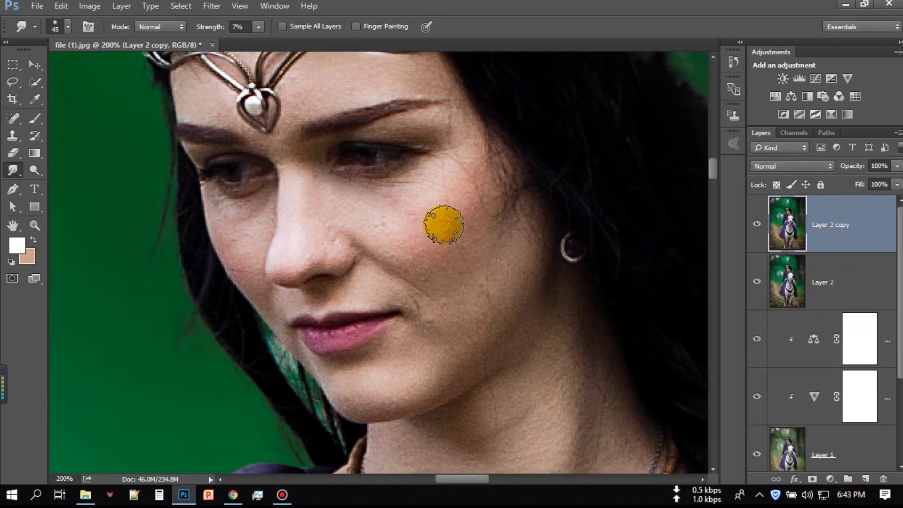
left_click_drag(443, 224, 463, 330)
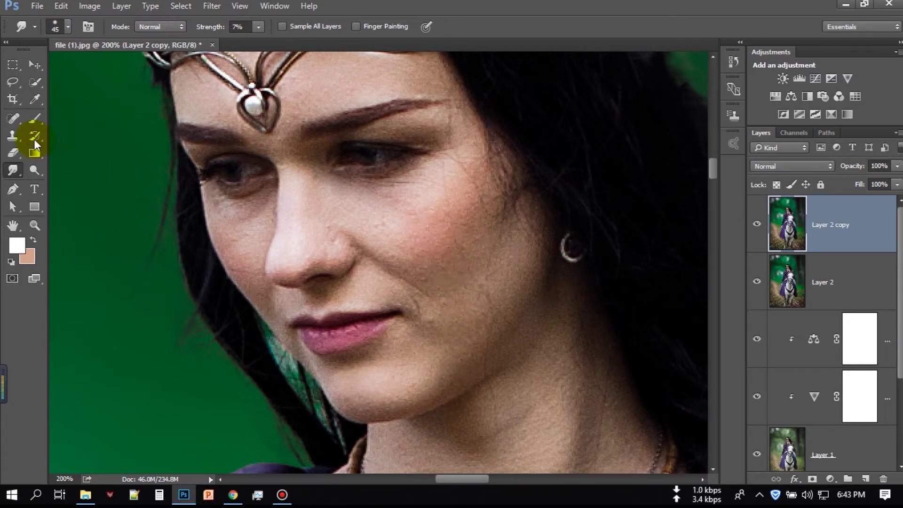
left_click(13, 120)
Heal blemishes on the cheek, jaw and eyebrow end with a 9 px Spot Healing Brush.
left_click(29, 121)
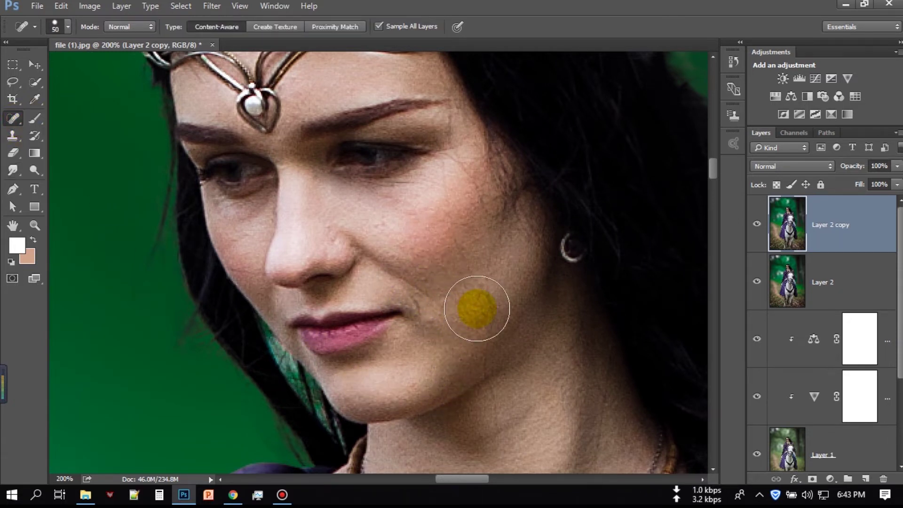
key("bracketleft")
key("bracketleft")
key("bracketleft")
key("bracketleft")
left_click_drag(444, 170, 491, 306)
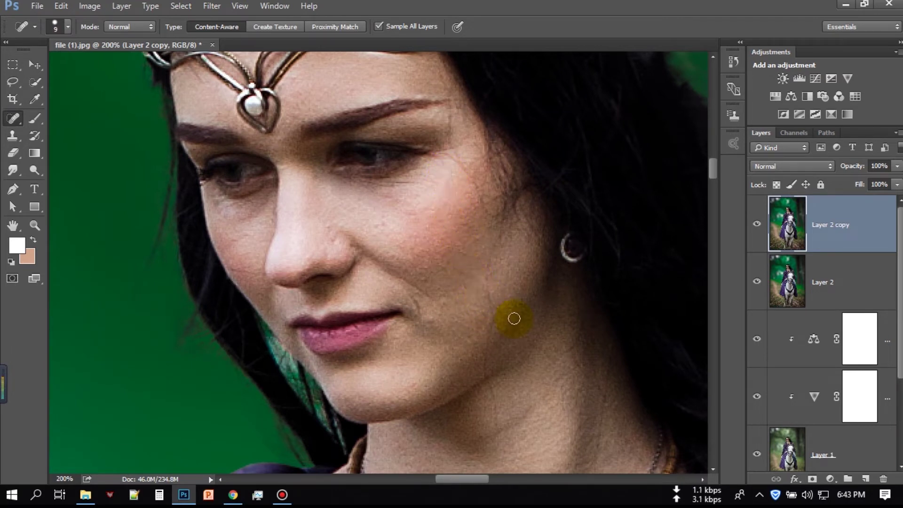
mouse_move(485, 250)
left_mouse_down()
mouse_move(485, 313)
mouse_move(510, 454)
left_mouse_up()
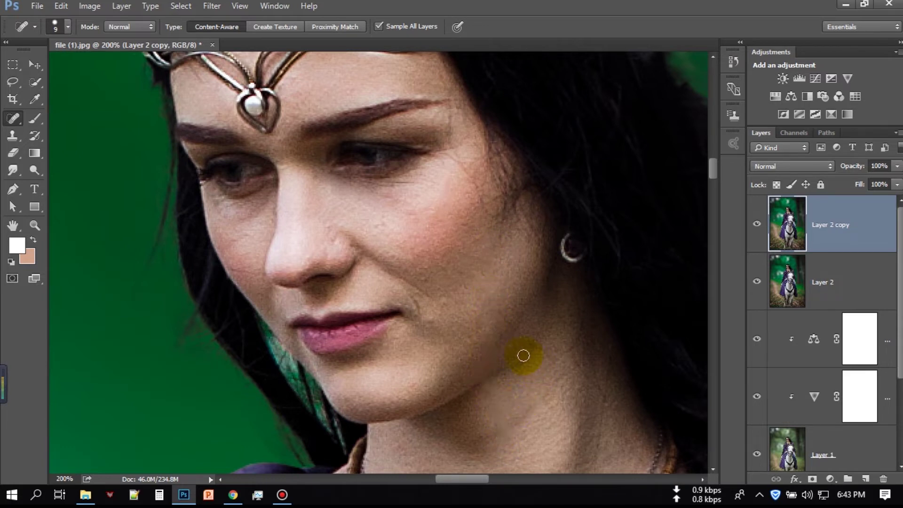
left_click_drag(507, 317, 540, 353)
scroll(529, 354, "up", 2)
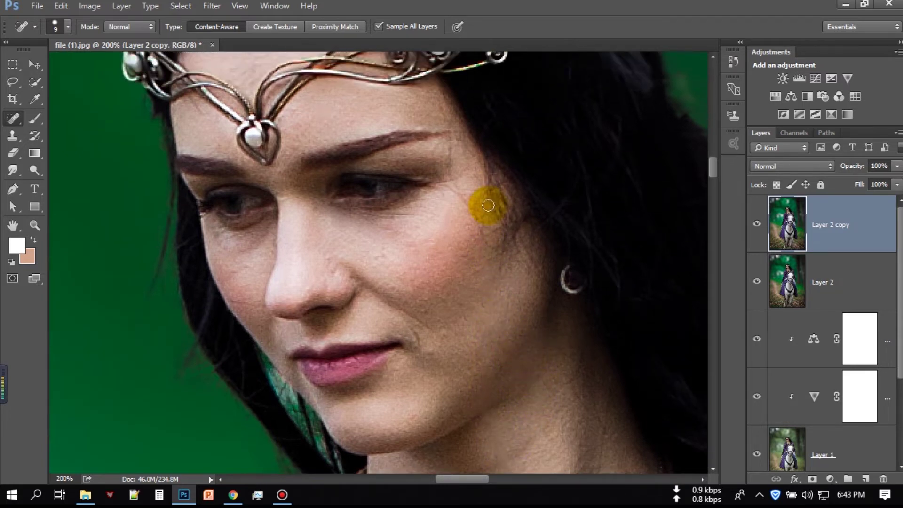
left_click_drag(447, 142, 446, 181)
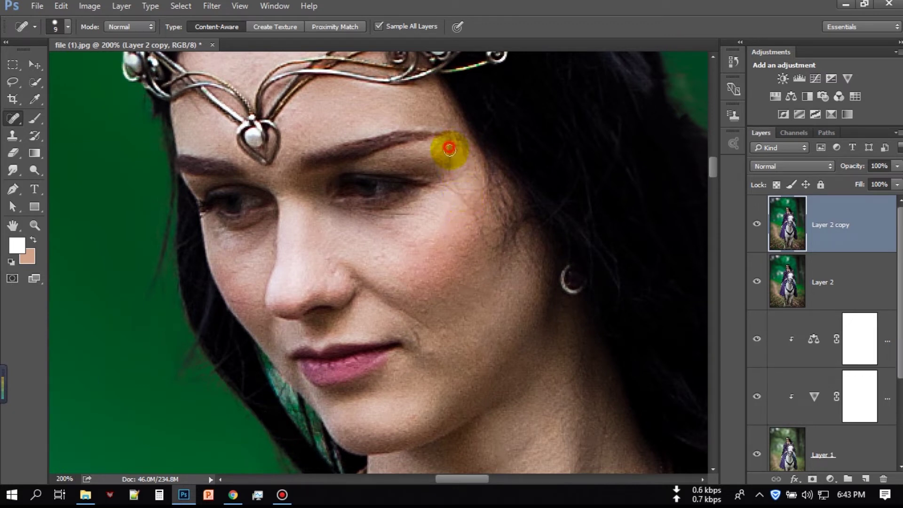
left_click(449, 149)
mouse_move(469, 210)
left_mouse_down()
mouse_move(449, 179)
mouse_move(493, 252)
left_mouse_up()
Heal spots near the chin, lip corner, nose, left cheek and forehead.
scroll(501, 266, "up", 1)
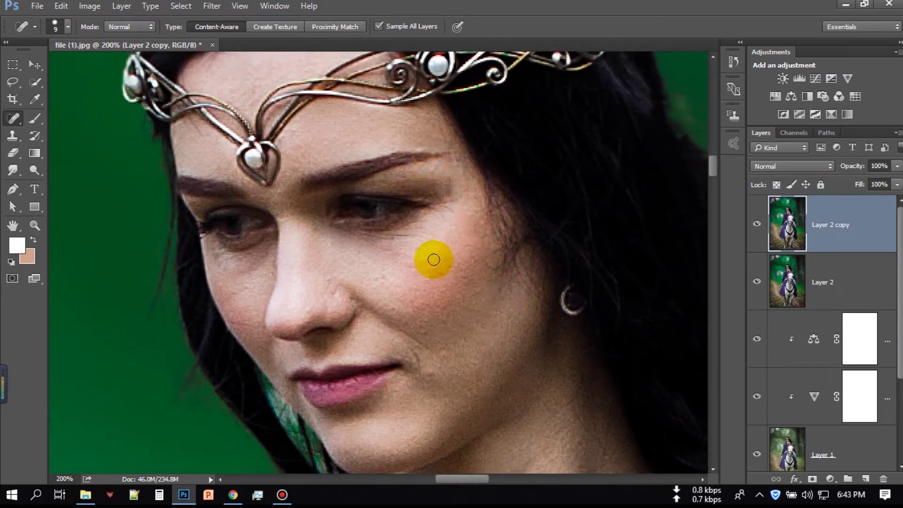
scroll(436, 343, "down", 1)
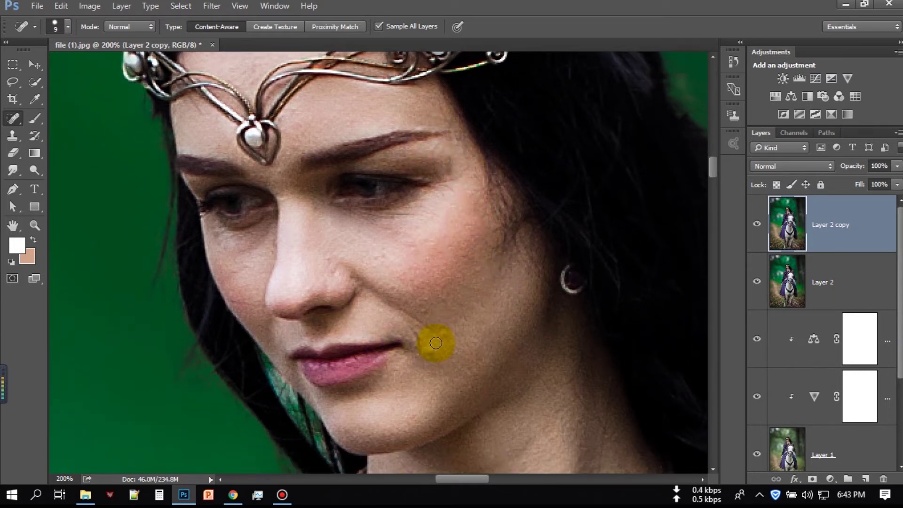
left_click(416, 336)
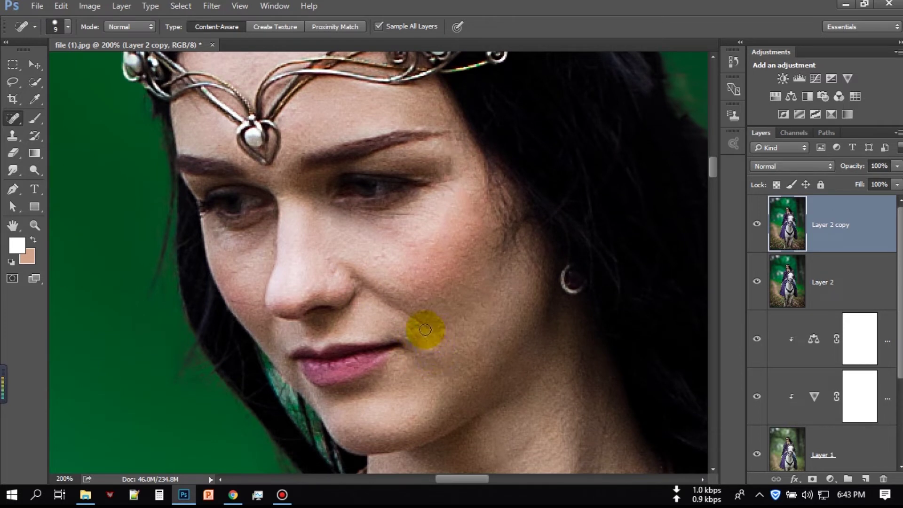
left_click_drag(418, 323, 374, 302)
left_click(375, 295)
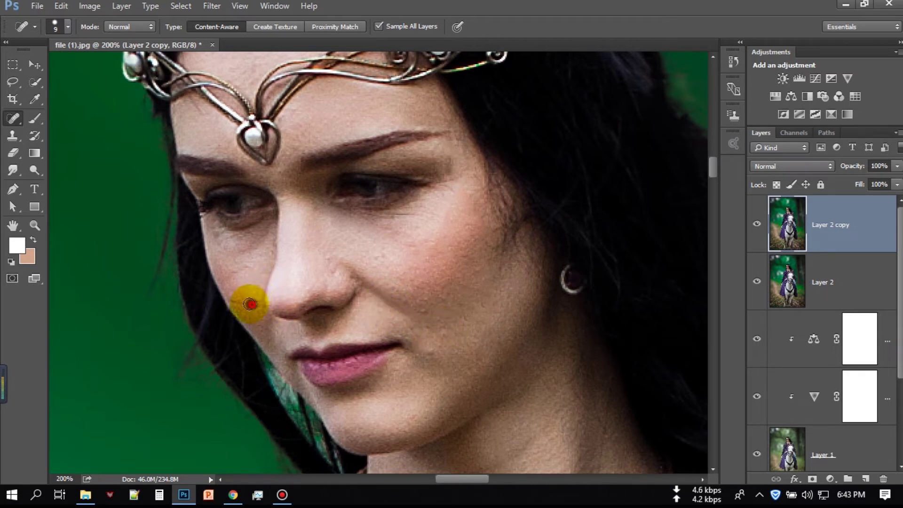
left_click_drag(237, 300, 239, 301)
scroll(383, 322, "down", 1)
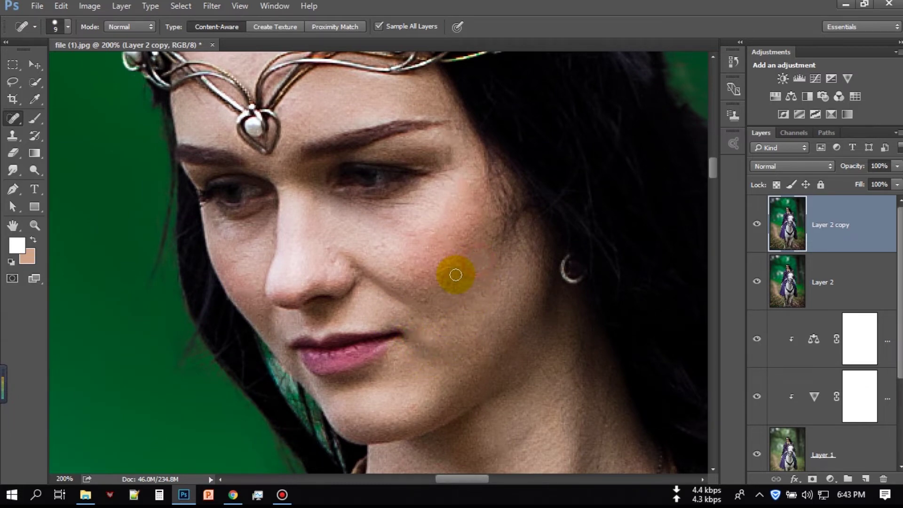
scroll(437, 270, "up", 3)
scroll(376, 245, "up", 3)
left_click(245, 130)
left_click(35, 207)
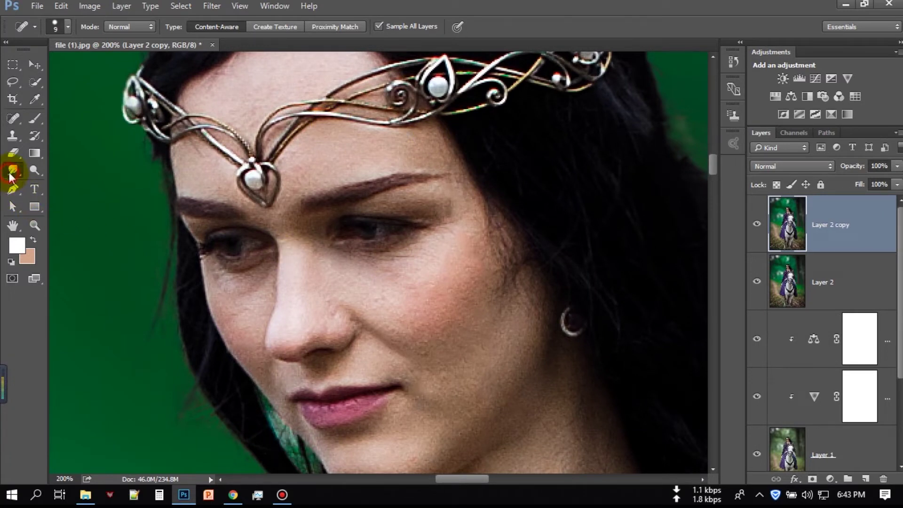
left_click(78, 197)
Set the smudge brush to the 65 px preset at 25 px and smooth the cheek.
scroll(449, 300, "down", 1)
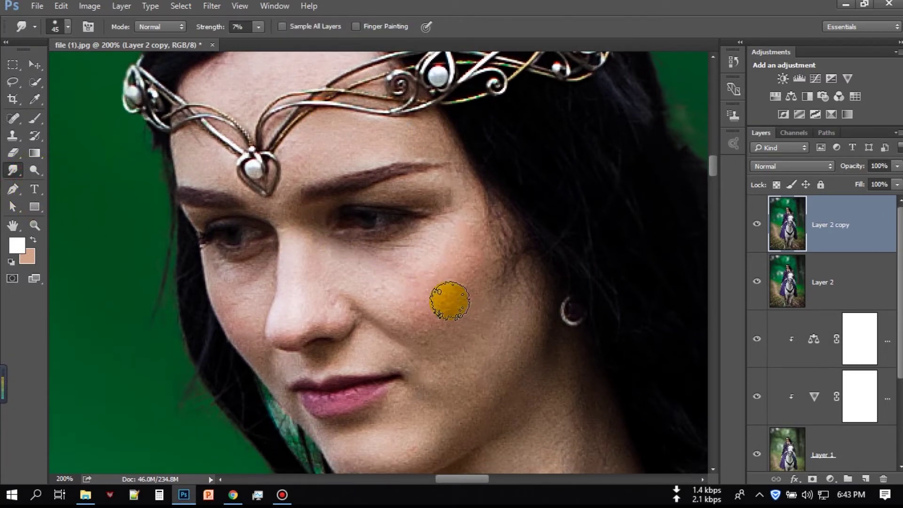
scroll(449, 300, "down", 1)
left_click(67, 27)
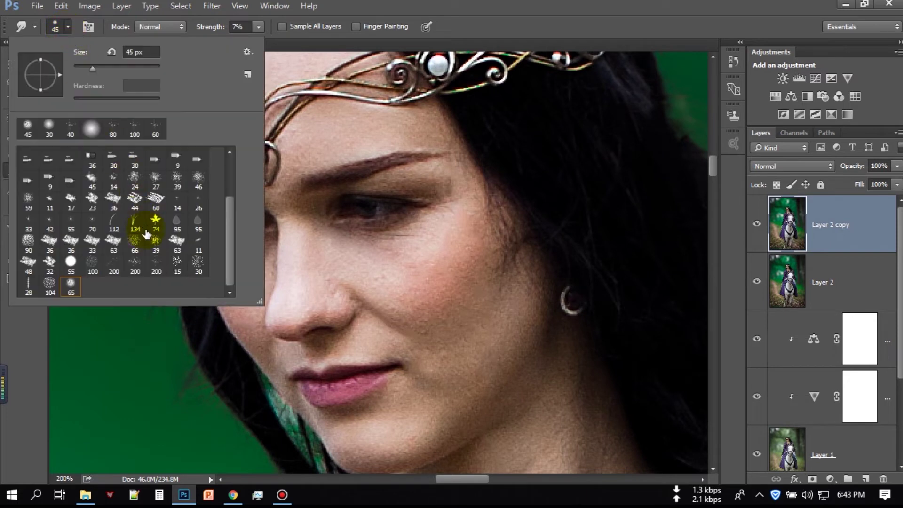
left_click(71, 285)
left_click(453, 286)
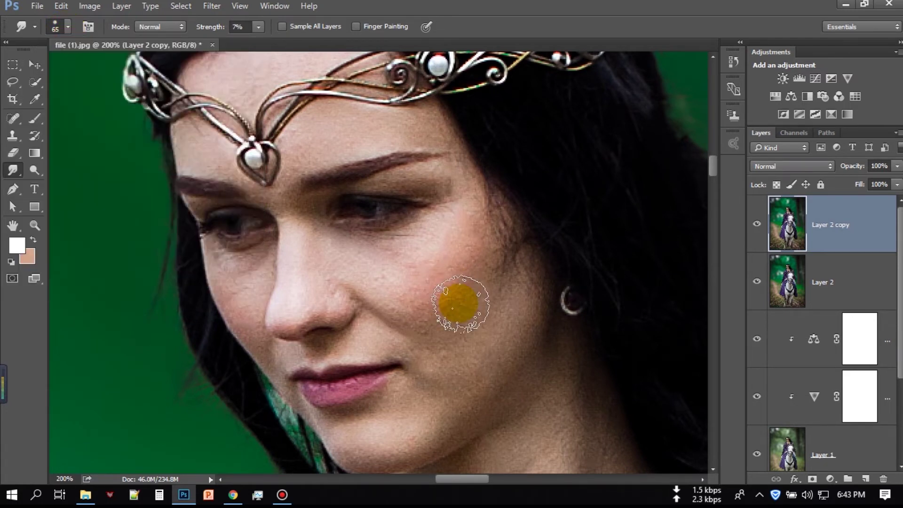
key("bracketleft")
key("bracketleft")
key("bracketleft")
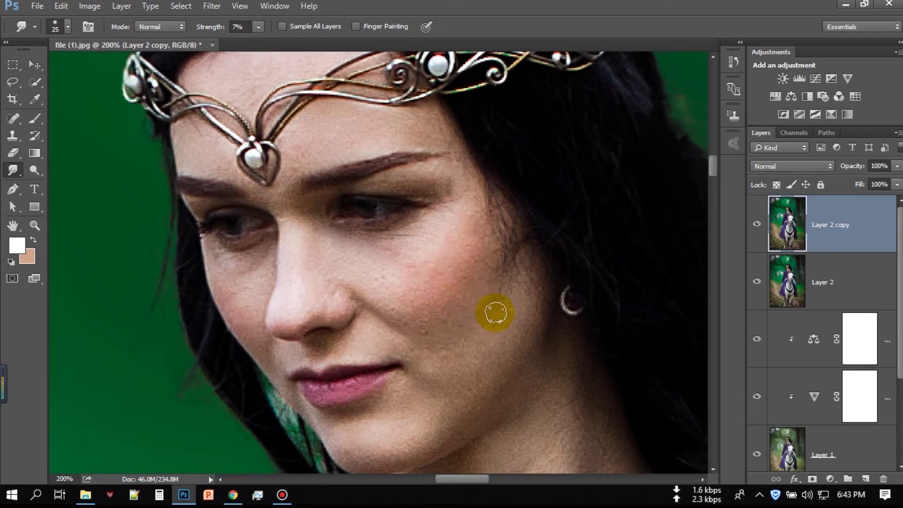
left_click_drag(517, 309, 520, 311)
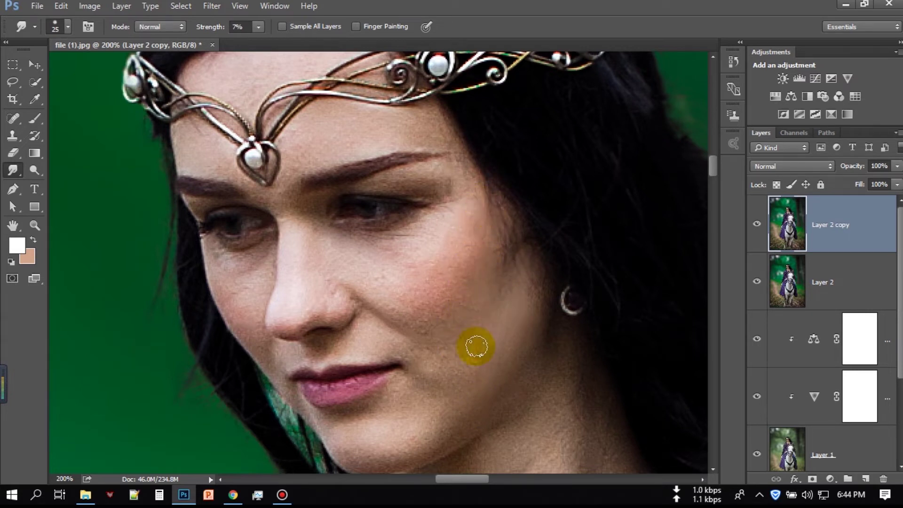
Smooth the skin near the nose, below the left eye, along the cheek and lower lip.
scroll(467, 372, "down", 2)
scroll(463, 359, "down", 2)
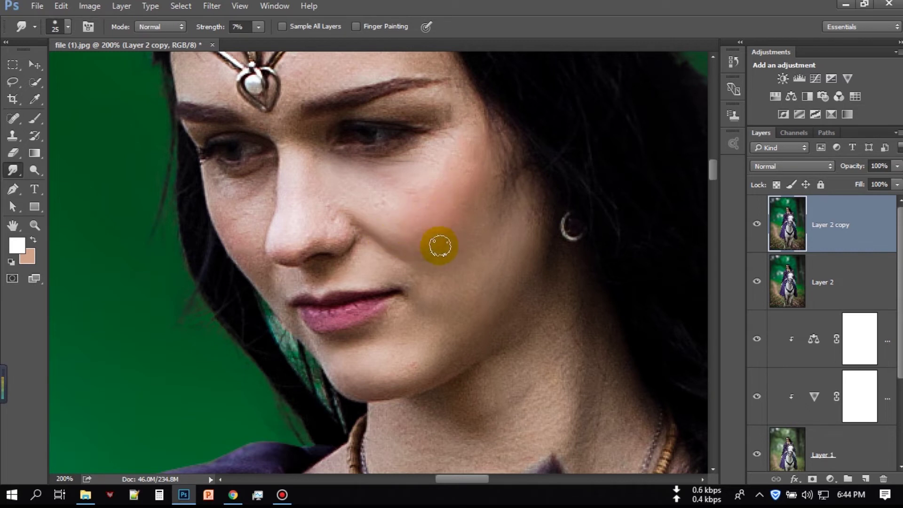
scroll(435, 241, "up", 3)
scroll(453, 216, "up", 1)
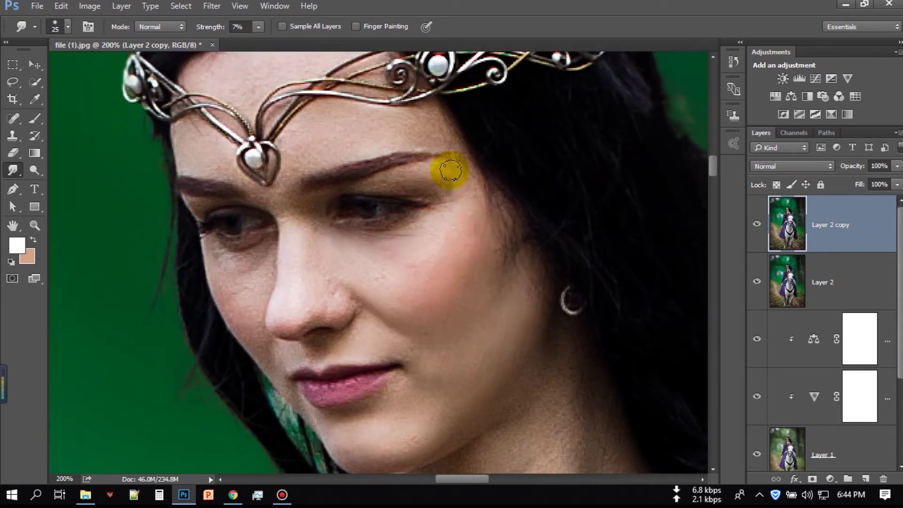
scroll(433, 191, "up", 2)
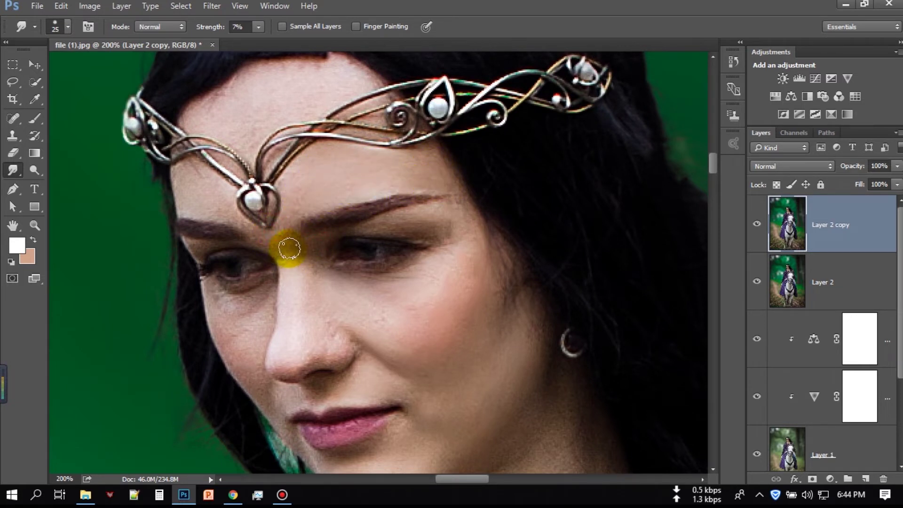
left_click(313, 363)
left_click(259, 295)
scroll(253, 301, "down", 1)
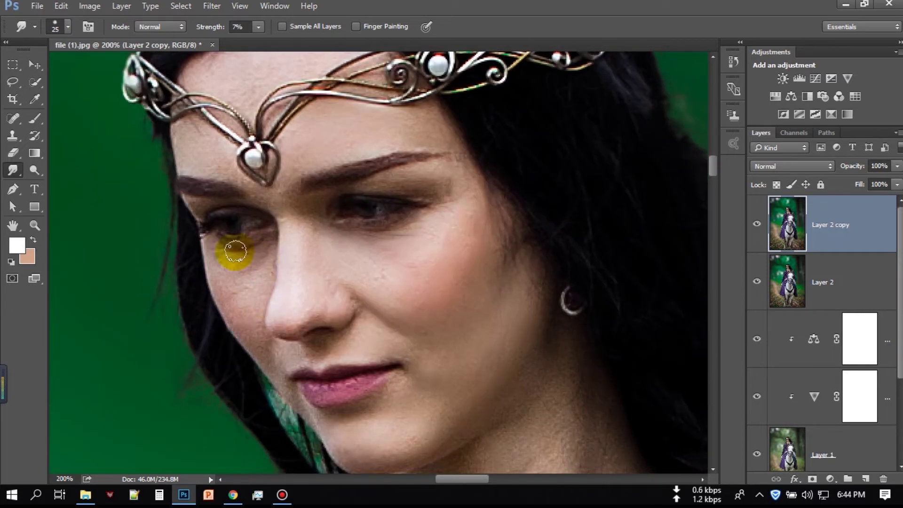
mouse_move(215, 257)
left_mouse_down()
mouse_move(236, 308)
mouse_move(226, 298)
mouse_move(273, 368)
mouse_move(257, 348)
mouse_move(262, 260)
mouse_move(264, 317)
mouse_move(246, 257)
mouse_move(245, 298)
mouse_move(277, 363)
mouse_move(316, 343)
mouse_move(307, 352)
left_mouse_up()
scroll(301, 347, "down", 2)
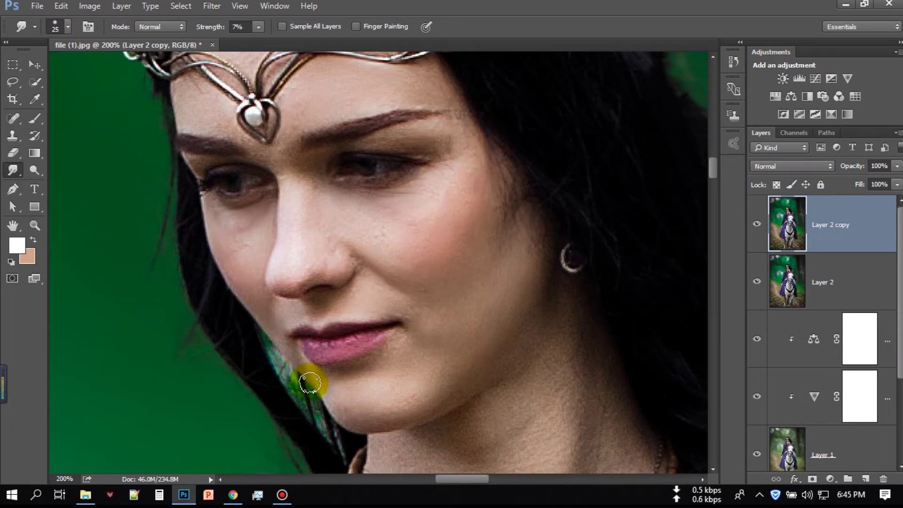
mouse_move(302, 372)
left_mouse_down()
mouse_move(282, 343)
mouse_move(368, 362)
mouse_move(319, 363)
mouse_move(368, 344)
mouse_move(323, 312)
left_mouse_up()
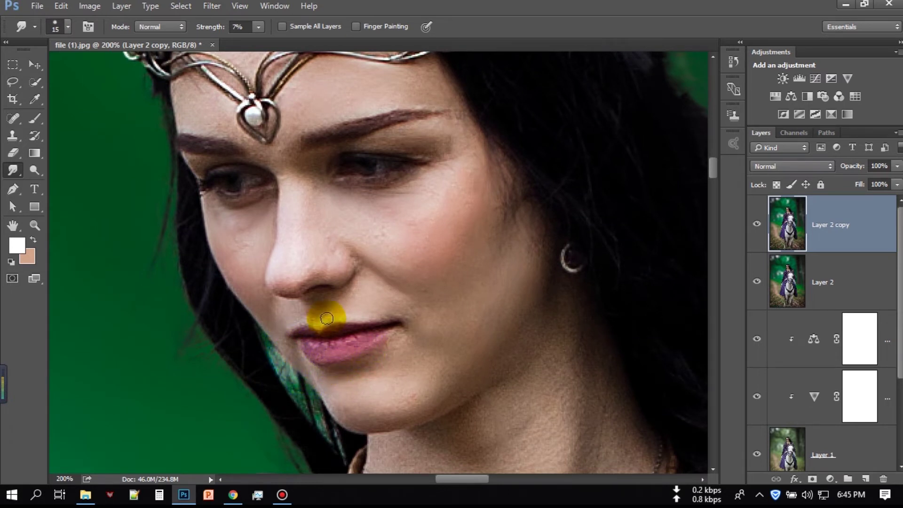
scroll(310, 305, "up", 1)
scroll(283, 295, "up", 2)
Enlarge the smudge brush and smooth the eyebrows and forehead up toward the hairline.
key("bracketright")
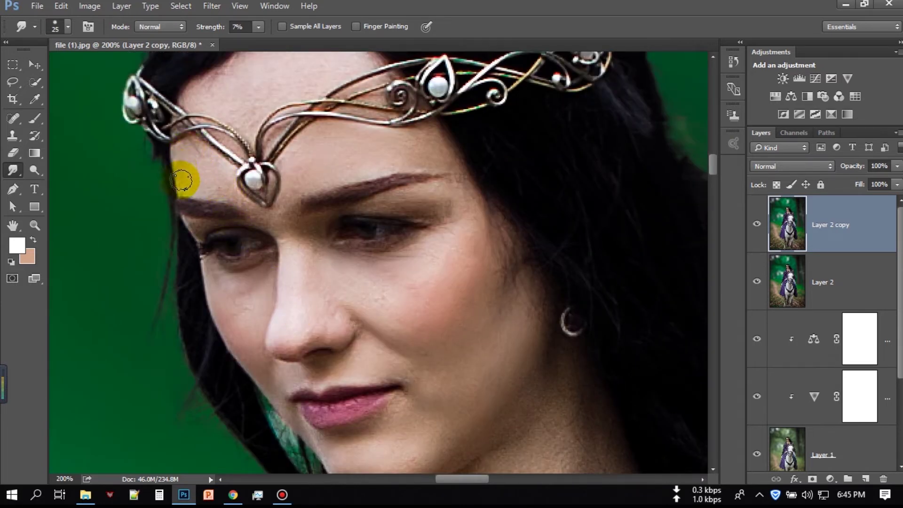
left_click_drag(195, 190, 238, 188)
key("p")
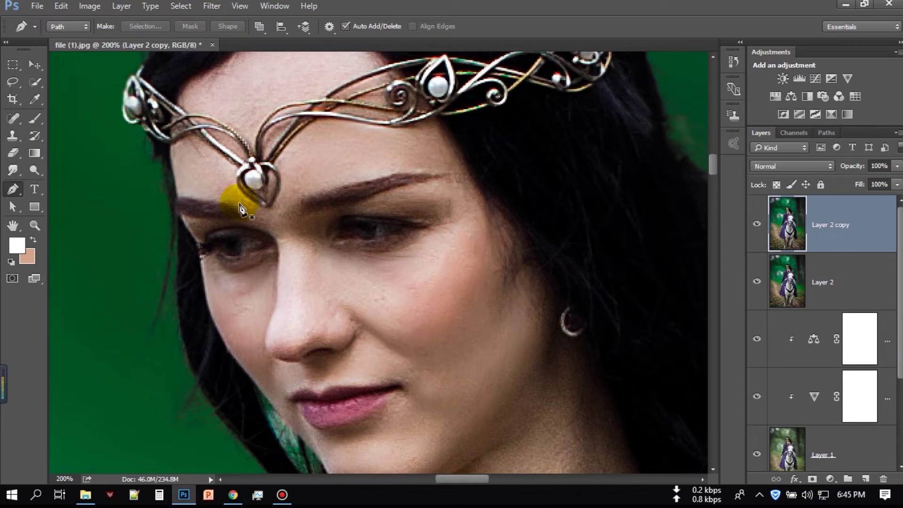
left_click(14, 170)
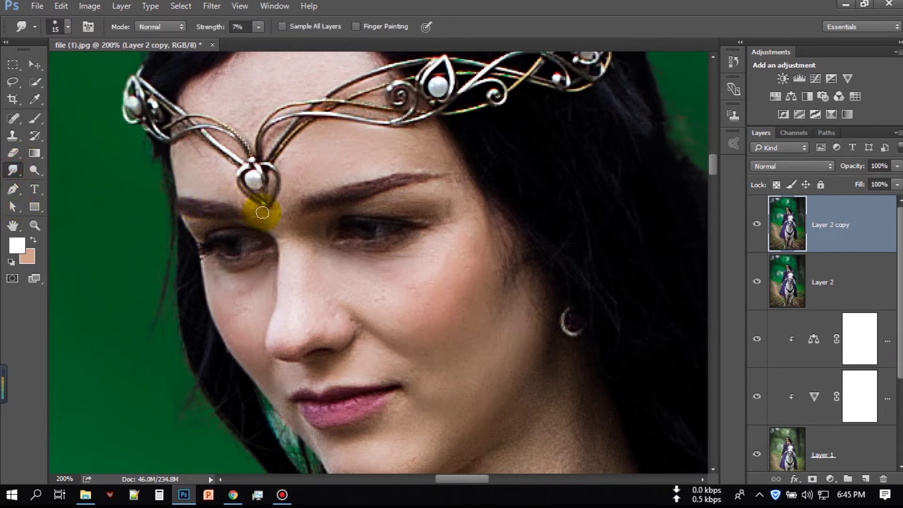
mouse_move(260, 211)
left_mouse_down()
mouse_move(196, 144)
mouse_move(228, 145)
mouse_move(276, 204)
mouse_move(244, 201)
left_mouse_up()
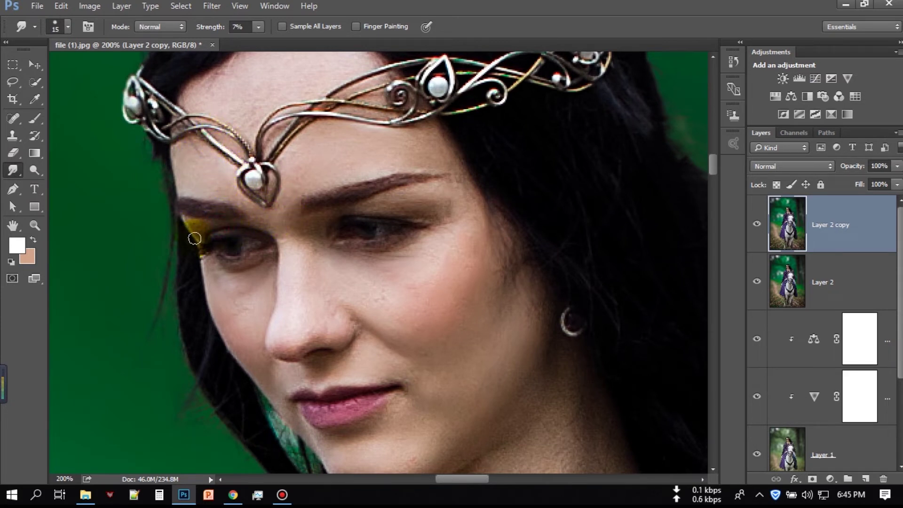
scroll(228, 276, "up", 2)
key("bracketright")
left_click_drag(241, 120, 217, 128)
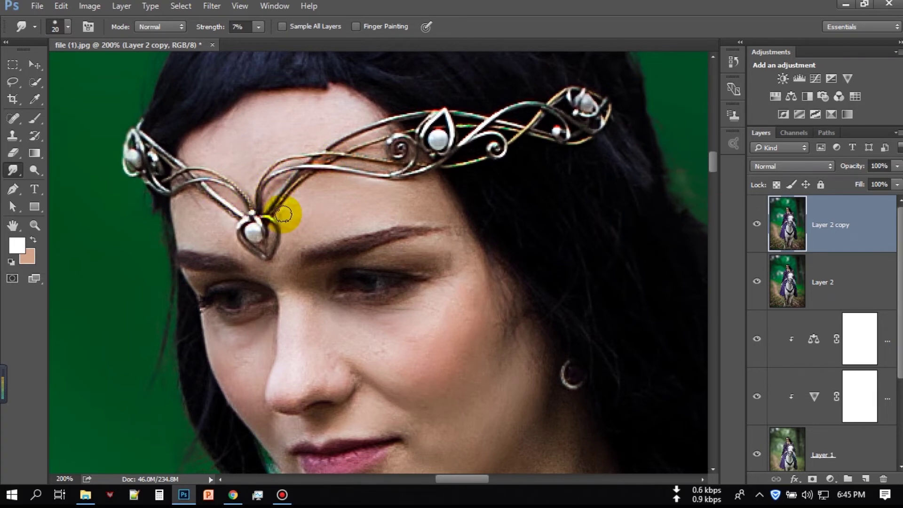
scroll(283, 214, "down", 2)
scroll(288, 216, "down", 3)
scroll(296, 226, "down", 3)
scroll(316, 236, "down", 2)
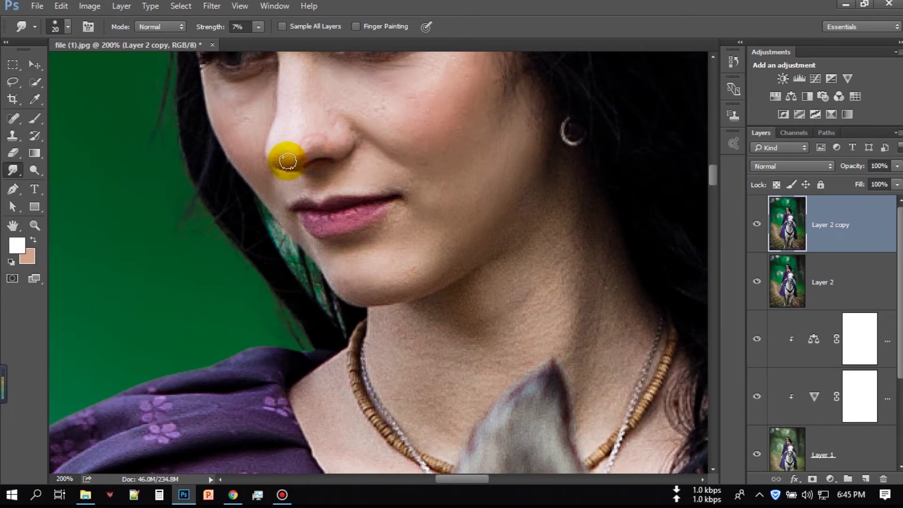
Smooth the jawline and neck skin down to the necklace with an enlarged smudge brush.
scroll(548, 268, "down", 1)
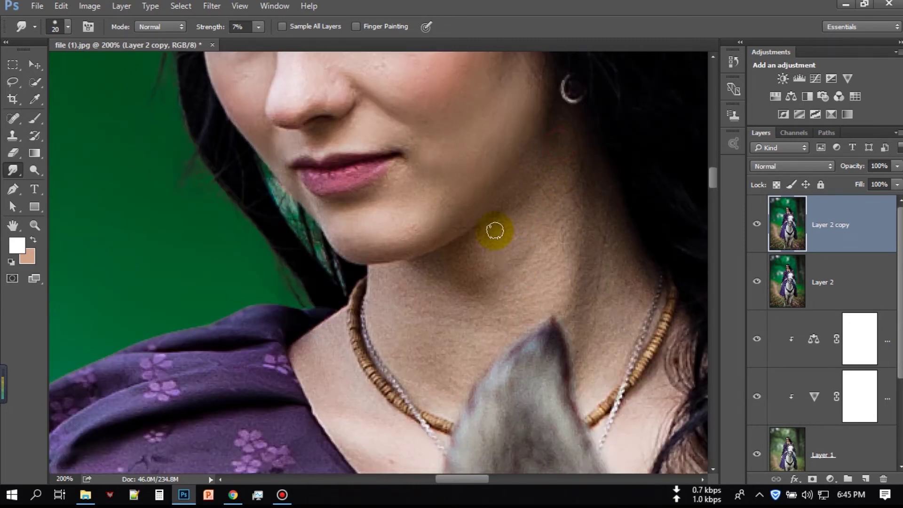
left_click_drag(459, 246, 378, 273)
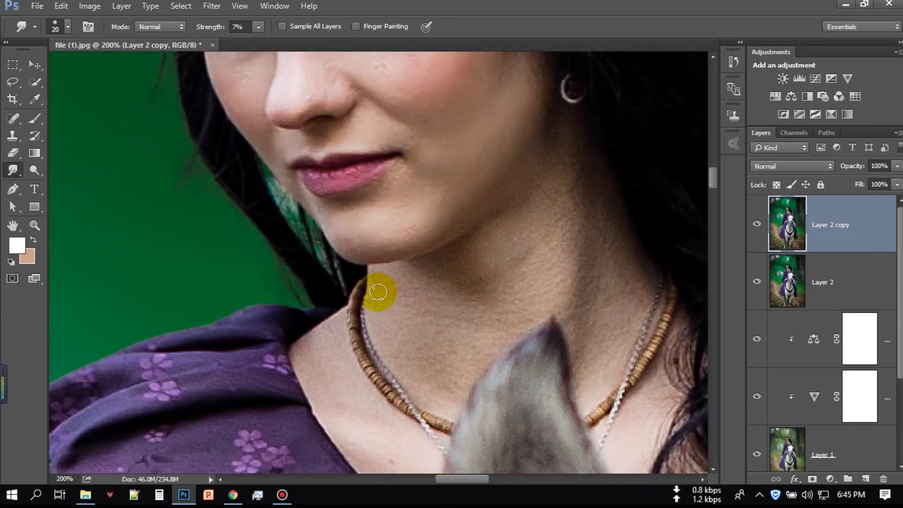
left_click_drag(378, 292, 449, 404)
left_click_drag(414, 344, 449, 276)
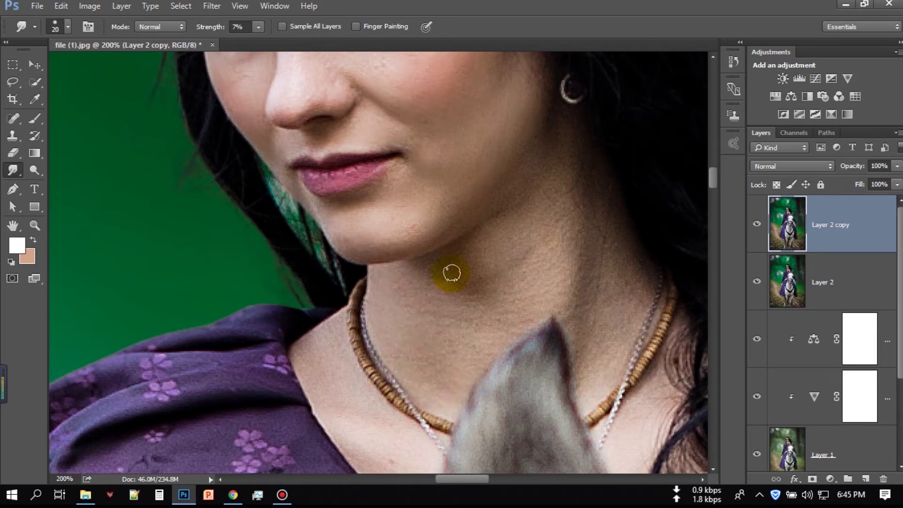
left_click_drag(444, 297, 517, 228)
key("bracketright")
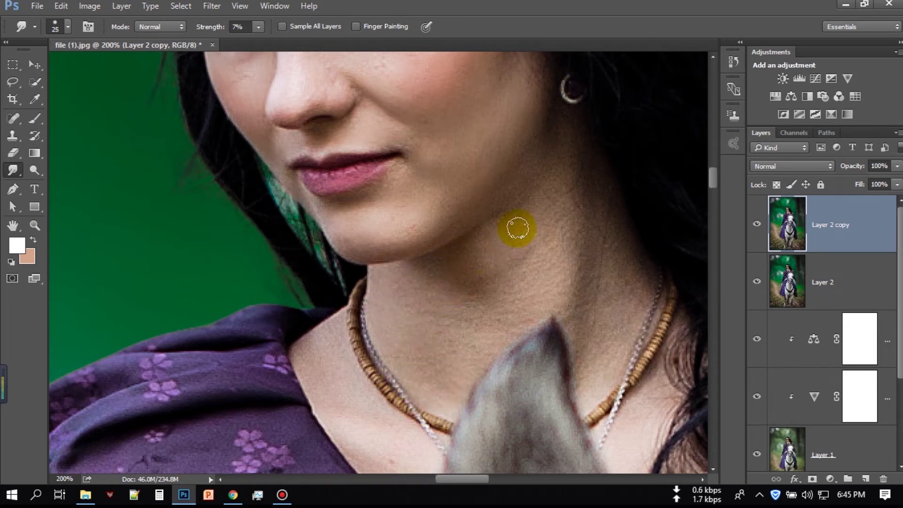
mouse_move(485, 293)
left_mouse_down()
mouse_move(534, 261)
mouse_move(439, 326)
mouse_move(540, 313)
mouse_move(624, 271)
left_mouse_up()
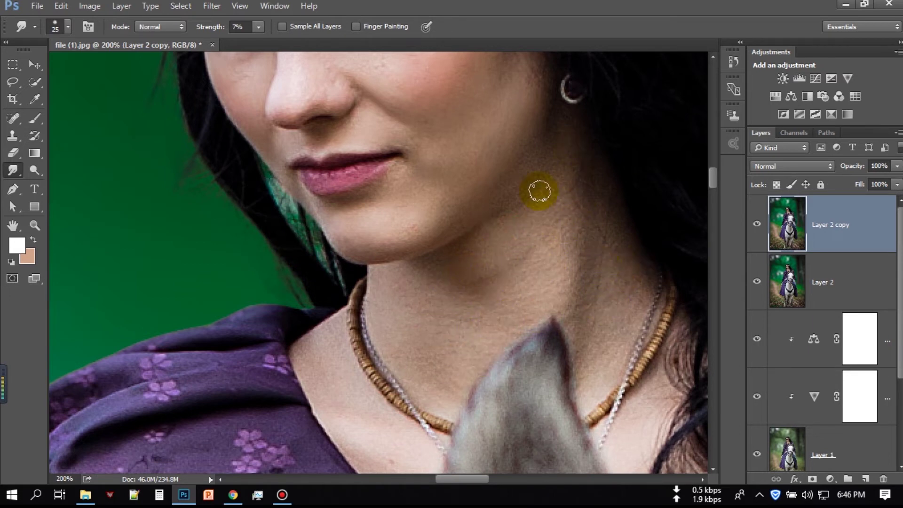
mouse_move(521, 179)
left_mouse_down()
mouse_move(499, 266)
mouse_move(469, 288)
mouse_move(592, 301)
mouse_move(624, 343)
mouse_move(591, 393)
mouse_move(612, 282)
left_mouse_up()
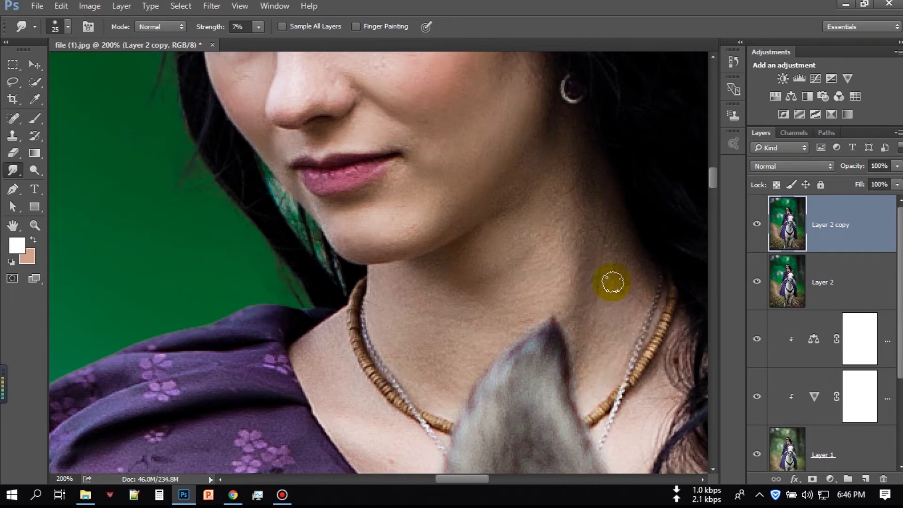
Smooth the shoulder skin, then zoom out to fit the whole image.
scroll(612, 277, "down", 3)
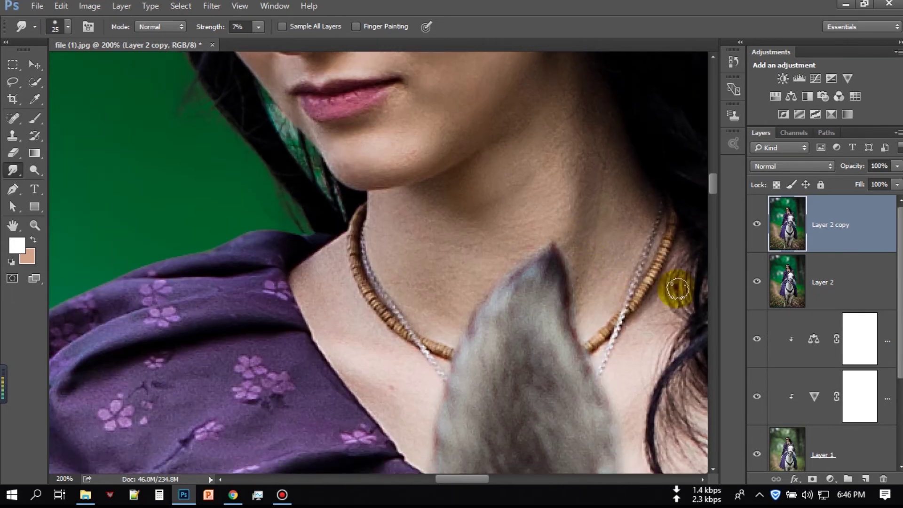
mouse_move(644, 256)
left_mouse_down()
mouse_move(624, 366)
mouse_move(352, 289)
mouse_move(329, 196)
mouse_move(298, 238)
mouse_move(321, 294)
mouse_move(419, 403)
mouse_move(427, 362)
mouse_move(333, 227)
mouse_move(361, 338)
mouse_move(332, 286)
left_mouse_up()
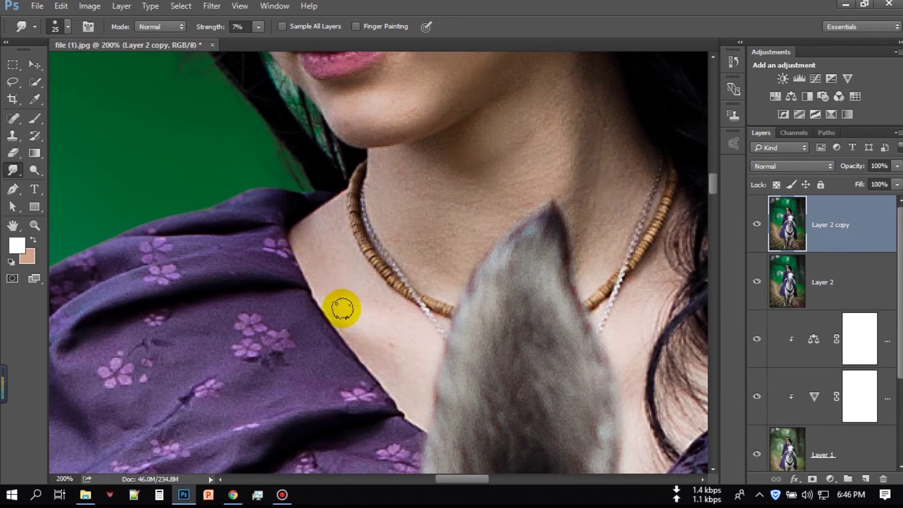
scroll(544, 332, "down", 2)
scroll(544, 334, "down", 1)
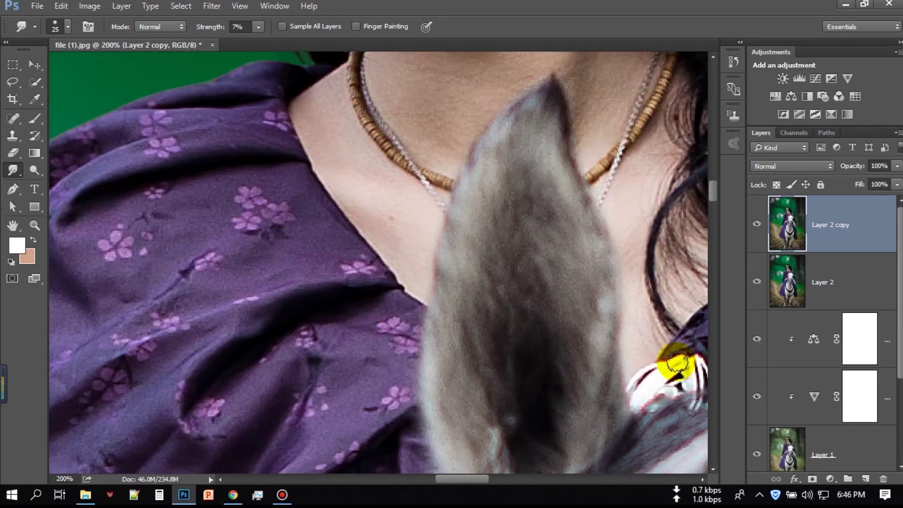
key("ctrl+minus")
key("ctrl+0")
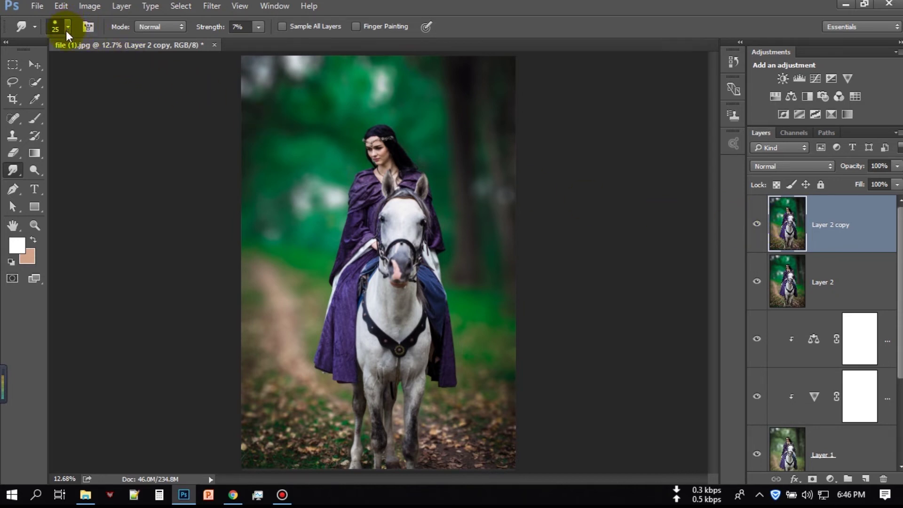
Place bg (1).jpg from STOCK FILES (F:) > Stock Images > City PNG as an embedded layer.
left_click(40, 7)
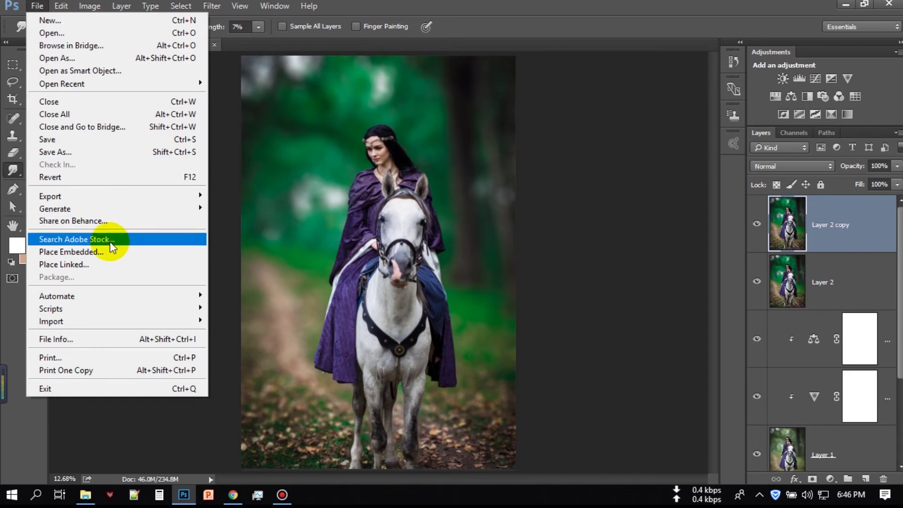
left_click(86, 254)
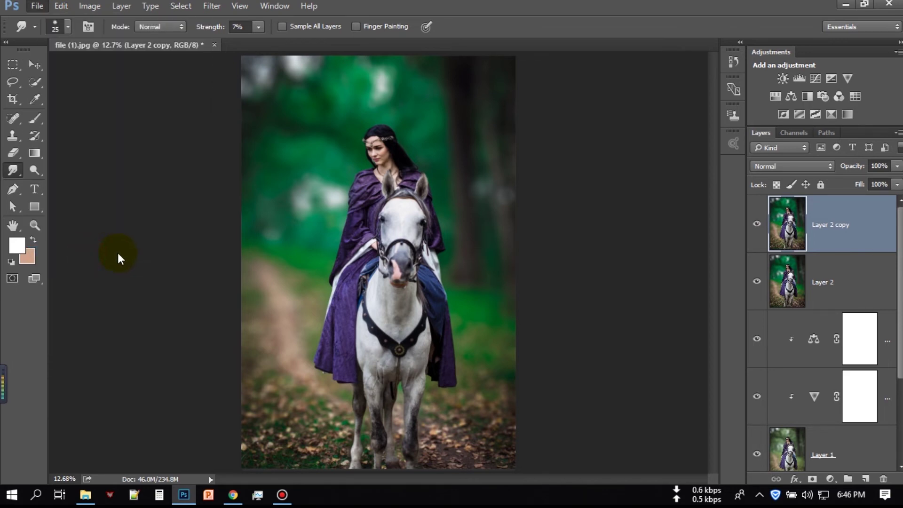
scroll(59, 188, "down", 2)
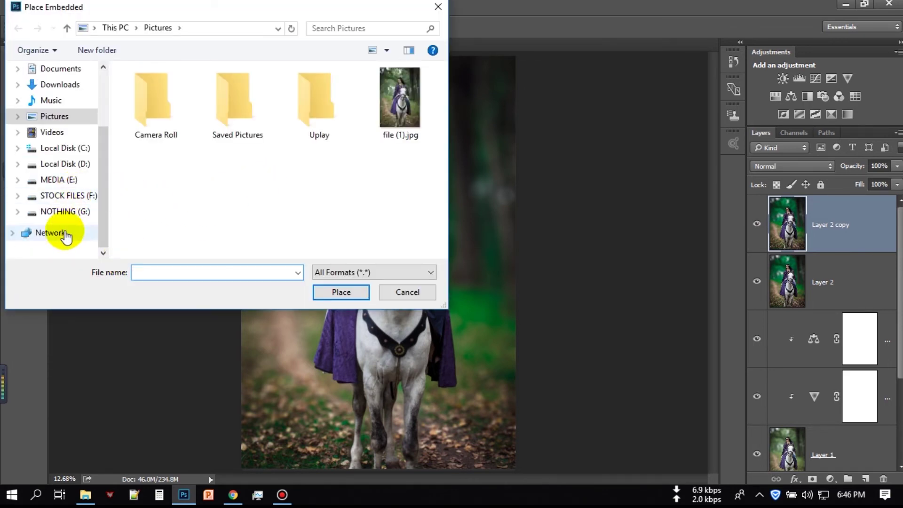
left_click(61, 195)
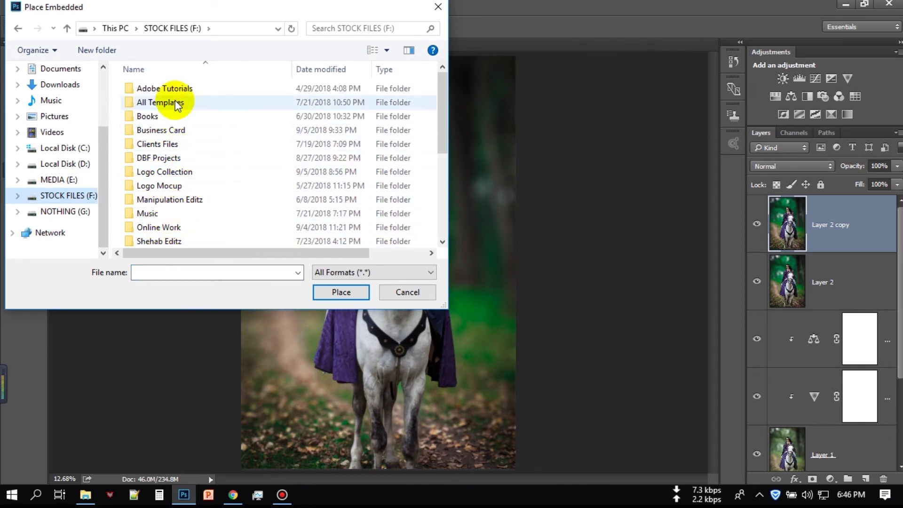
scroll(184, 166, "down", 4)
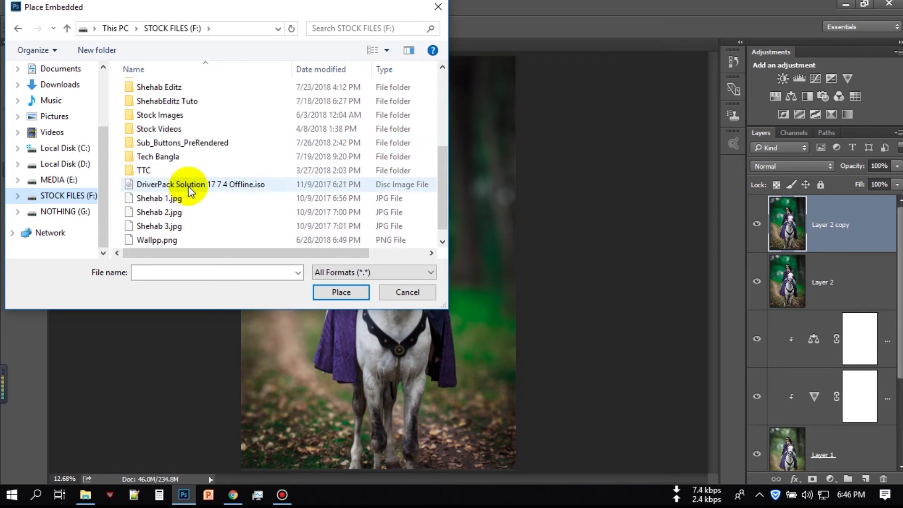
double_click(165, 117)
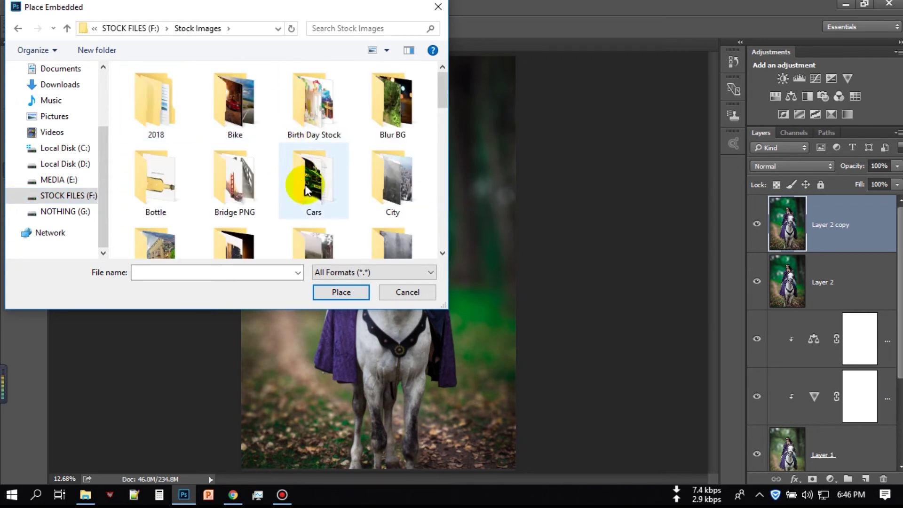
scroll(371, 209, "down", 1)
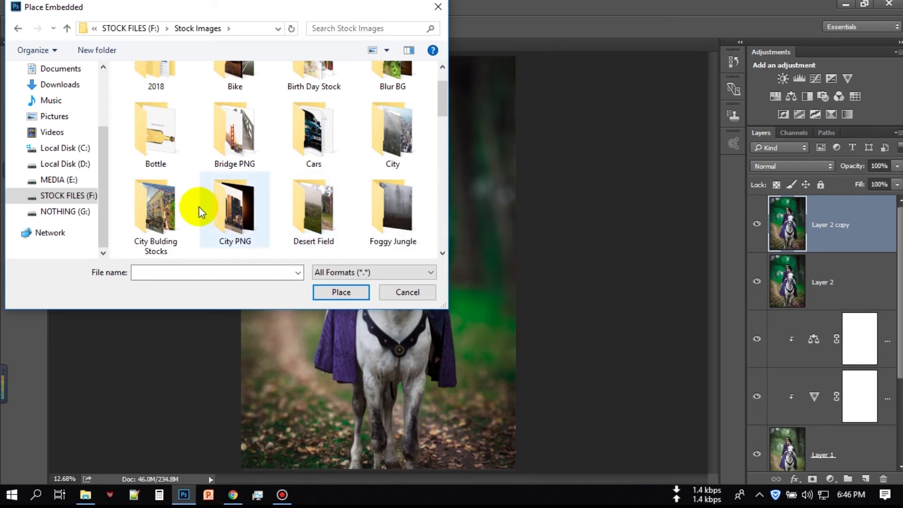
double_click(231, 207)
left_click(247, 99)
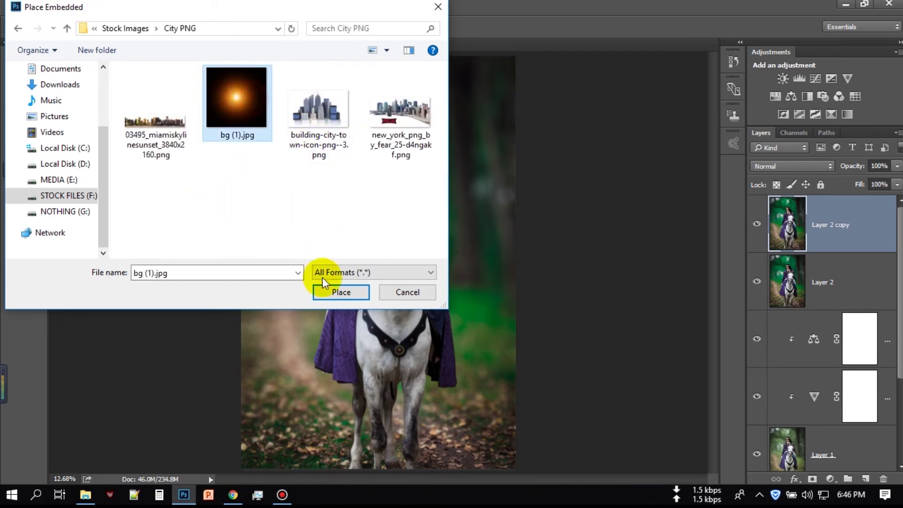
left_click(340, 293)
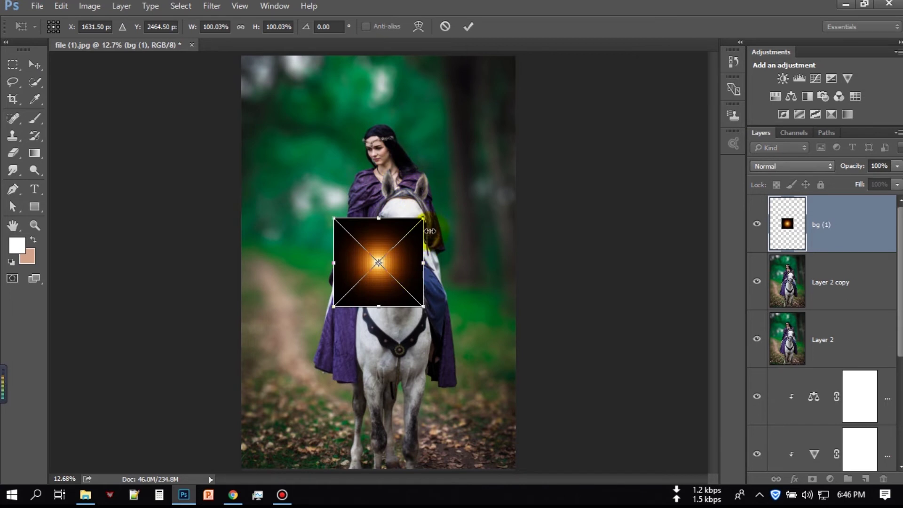
Scale the glow to about 236%, move it top-left and set its blend mode to Screen.
left_click_drag(425, 221, 484, 157)
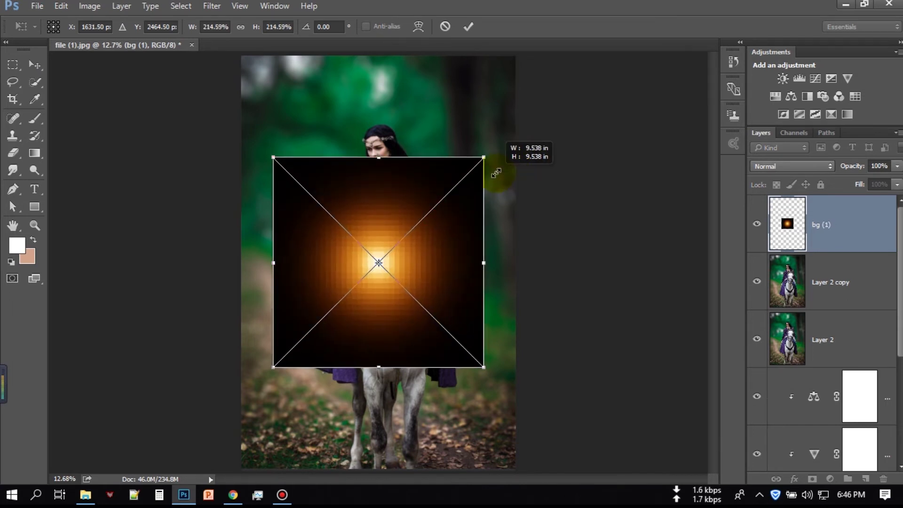
left_click_drag(442, 298, 355, 80)
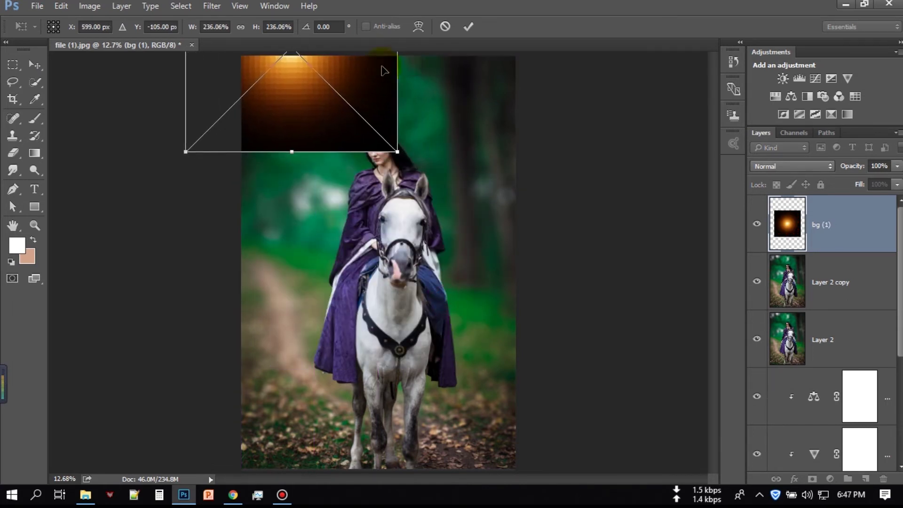
left_click(468, 26)
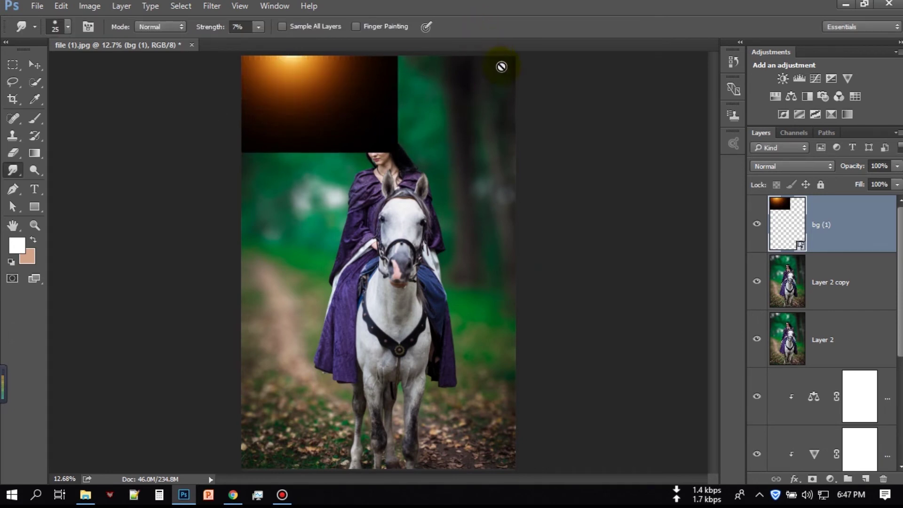
left_click(768, 167)
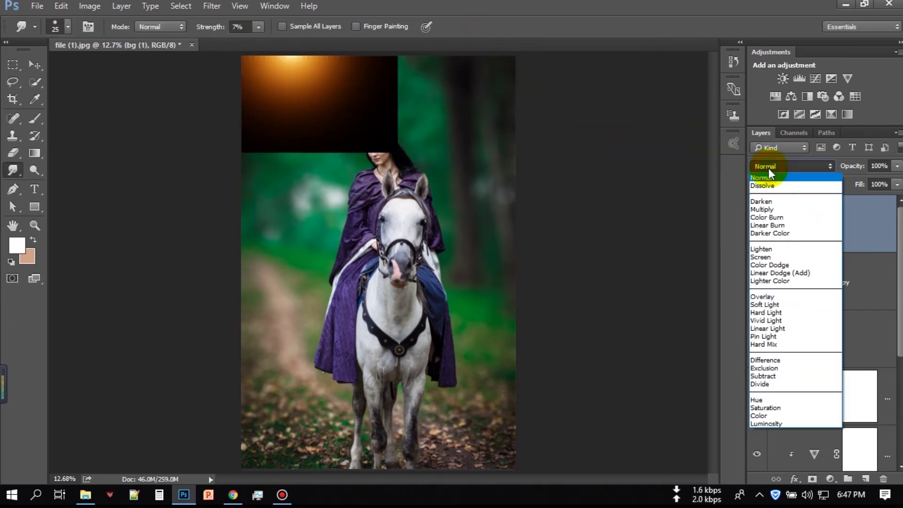
left_click(767, 257)
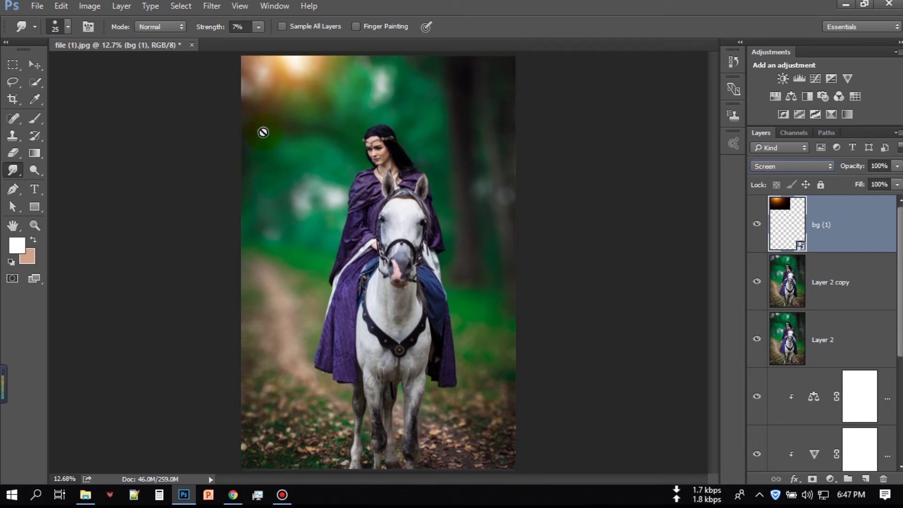
left_click(35, 65)
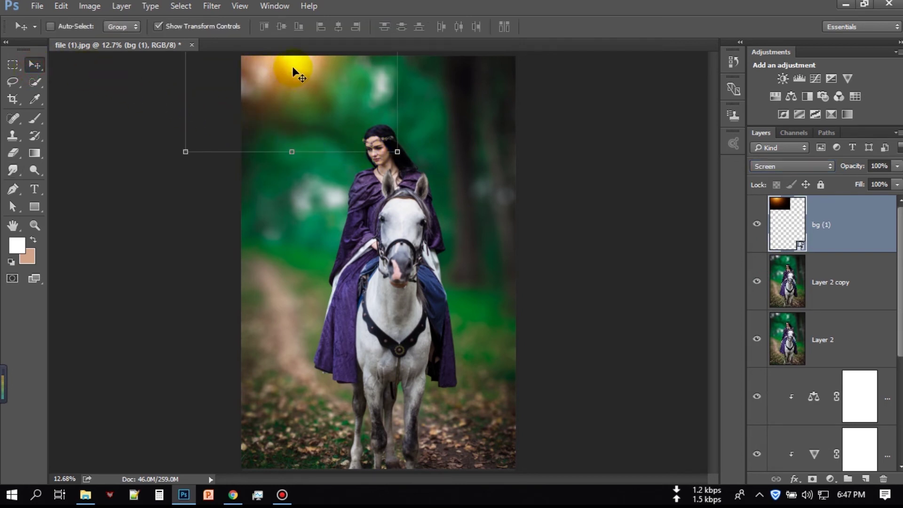
left_click_drag(289, 66, 289, 66)
Enlarge the glow to 262.61% using transform controls and add a new empty layer.
left_click(111, 92)
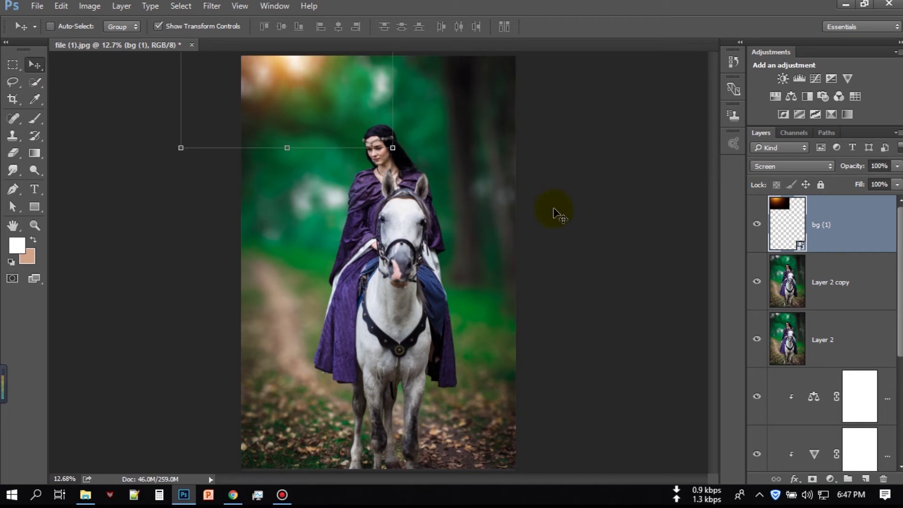
left_click(158, 26)
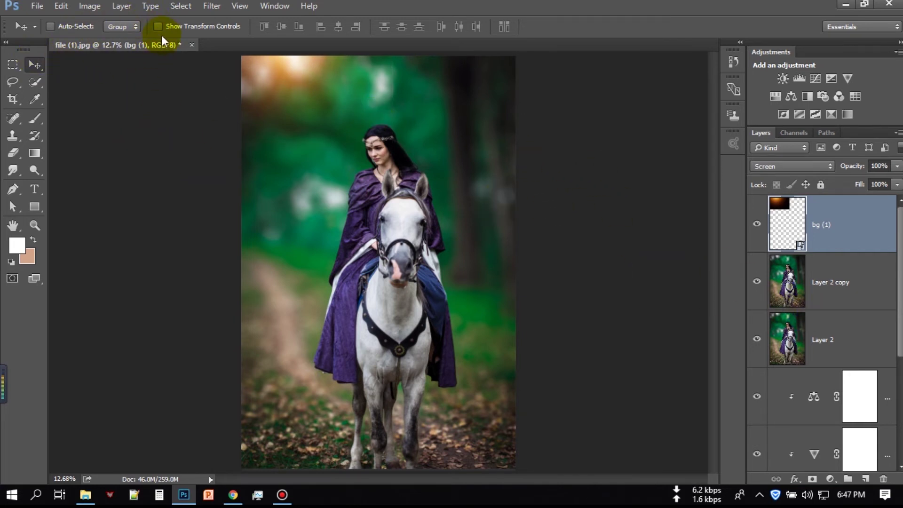
left_click(158, 25)
mouse_move(287, 147)
left_mouse_down()
mouse_move(395, 148)
mouse_move(365, 96)
left_mouse_up()
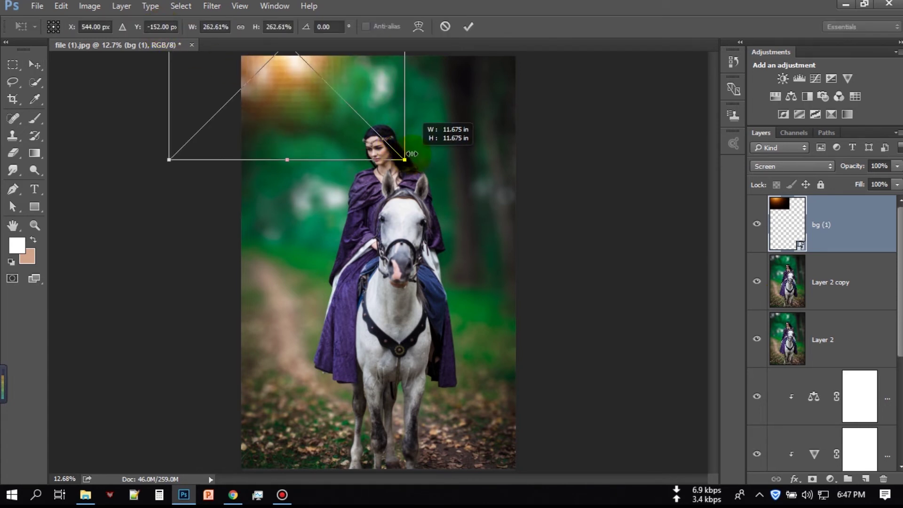
left_click_drag(364, 97, 366, 93)
left_click(470, 28)
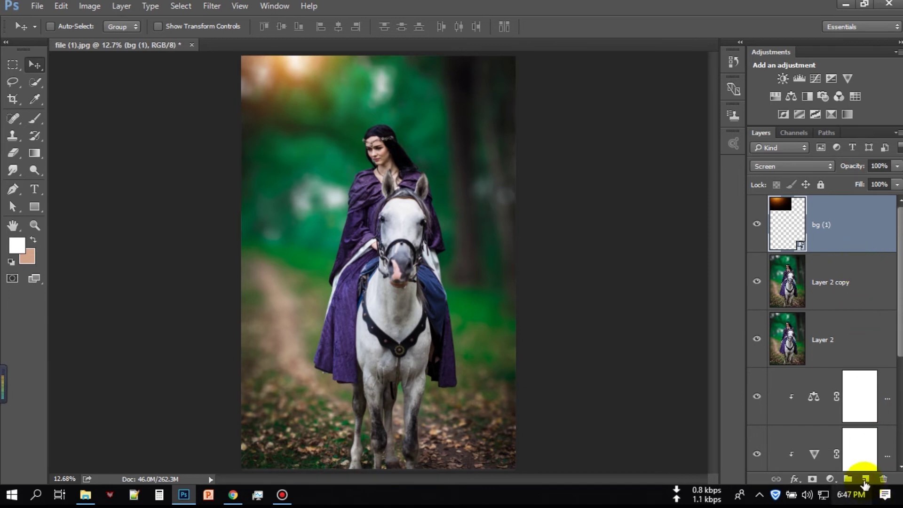
left_click(864, 478)
Fill Layer 3 with a merged copy of the visible image using Image > Apply Image.
left_click(91, 7)
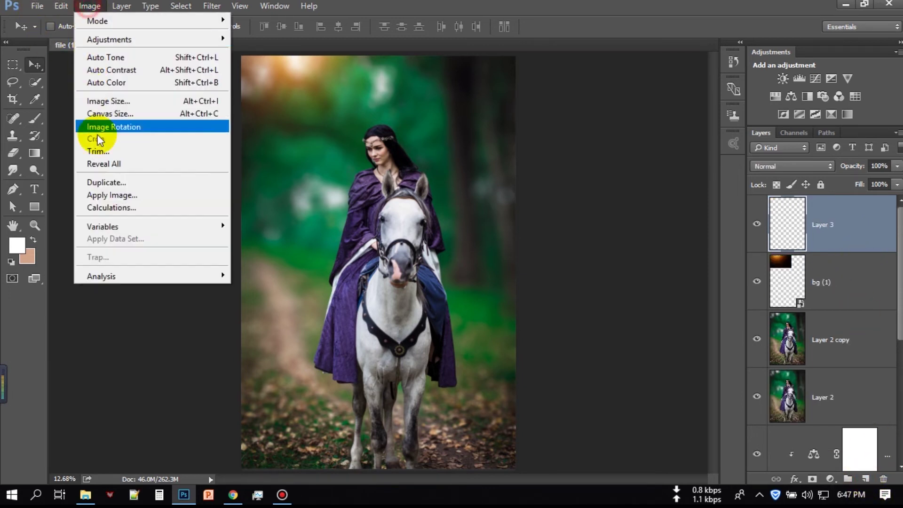
left_click(116, 196)
left_click(570, 130)
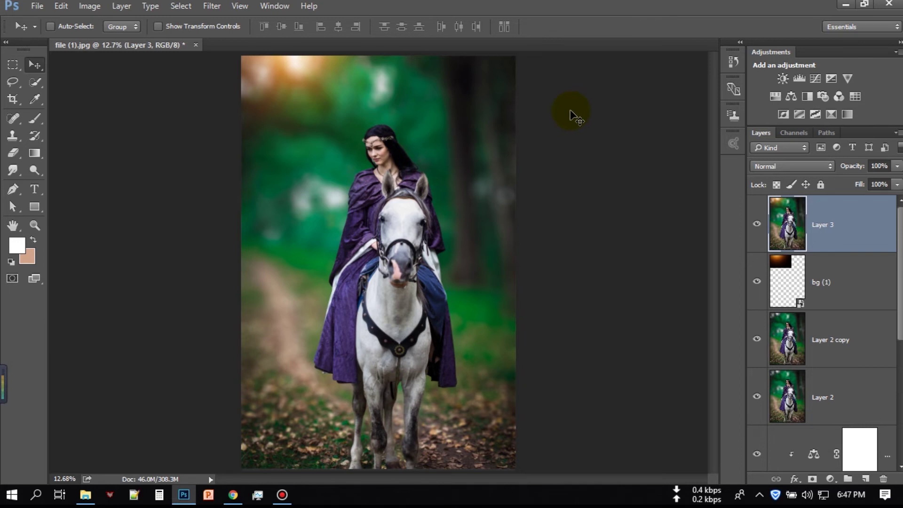
left_click(211, 6)
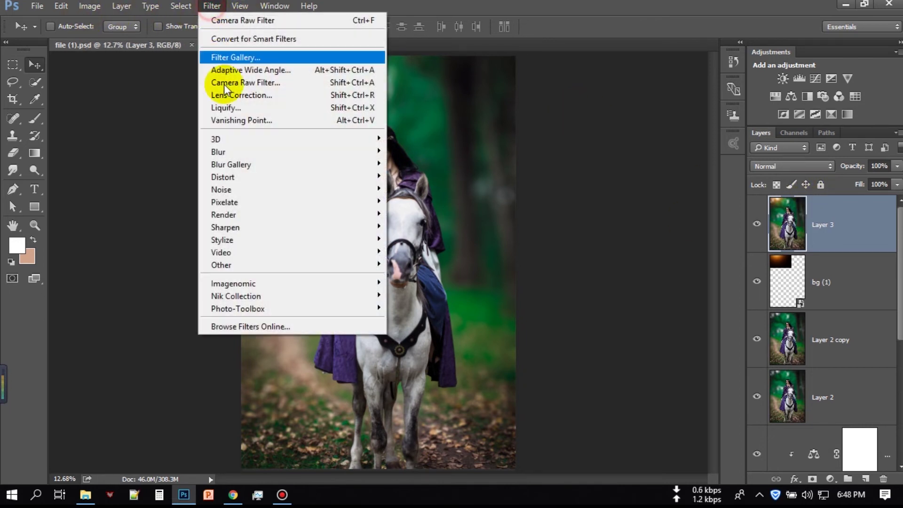
mouse_move(234, 284)
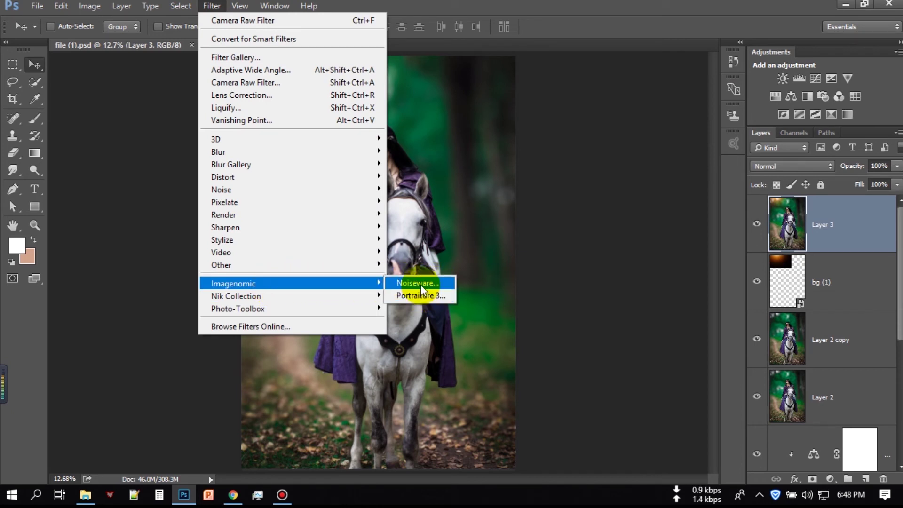
Apply Imagenomic Noiseware with the Portrait preset to Layer 3.
left_click(420, 284)
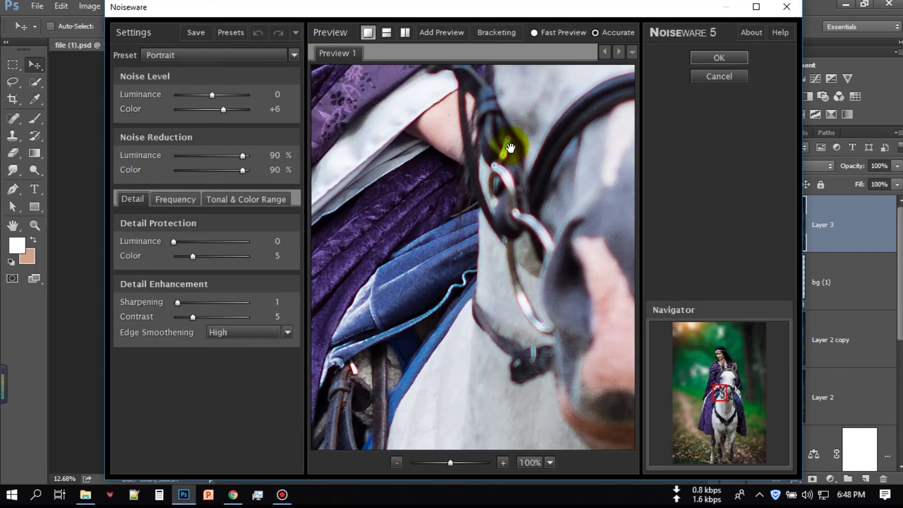
left_click_drag(483, 101, 474, 413)
left_click_drag(508, 165, 516, 317)
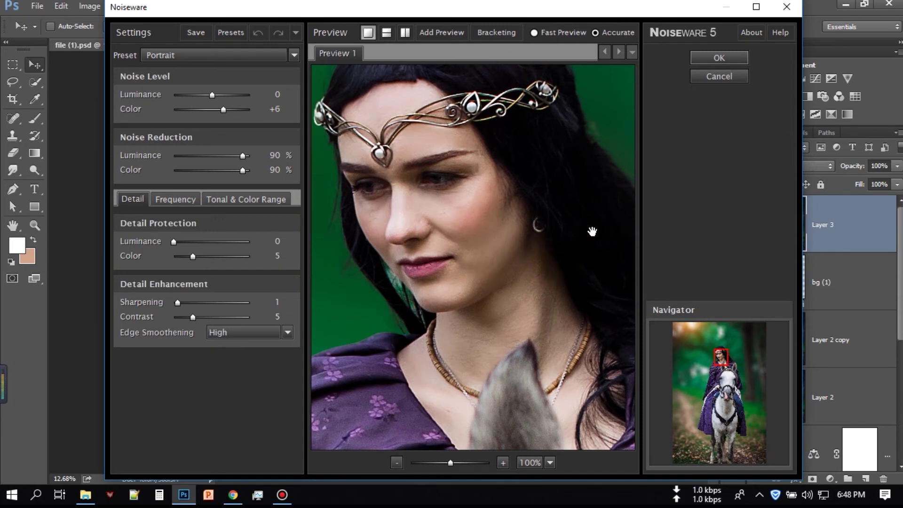
left_click(715, 58)
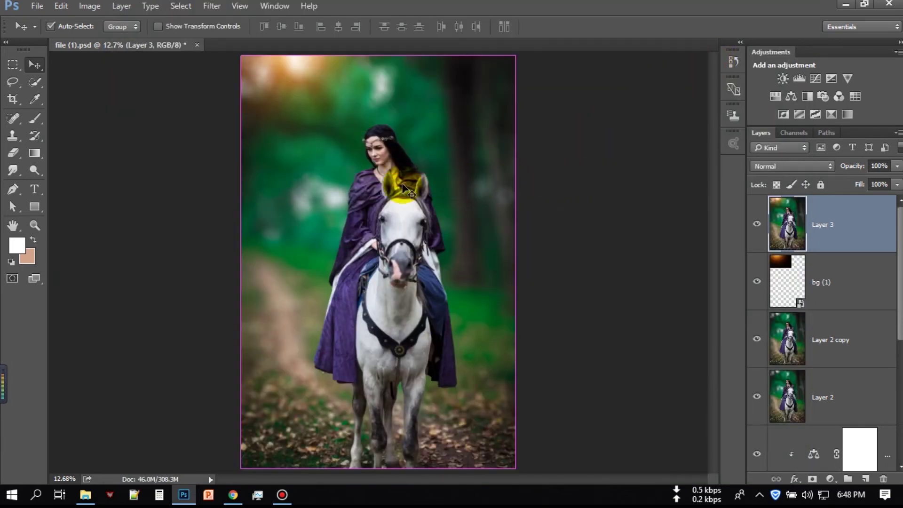
Zoom in and toggle Layer 3's visibility to compare before and after noise reduction.
key("ctrl+plus")
scroll(376, 193, "up", 2)
scroll(369, 232, "up", 3)
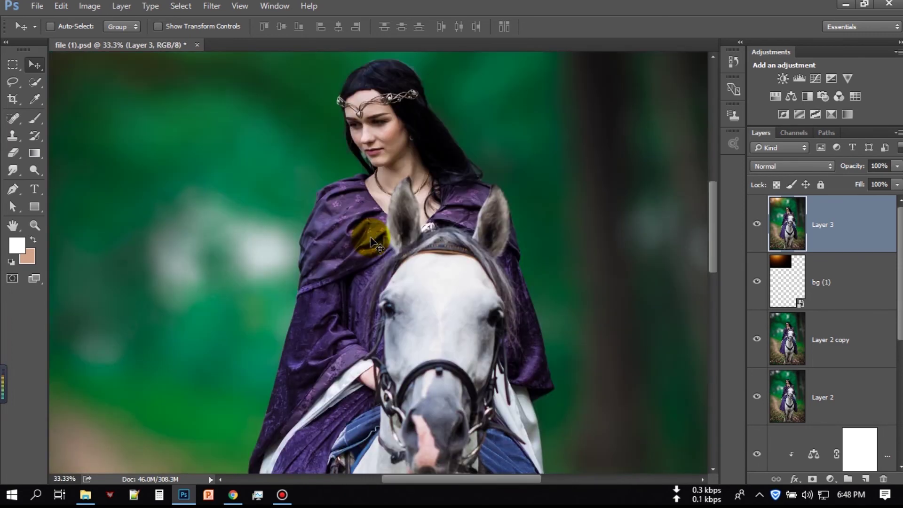
scroll(377, 233, "up", 1)
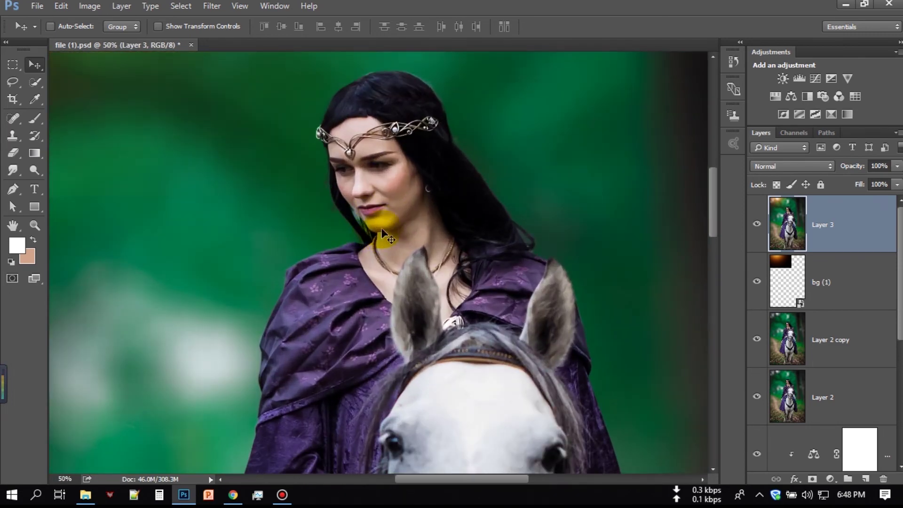
left_click(757, 224)
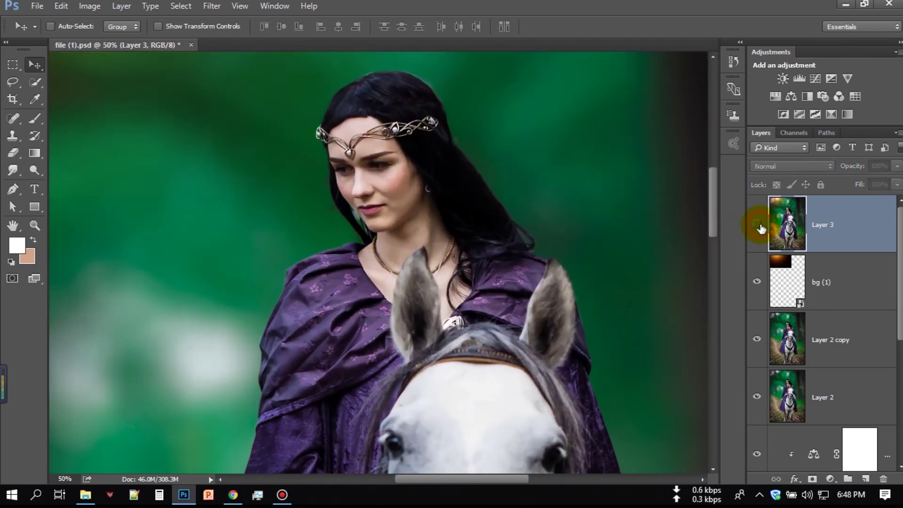
left_click(757, 224)
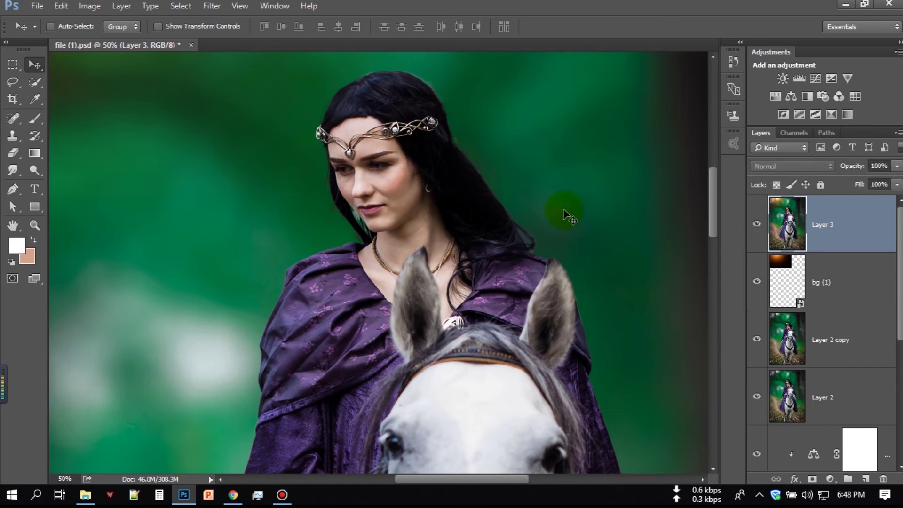
left_click(209, 7)
mouse_move(233, 283)
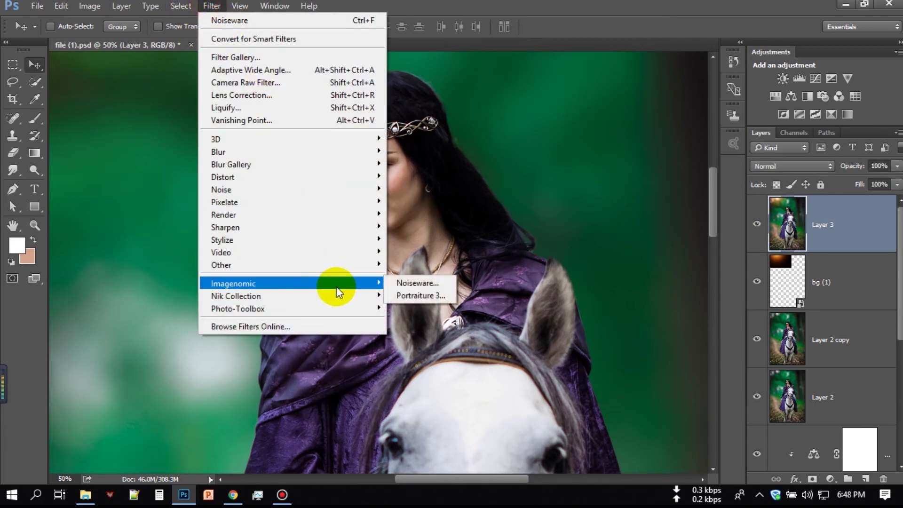
Run Portraiture 3 at 50% preview zoom, outputting the smoothed skin to a new layer.
left_click(415, 296)
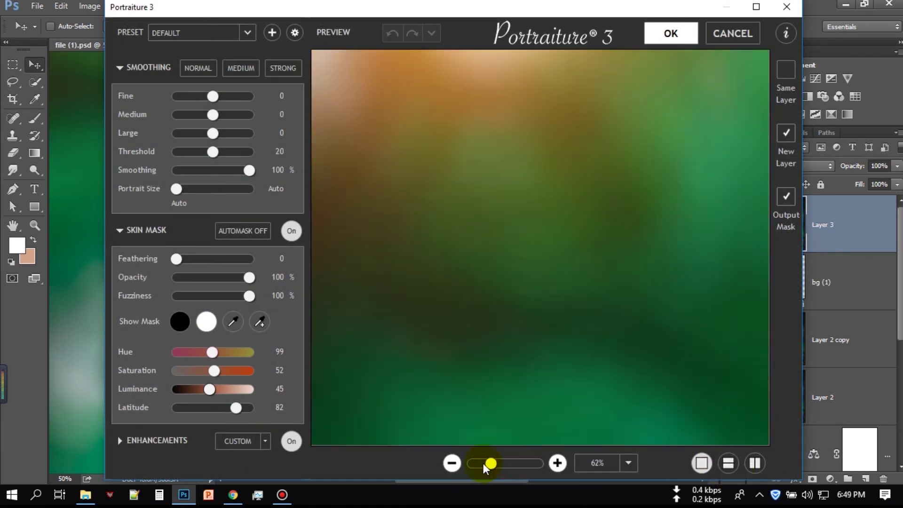
left_click_drag(503, 464, 471, 464)
left_click(628, 463)
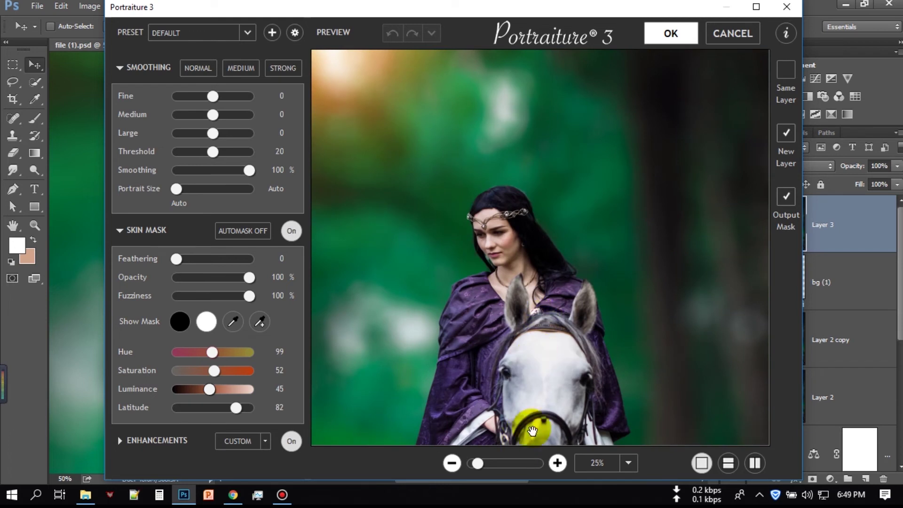
left_click(628, 463)
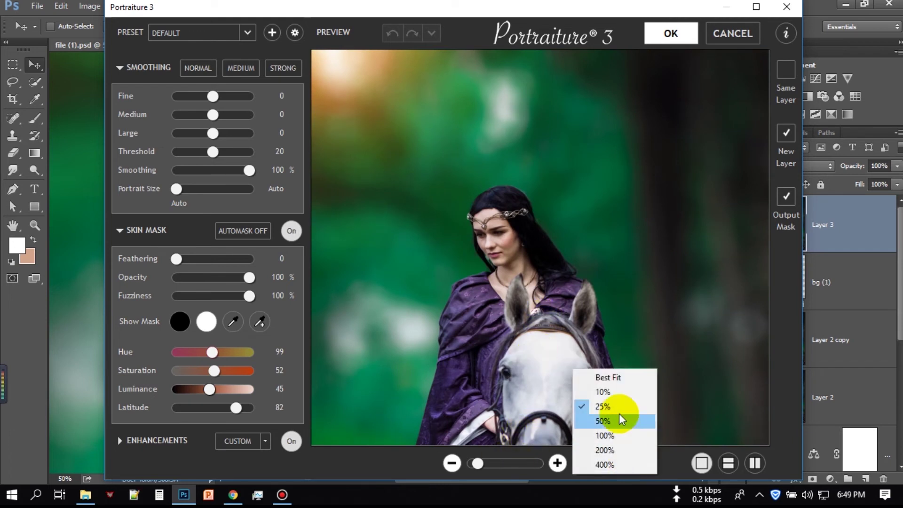
left_click(611, 421)
left_click_drag(440, 280, 476, 258)
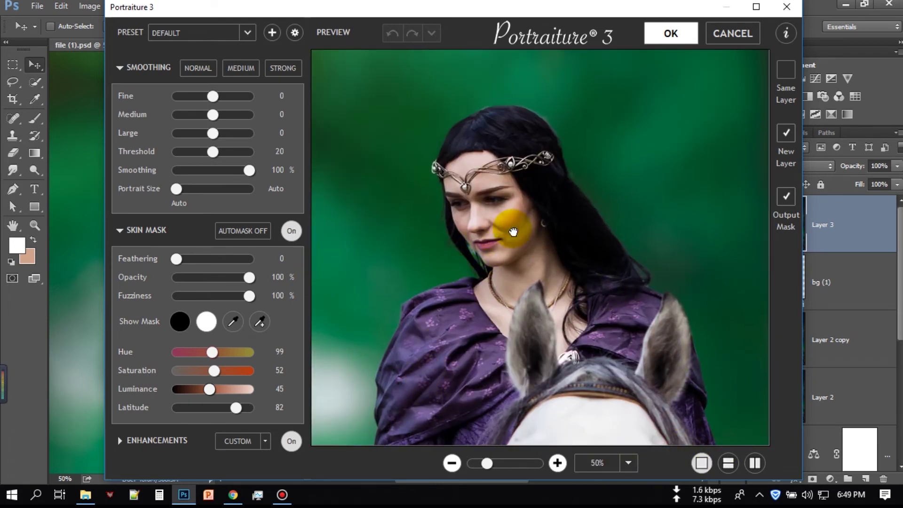
left_click(672, 34)
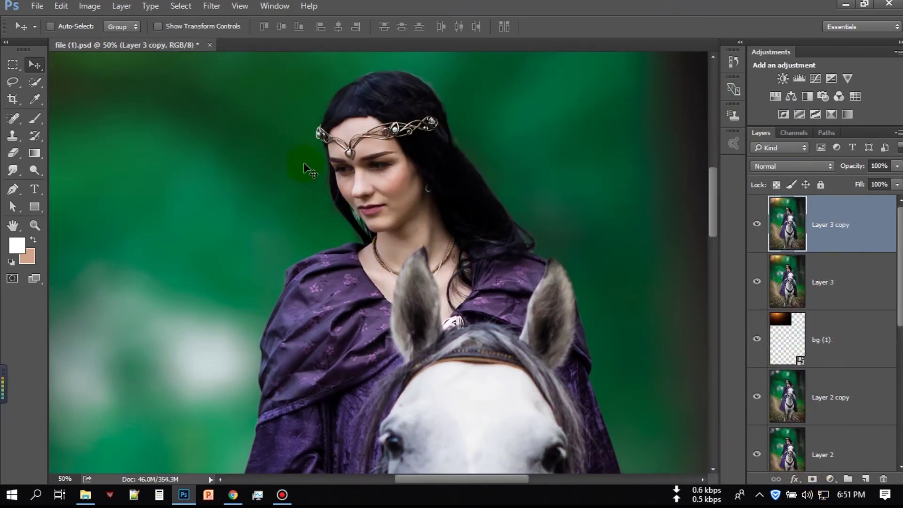
Add a layer mask to Layer 3 copy and paint black over the cheek and eye.
left_click(810, 479)
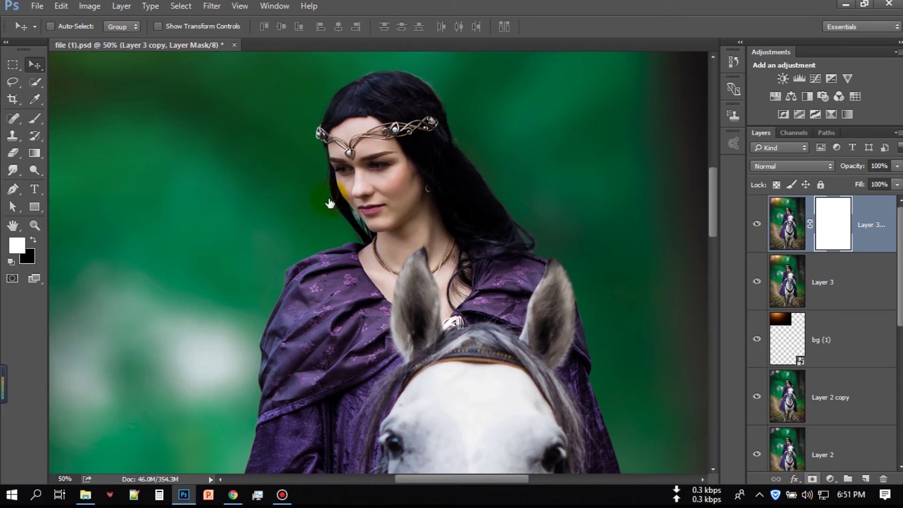
left_click(43, 118)
left_click(34, 240)
key("bracketleft")
key("bracketleft")
key("bracketleft")
key("bracketleft")
key("bracketleft")
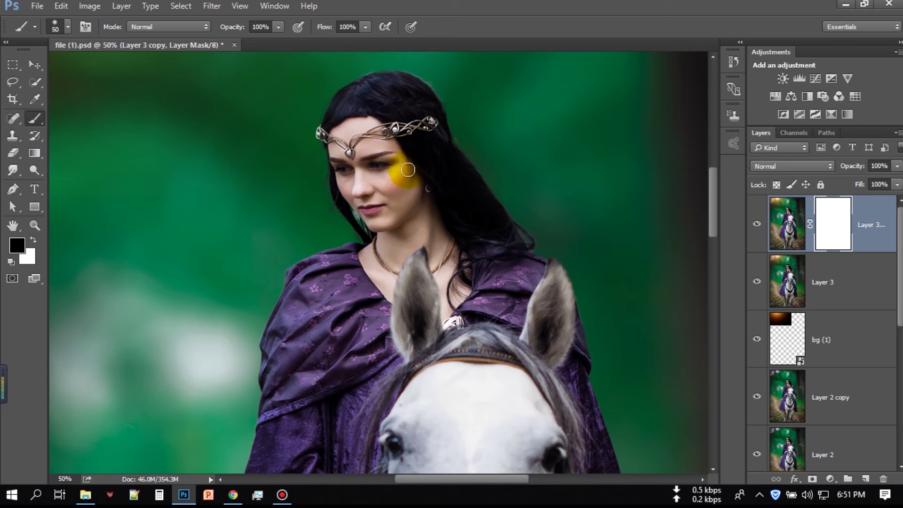
left_click_drag(408, 170, 375, 173)
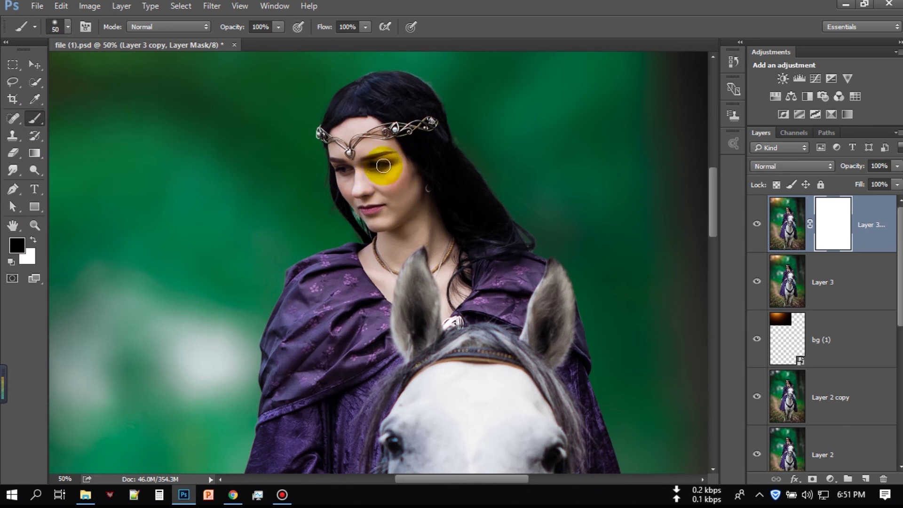
Zoom in on the face and refine the mask around the chin, tiara, hair strand and necklace.
key("ctrl+plus")
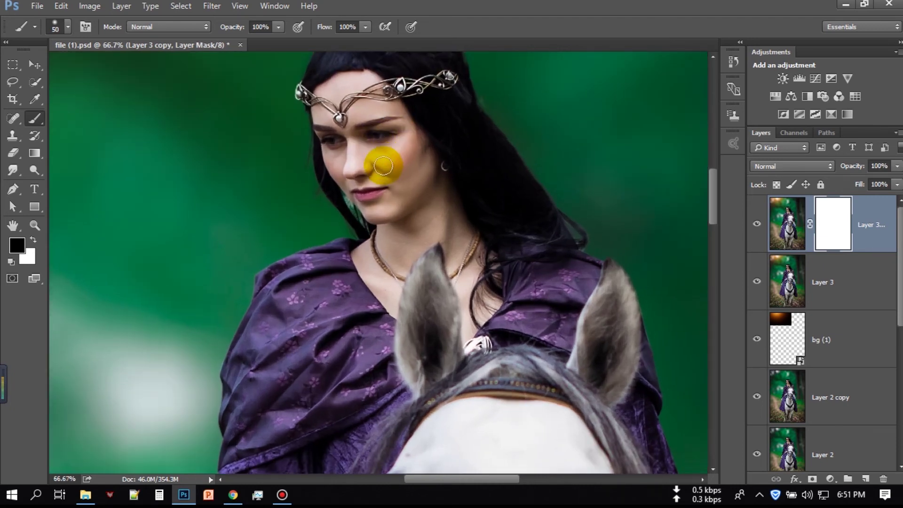
scroll(385, 167, "up", 3)
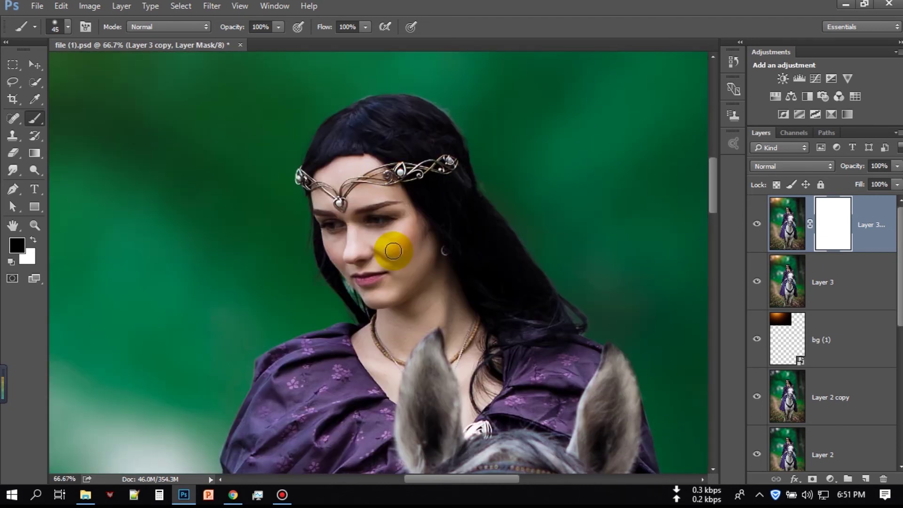
mouse_move(393, 251)
left_mouse_down()
mouse_move(386, 220)
mouse_move(386, 291)
left_mouse_up()
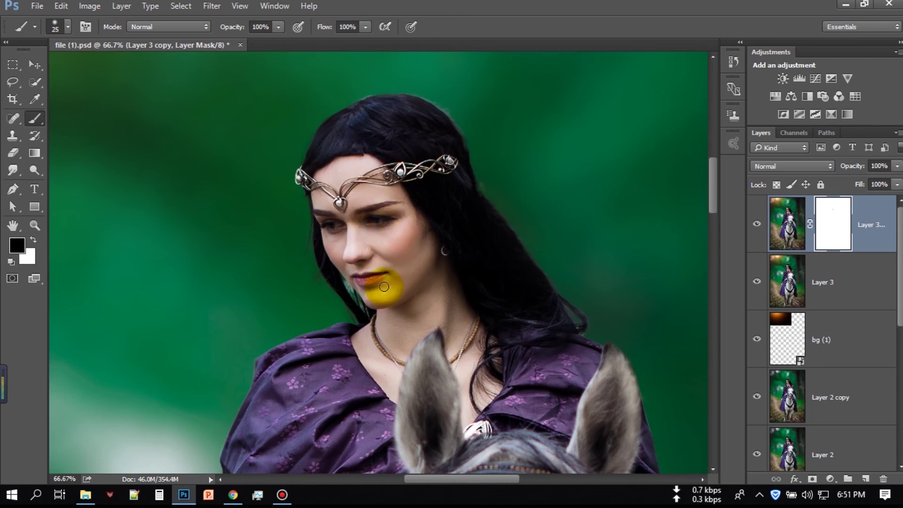
left_click_drag(384, 287, 443, 252)
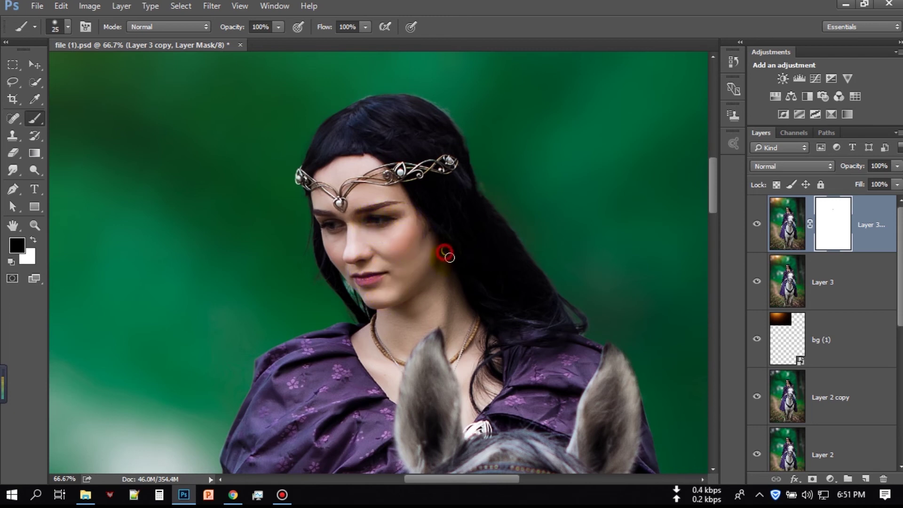
left_click_drag(399, 173, 292, 168)
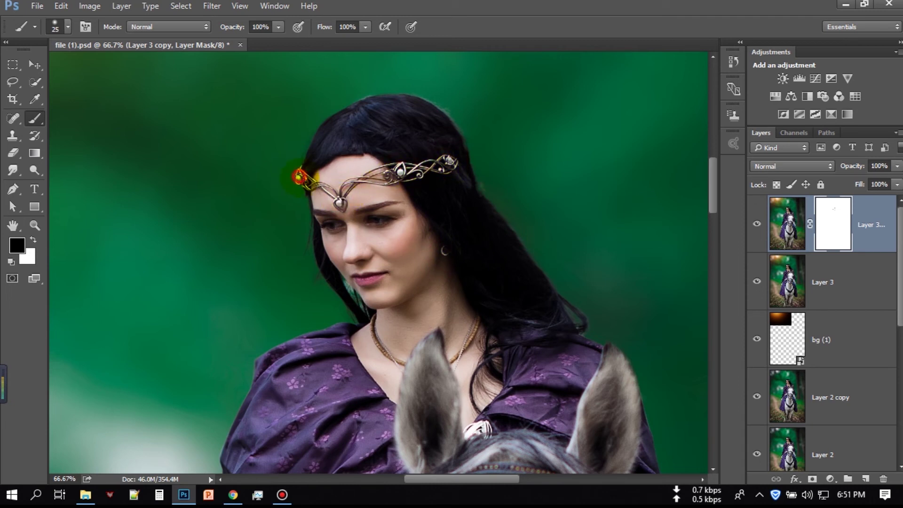
left_click_drag(472, 329, 446, 365)
left_click_drag(372, 327, 396, 358)
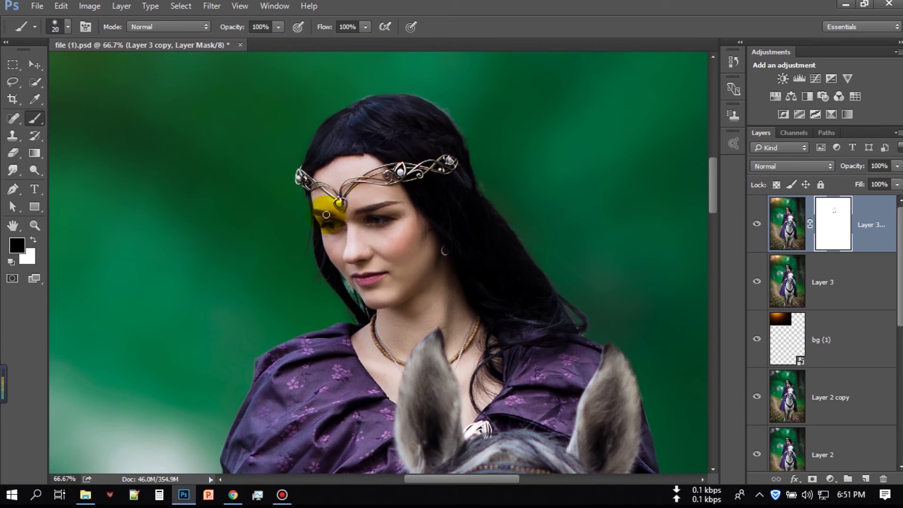
Mask the smoothing off the shoulder, neck and horse's head, then add an empty Layer 4.
scroll(331, 221, "up", 3)
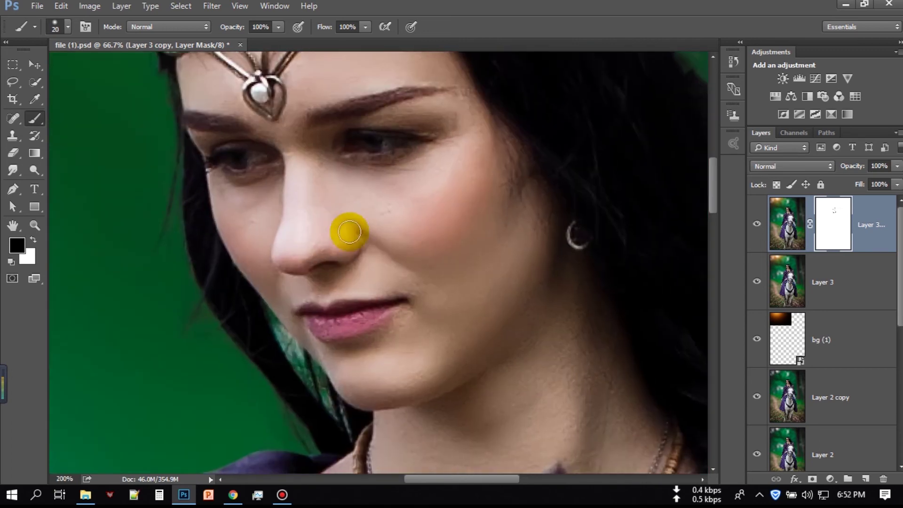
scroll(292, 232, "up", 2)
scroll(464, 306, "up", 2)
left_click_drag(464, 307, 433, 264)
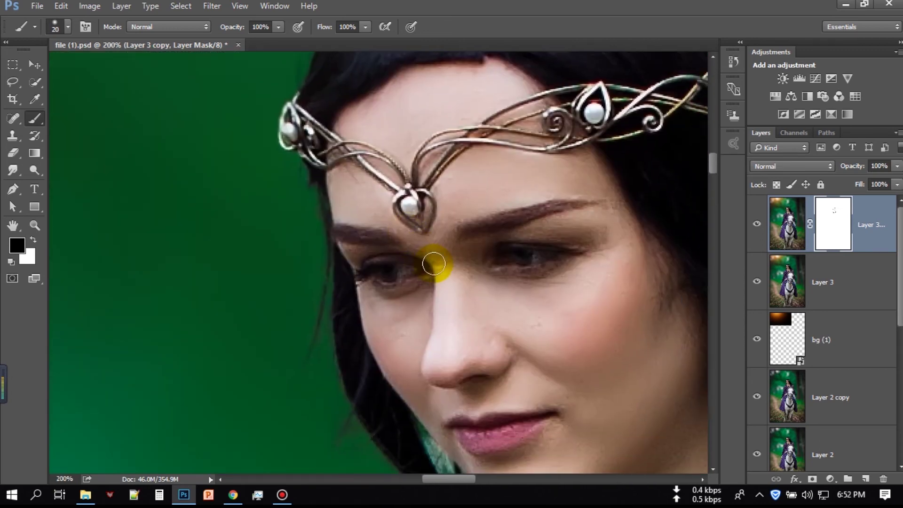
key("ctrl+0")
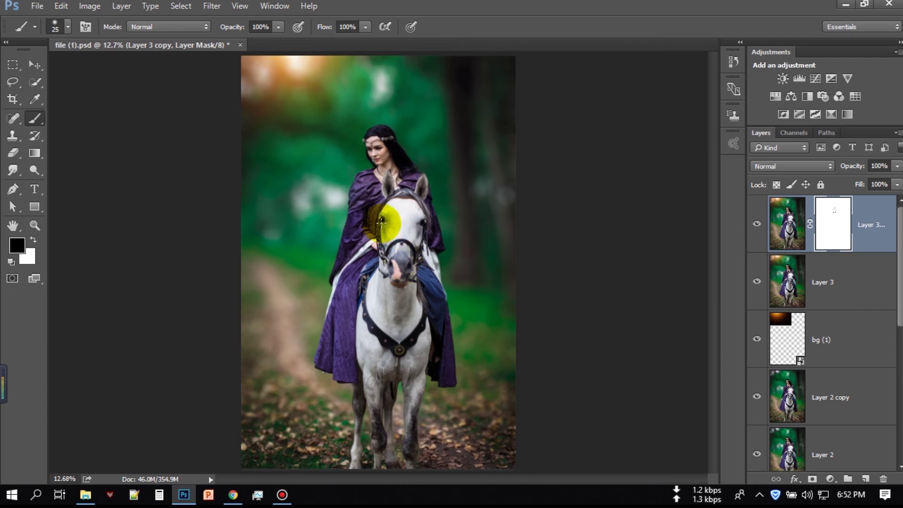
key("bracketright")
key("bracketright")
key("bracketright")
left_click_drag(368, 184, 390, 183)
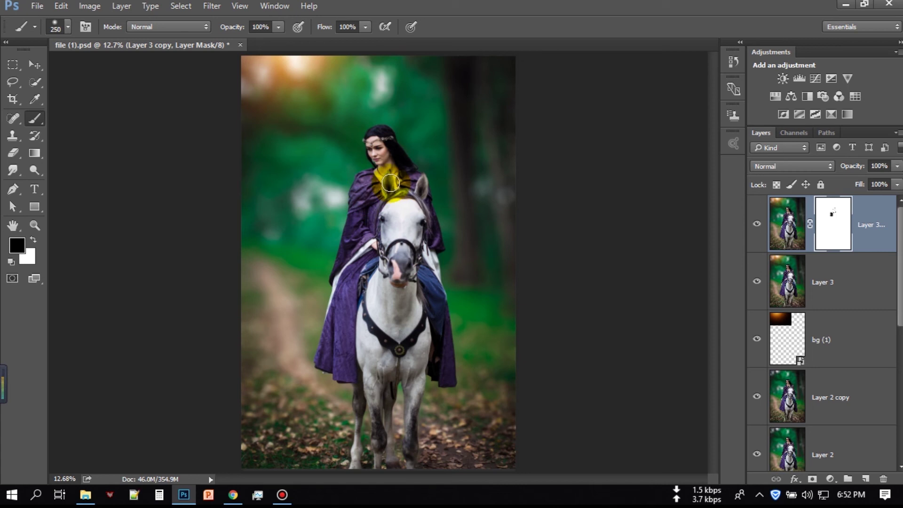
left_click_drag(387, 189, 396, 186)
mouse_move(416, 210)
left_mouse_down()
mouse_move(424, 211)
mouse_move(400, 240)
mouse_move(413, 312)
mouse_move(377, 332)
mouse_move(362, 282)
mouse_move(403, 384)
mouse_move(439, 346)
mouse_move(334, 298)
mouse_move(430, 310)
left_mouse_up()
key("bracketright")
key("bracketright")
key("bracketright")
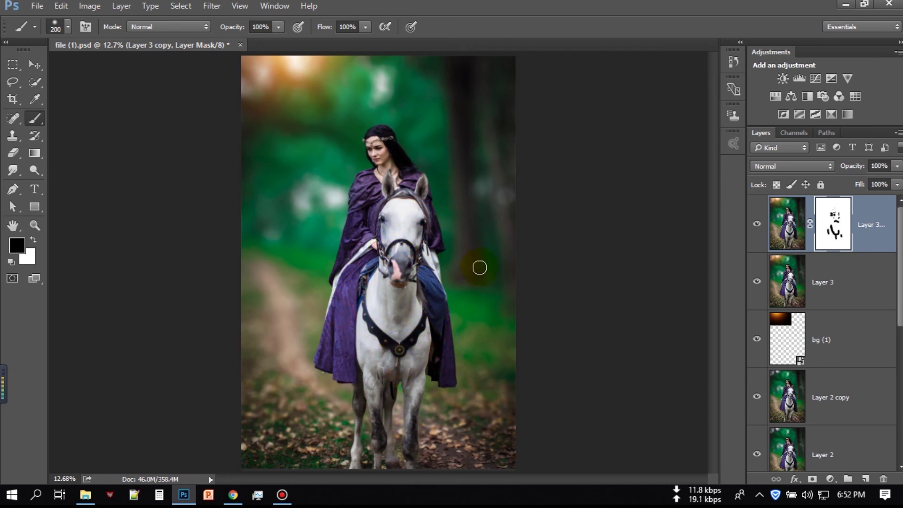
left_click(874, 478)
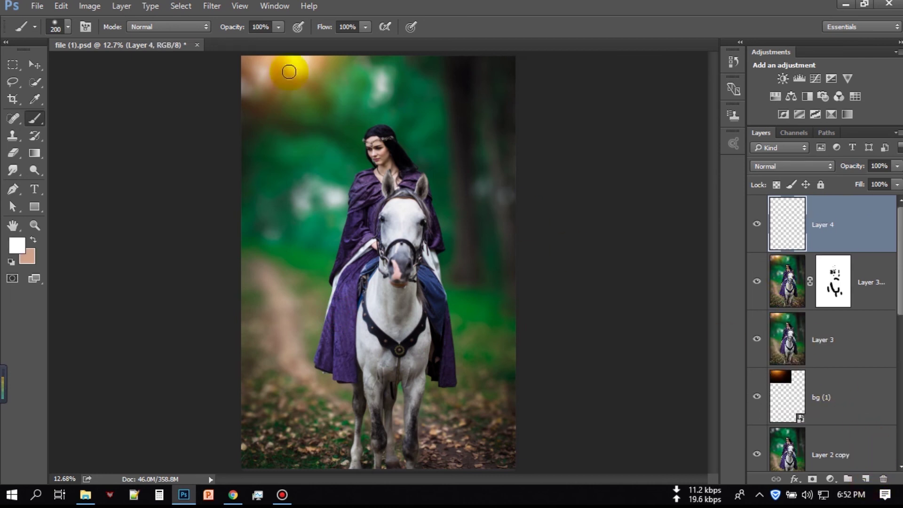
Fill Layer 4 with a merged copy of the image via Apply Image (Multiply, 100%).
left_click(90, 5)
left_click(148, 197)
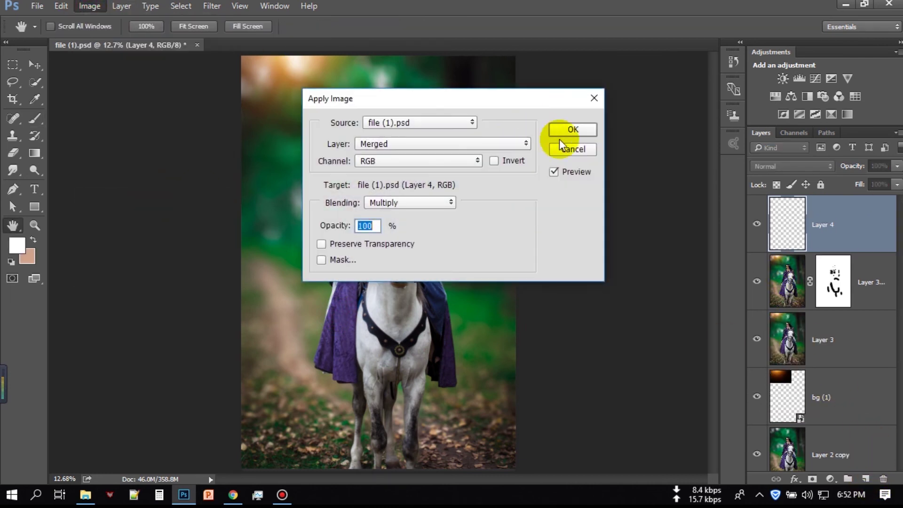
left_click(567, 126)
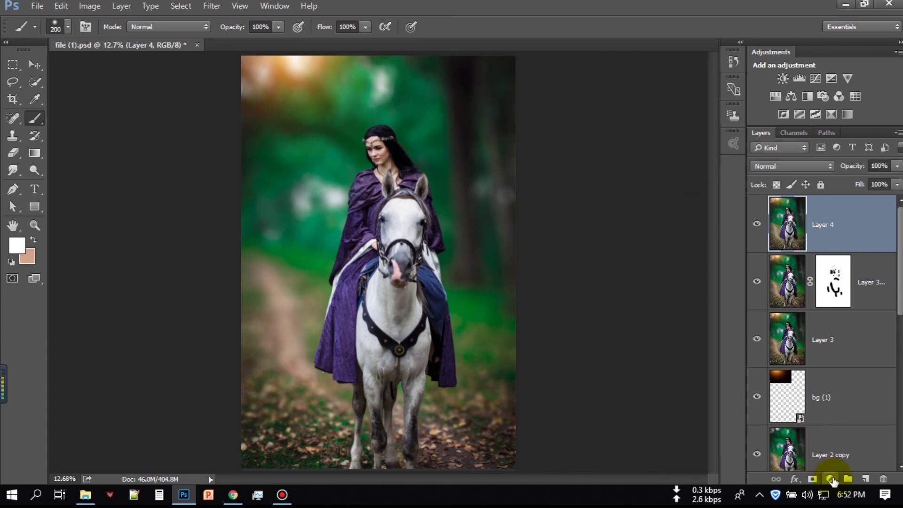
Add a white inside Stroke effect to Layer 4 as a border.
left_click(794, 478)
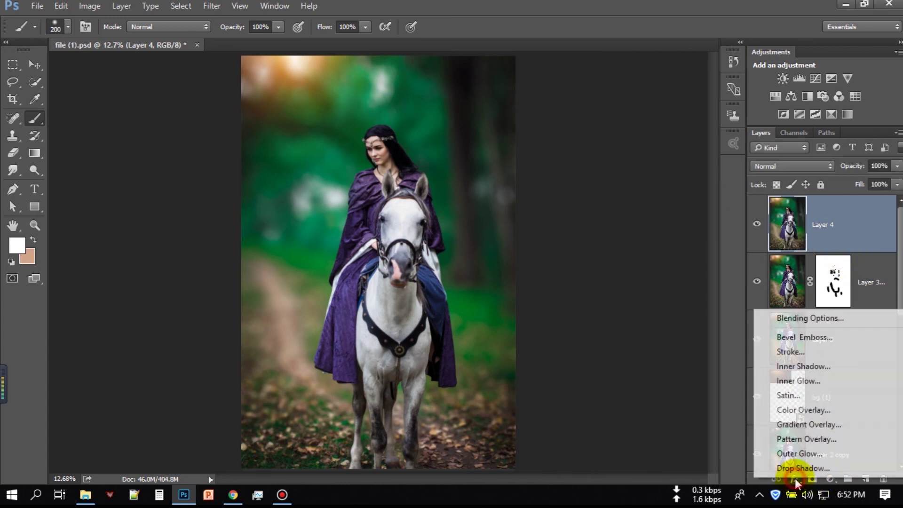
left_click(805, 351)
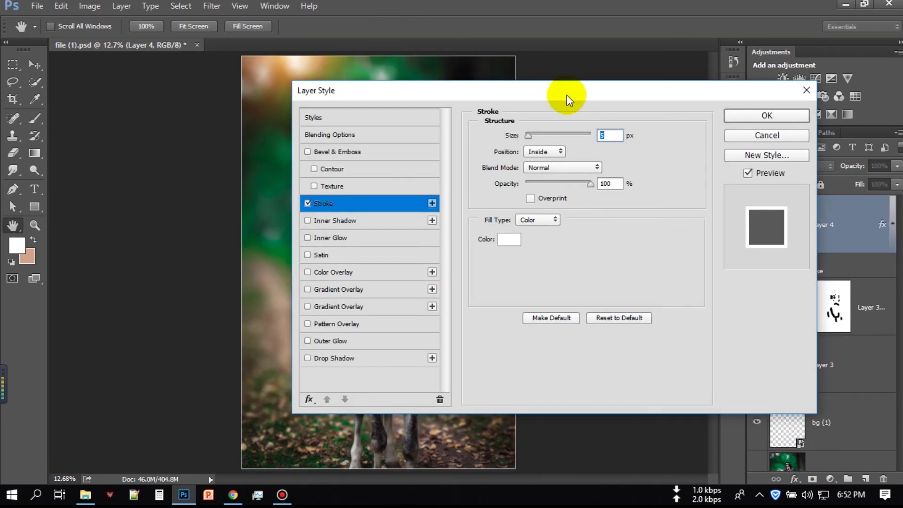
left_click_drag(566, 95, 634, 161)
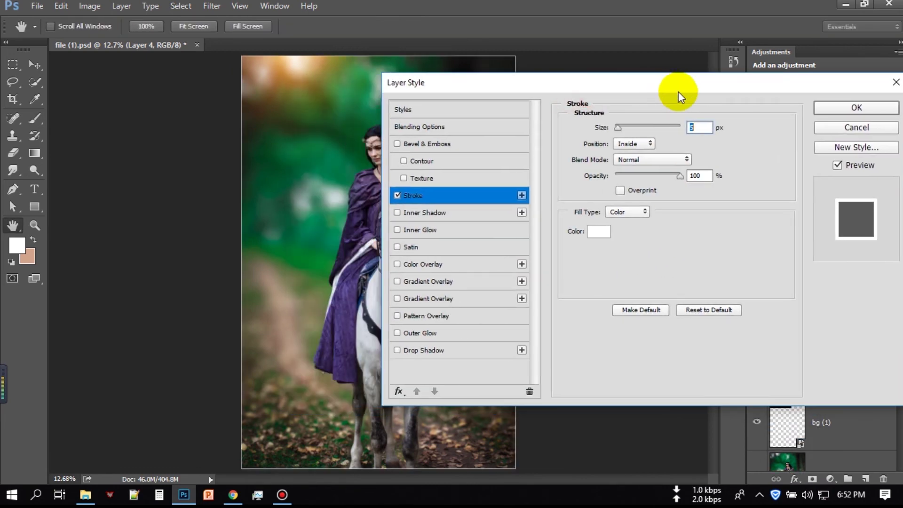
left_click(855, 181)
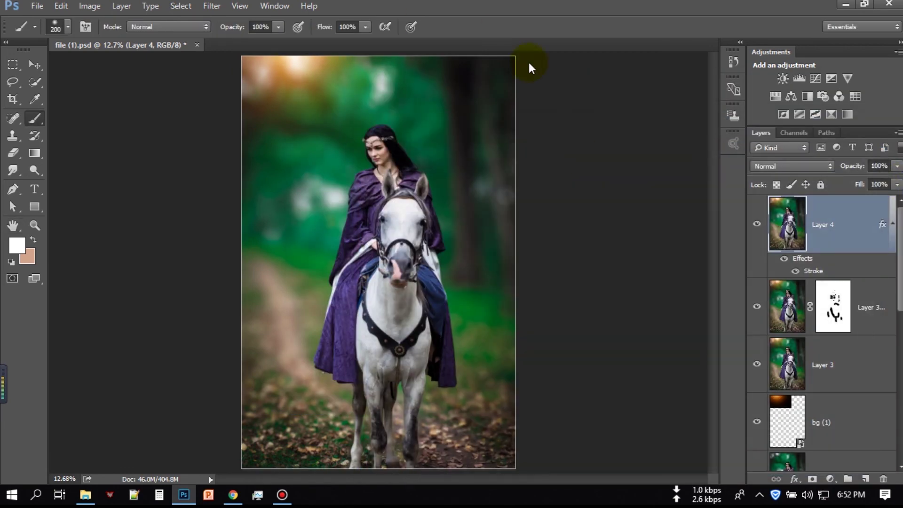
Place Linked the S.png file from the LOgo > Signature Logo folder.
left_click(38, 6)
left_click(81, 257)
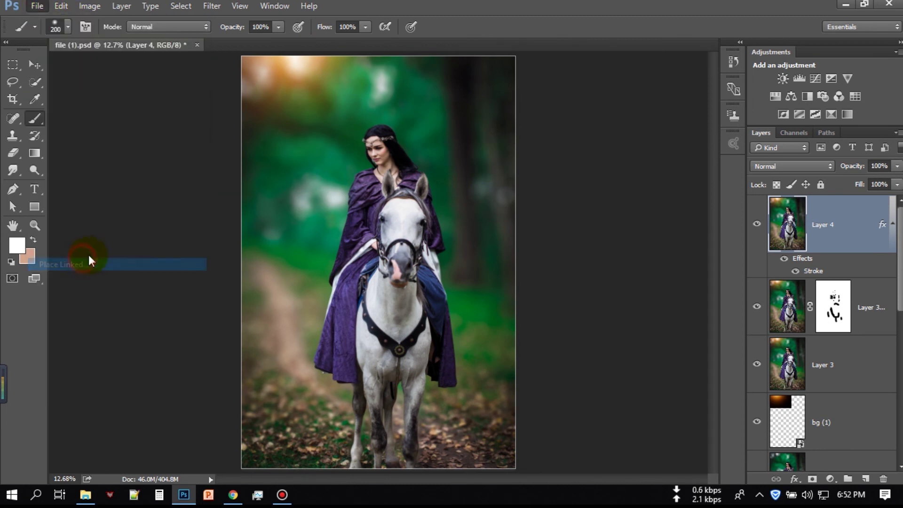
scroll(59, 220, "down", 1)
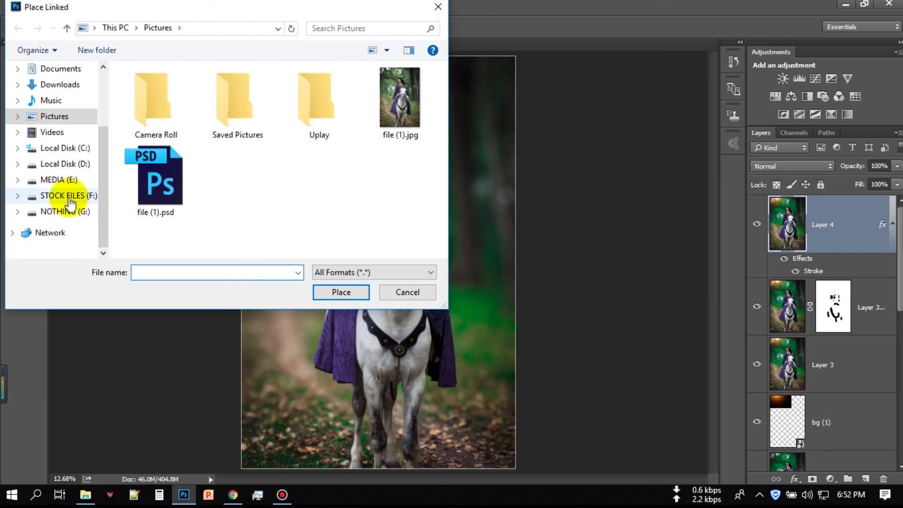
double_click(185, 241)
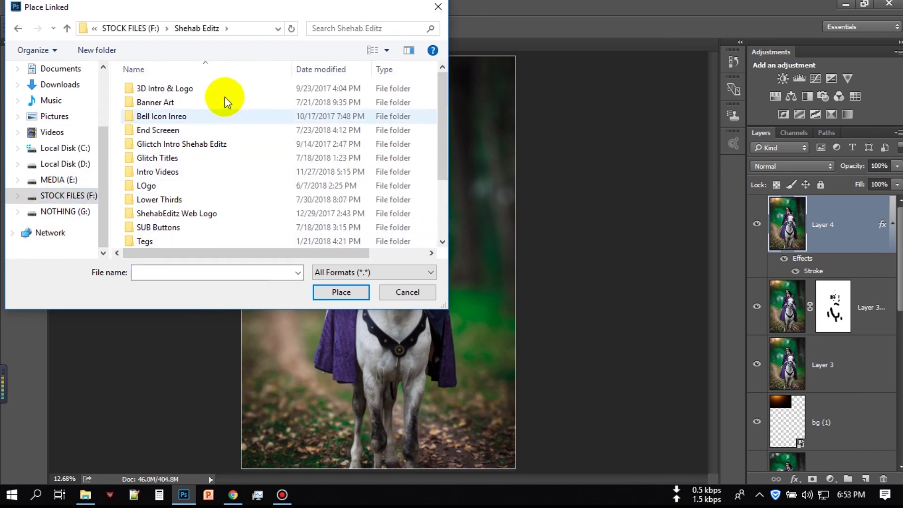
left_click(164, 187)
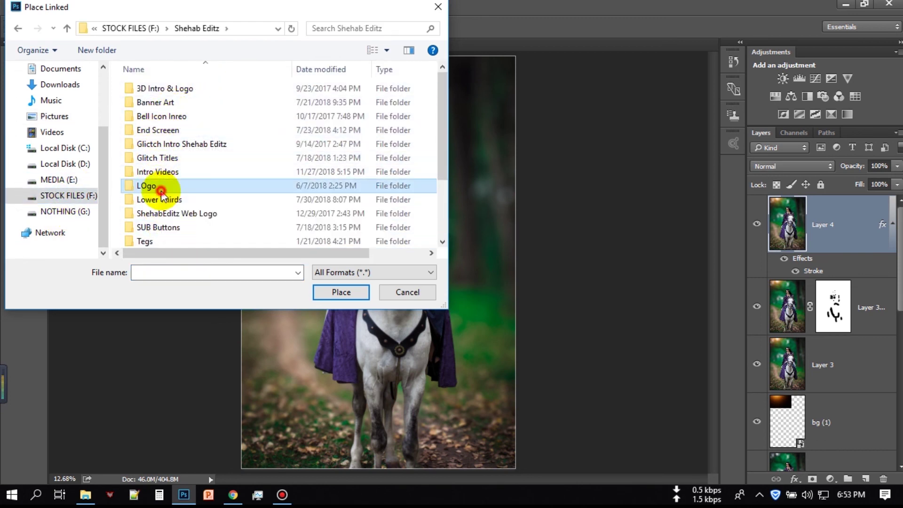
double_click(165, 188)
double_click(388, 106)
left_click(170, 107)
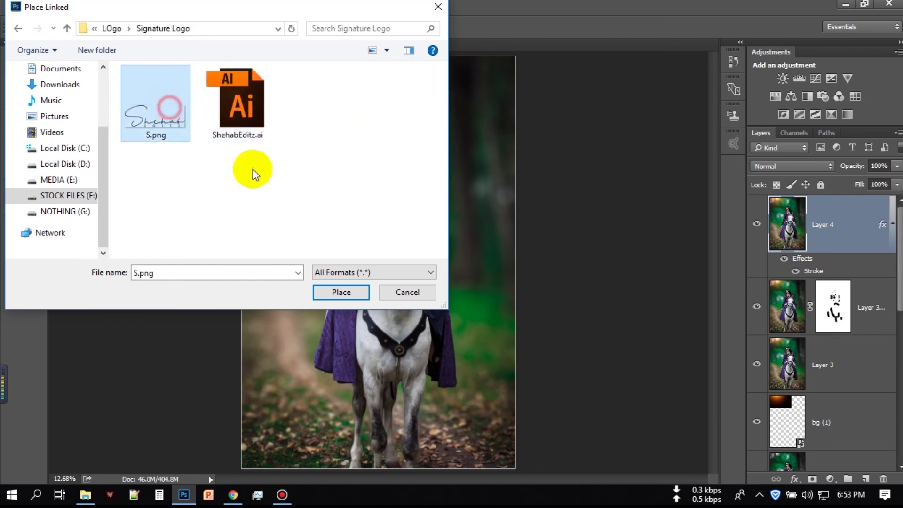
left_click(349, 293)
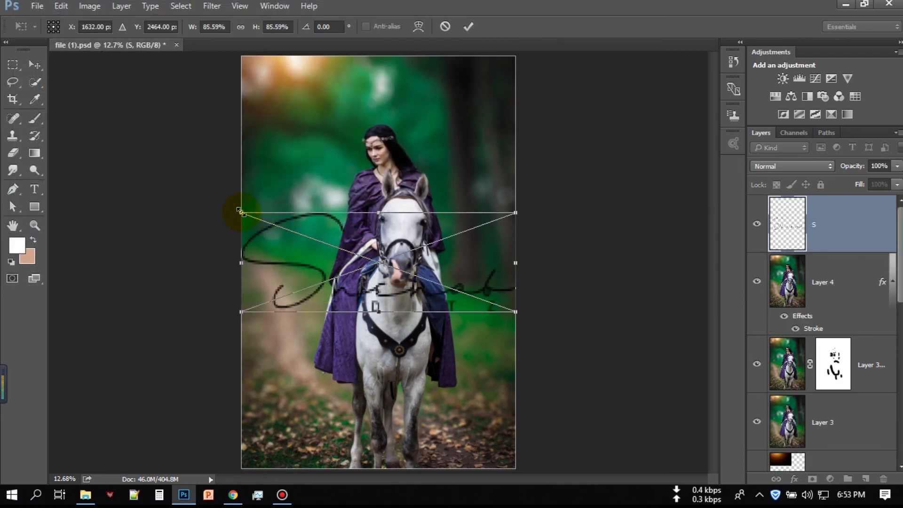
Scale the signature to about 15% and move it to the top-right corner.
left_click_drag(239, 210, 354, 255)
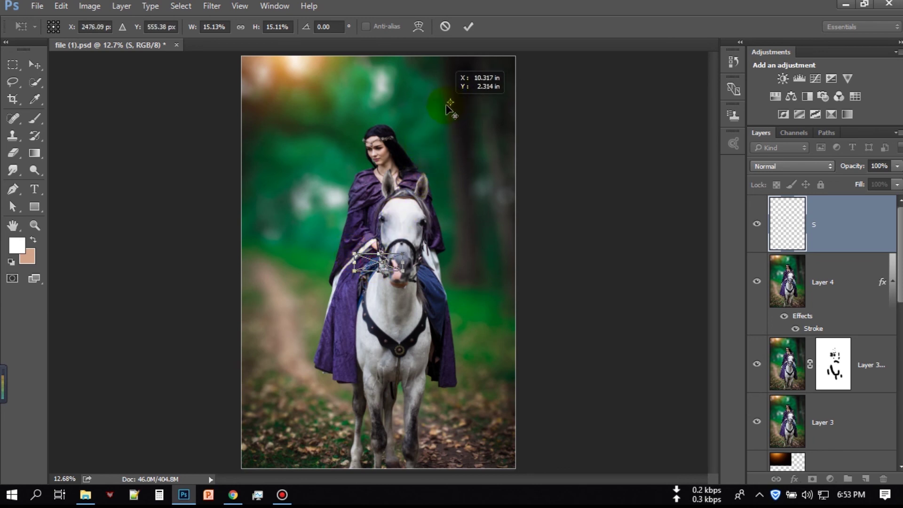
left_click(389, 270)
mouse_move(389, 269)
left_mouse_down()
mouse_move(375, 268)
mouse_move(388, 221)
mouse_move(477, 72)
left_mouse_up()
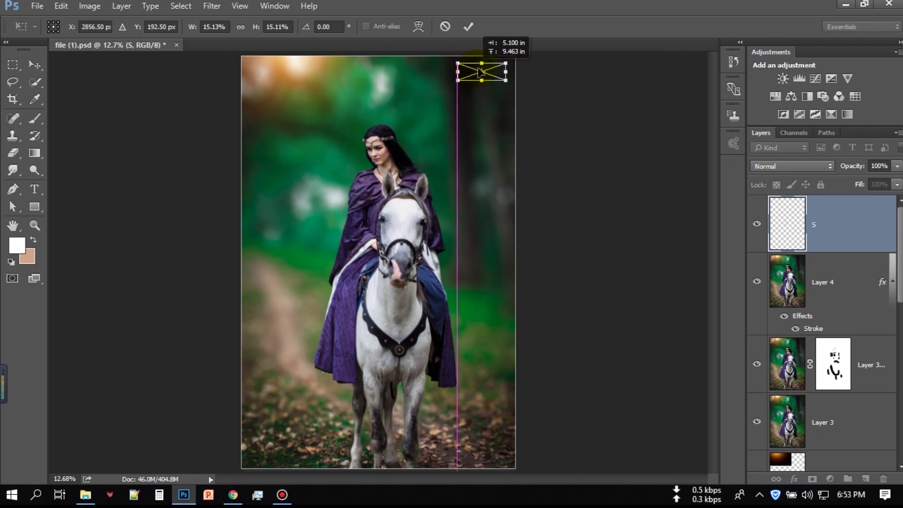
Commit the signature transform and turn it white with Hue/Saturation Lightness +100.
left_click(468, 26)
key("b")
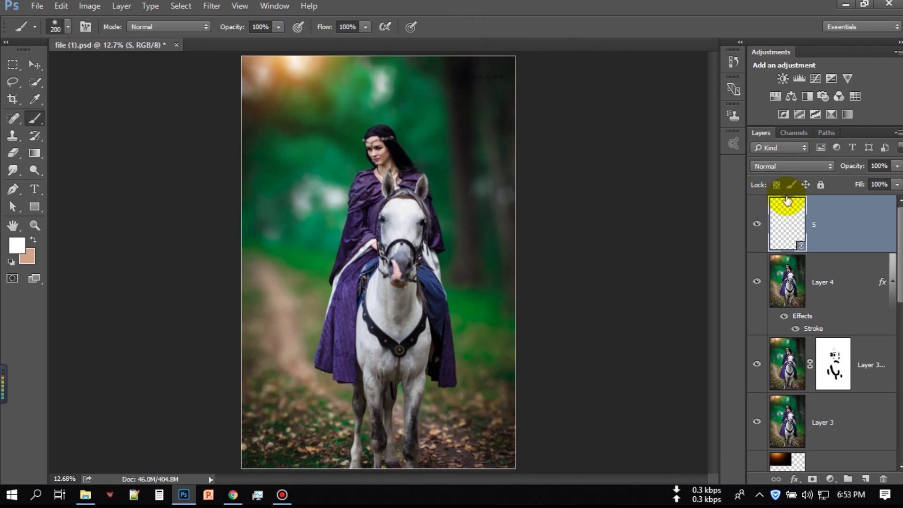
left_click(89, 5)
left_click(313, 104)
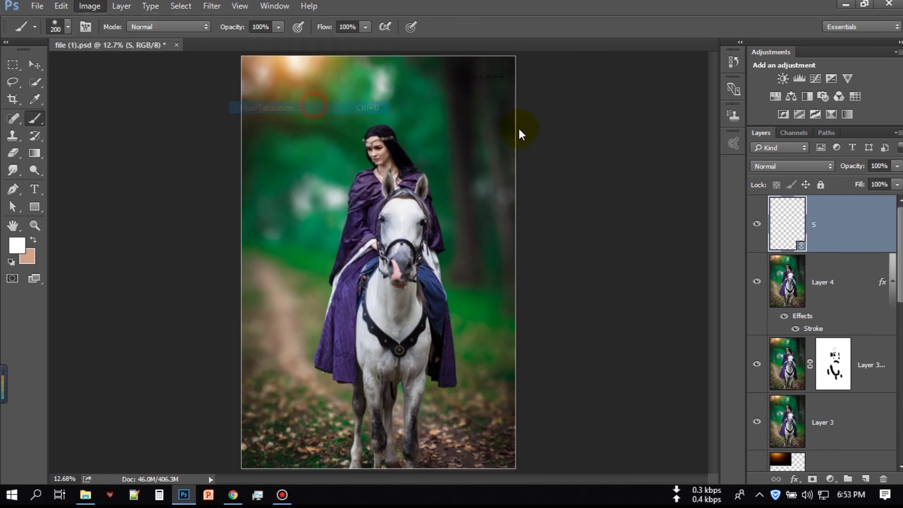
left_click_drag(424, 242, 556, 205)
left_click(570, 108)
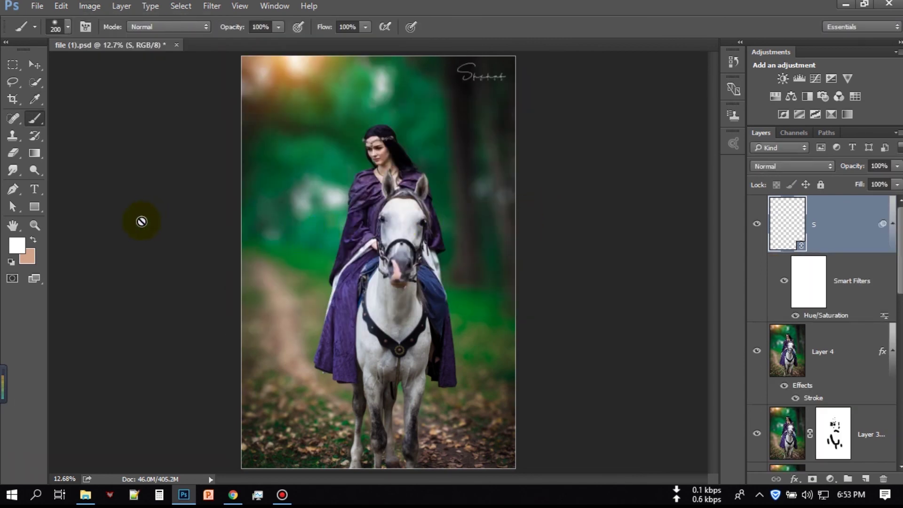
Toggle the signature's bounding box with the Move tool, then start File > Save As.
left_click(34, 64)
left_click(806, 221)
left_click(159, 30)
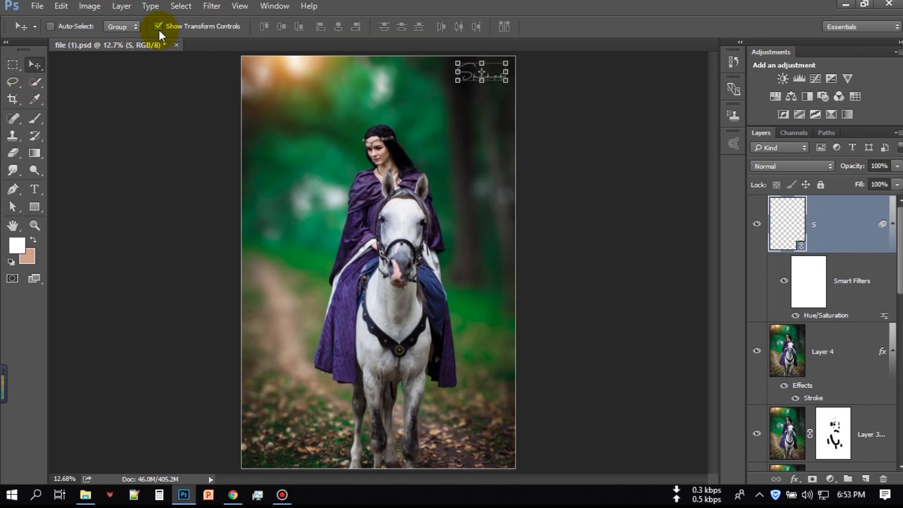
left_click(156, 27)
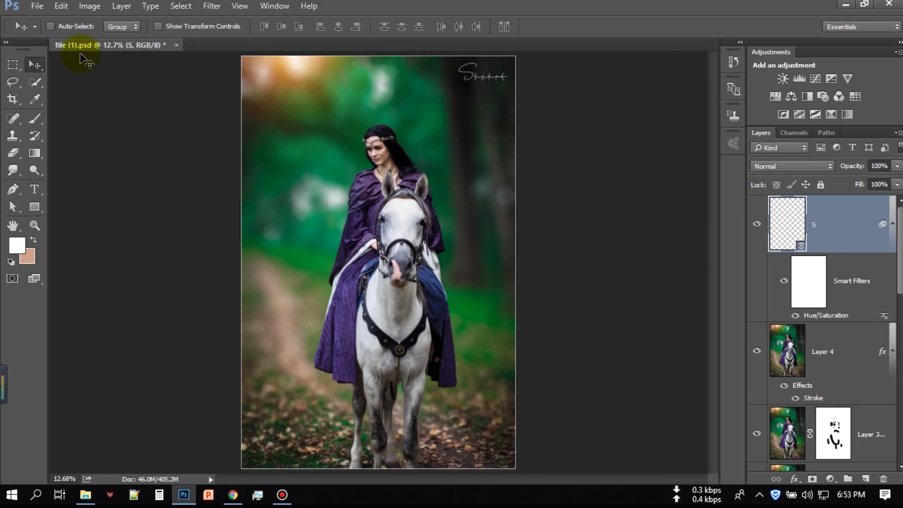
left_click(37, 6)
left_click(72, 147)
Save the image as the JPEG 'Blur Background' at maximum quality 10.
left_click(176, 263)
left_click(194, 353)
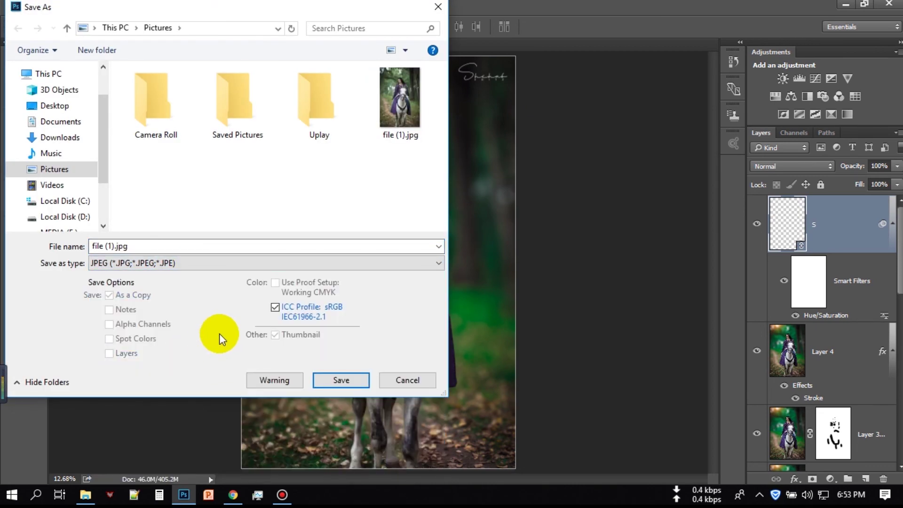
double_click(147, 249)
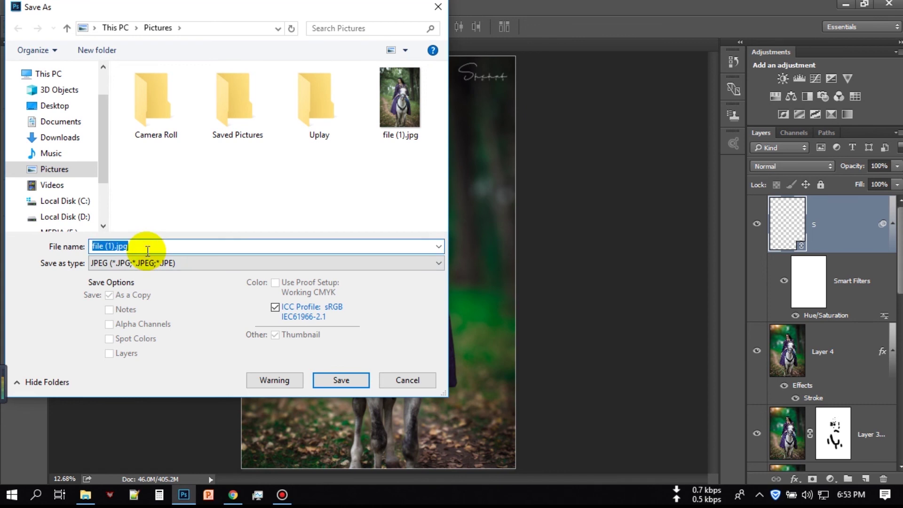
type("Blur")
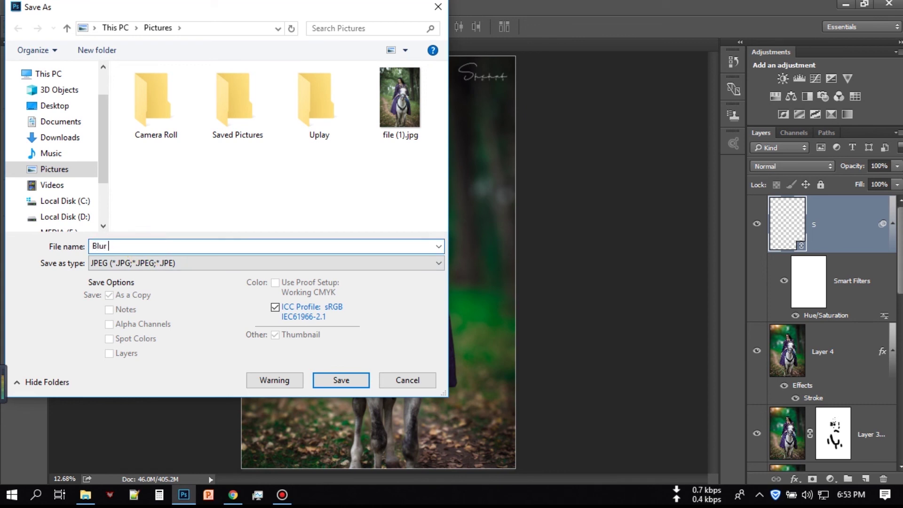
type(" Background")
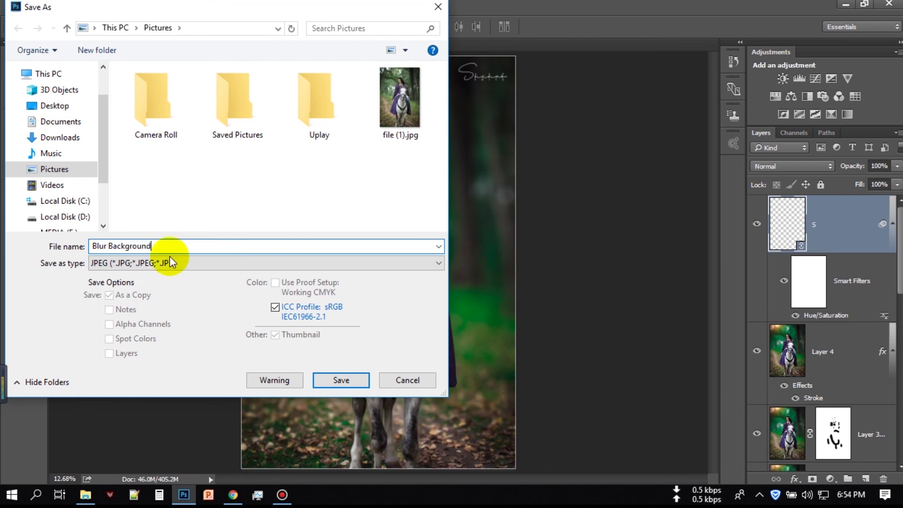
left_click(349, 379)
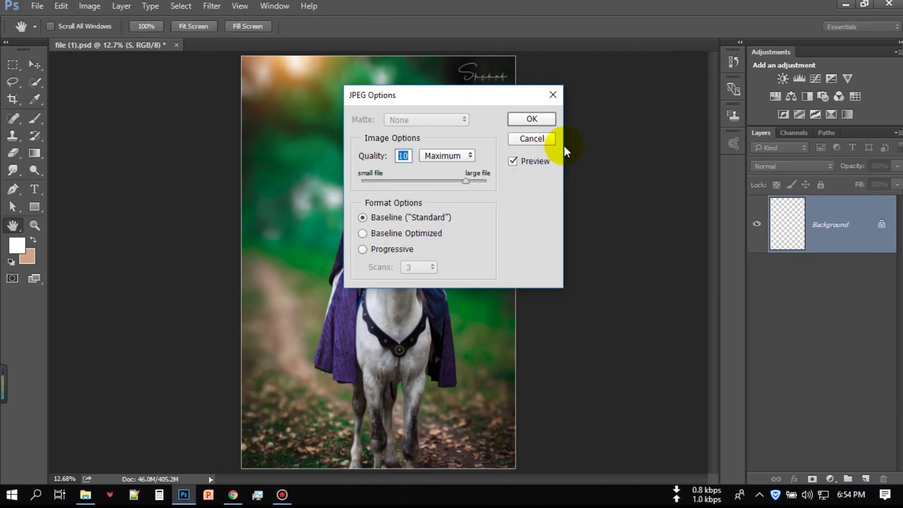
left_click(540, 120)
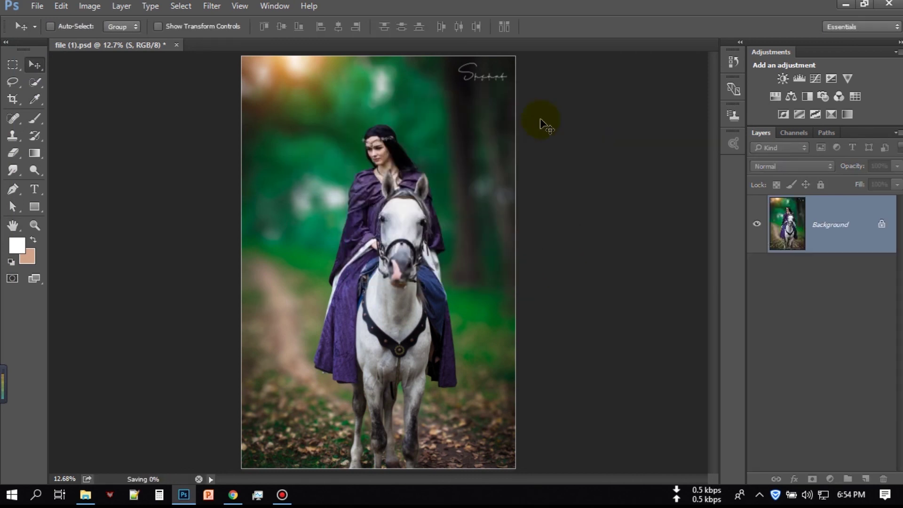